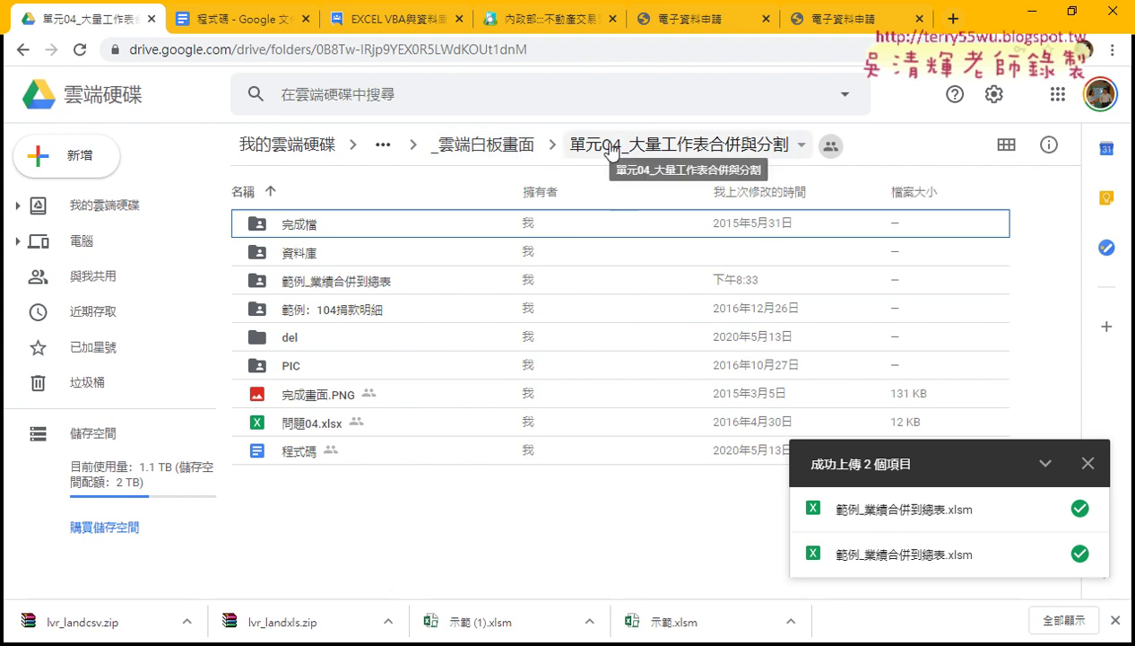
Open the 範例_業績合併到總表 folder in Google Drive and download the xlsm workbook
click(338, 289)
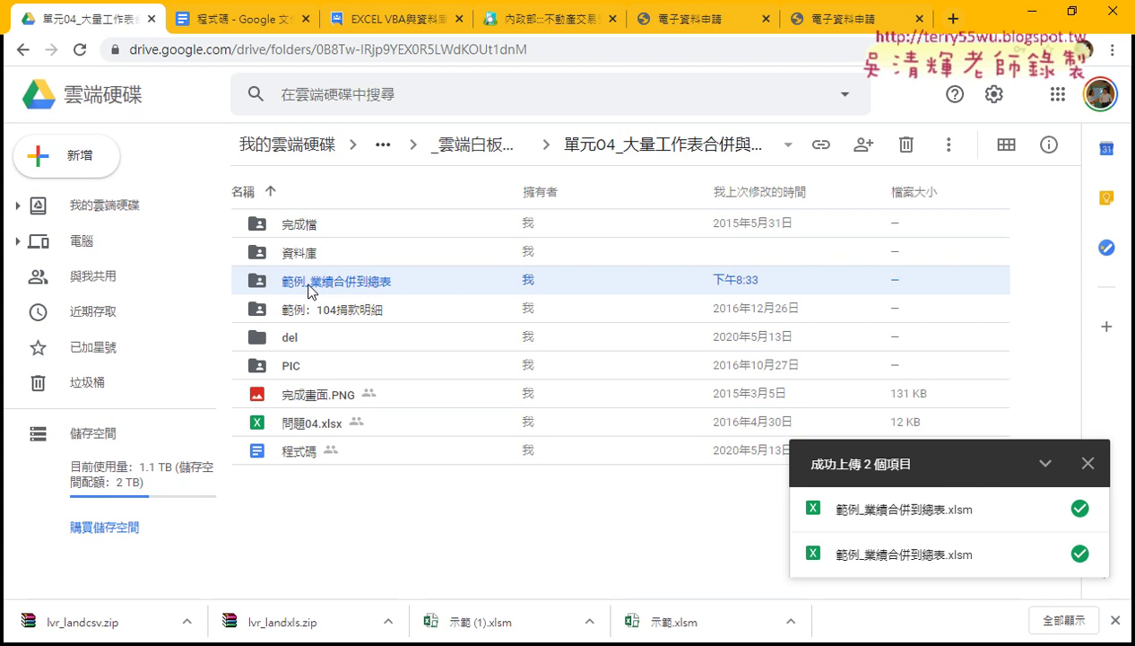
double_click(377, 287)
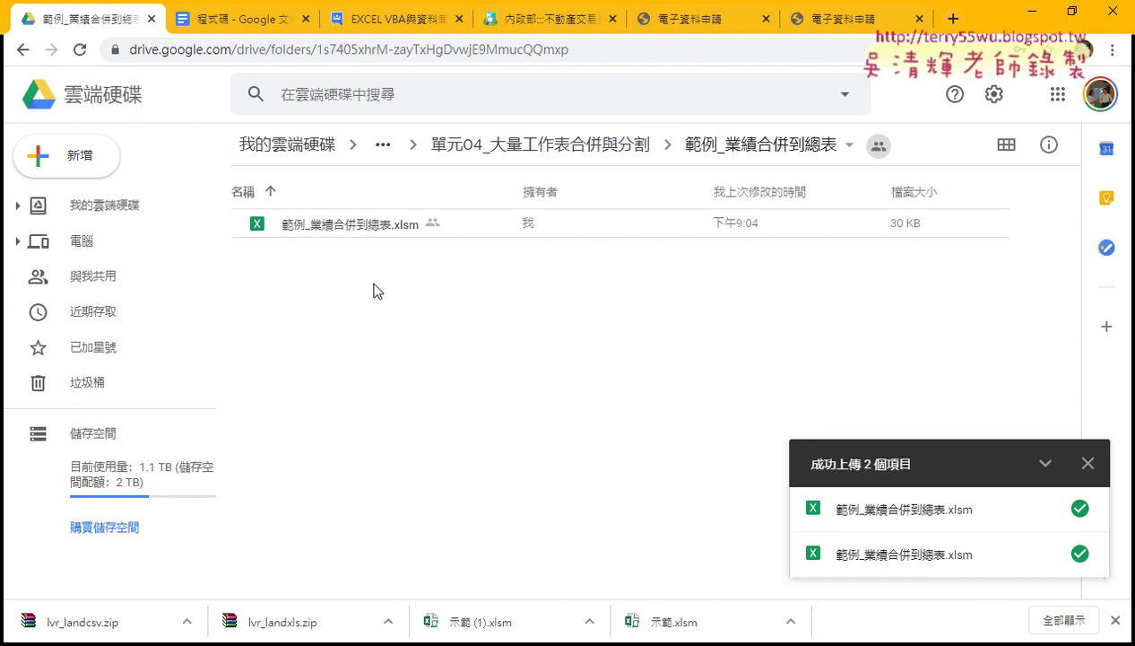
double_click(353, 226)
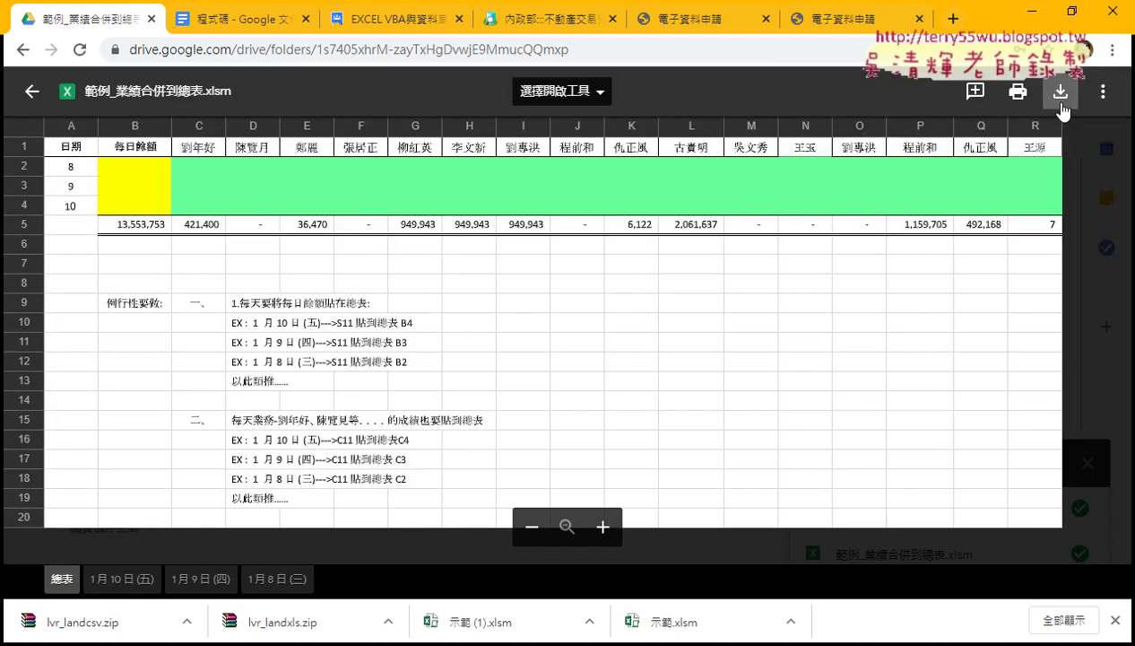
click(1061, 92)
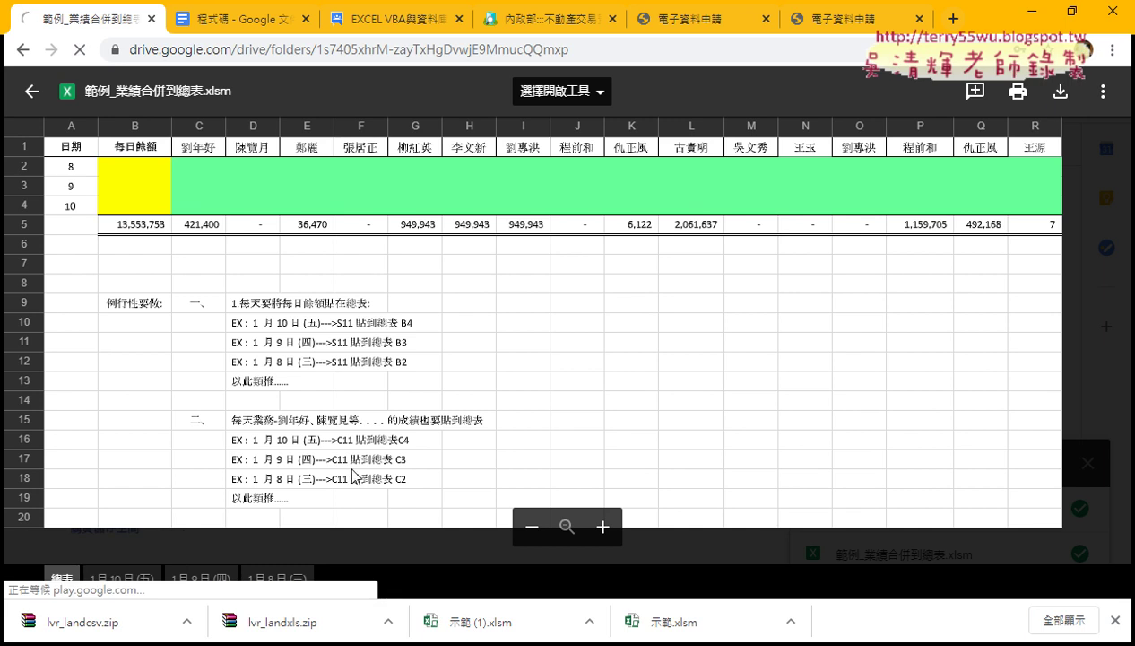
Open the downloaded 範例_業績合併到總表.xlsm in Excel and enable editing
click(188, 620)
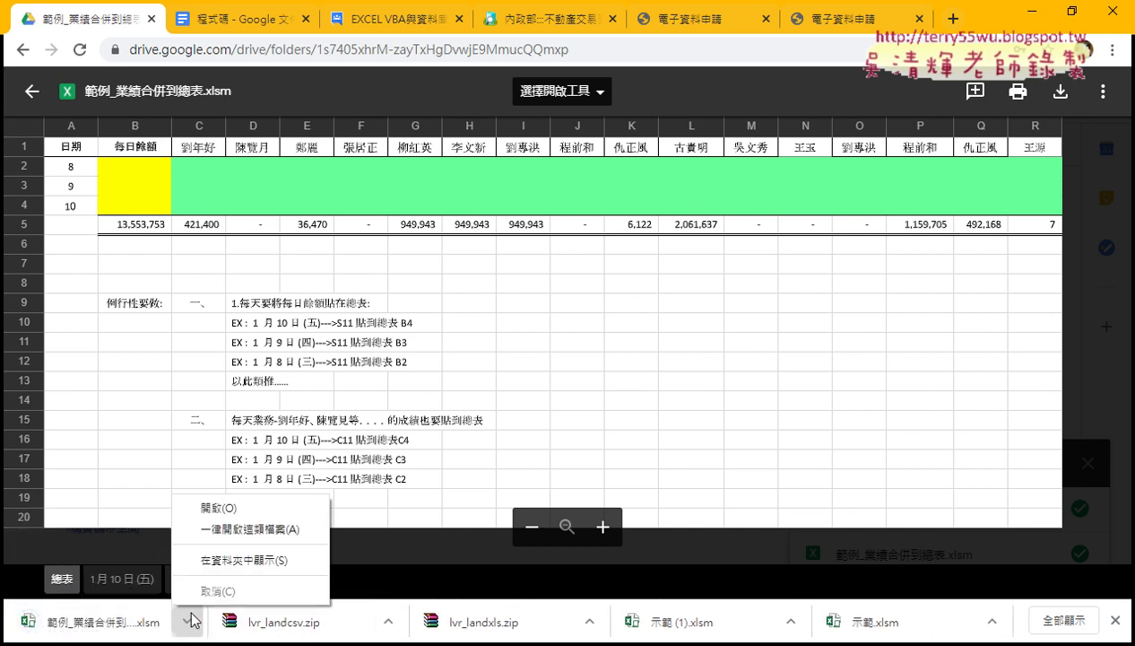
click(229, 508)
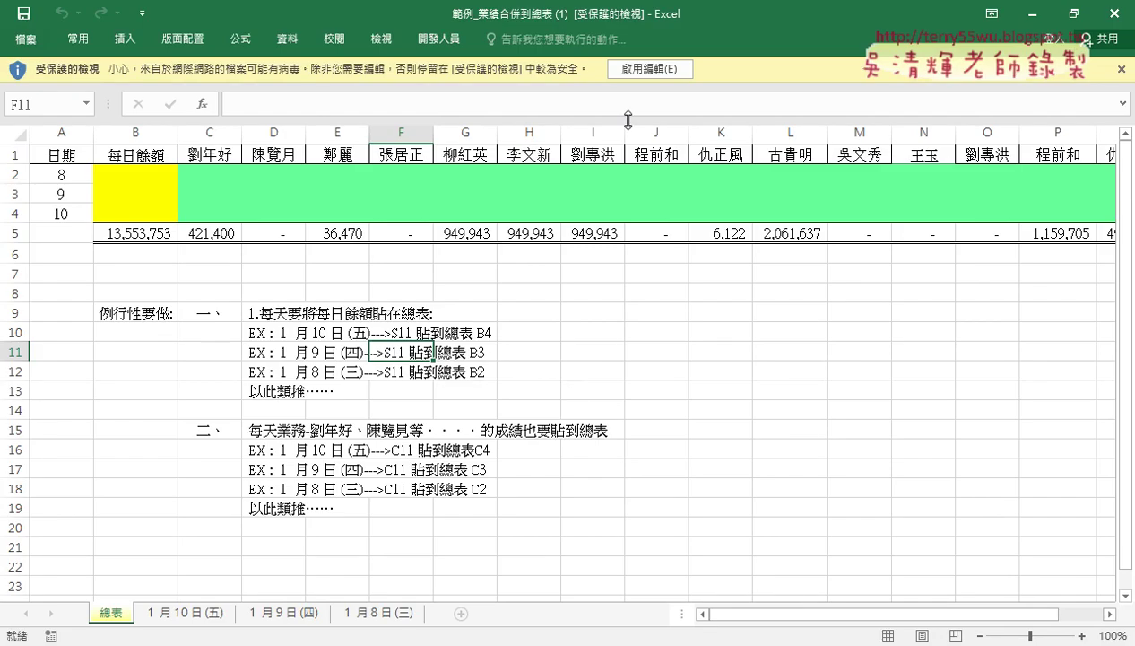
click(650, 69)
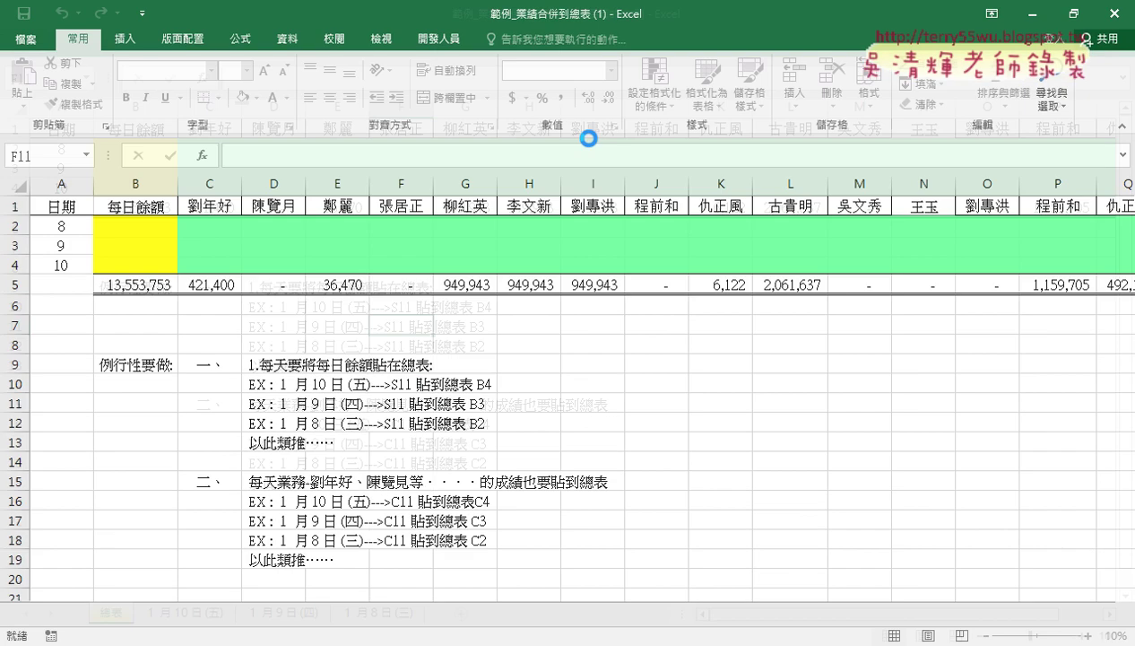
click(190, 613)
click(318, 613)
click(373, 615)
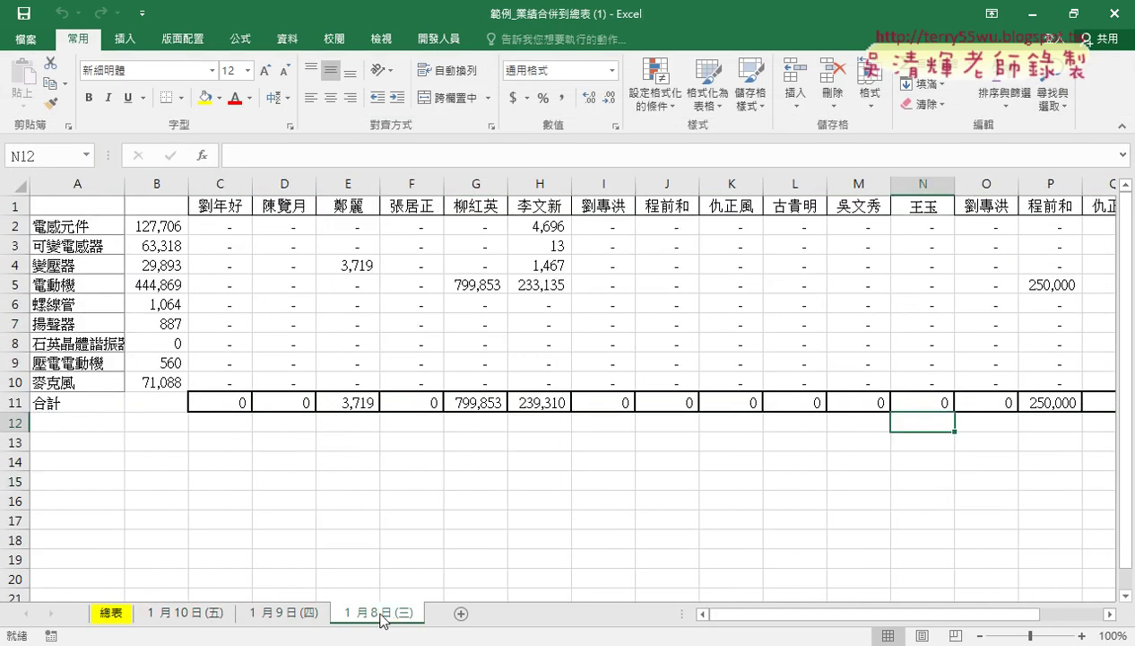
click(154, 617)
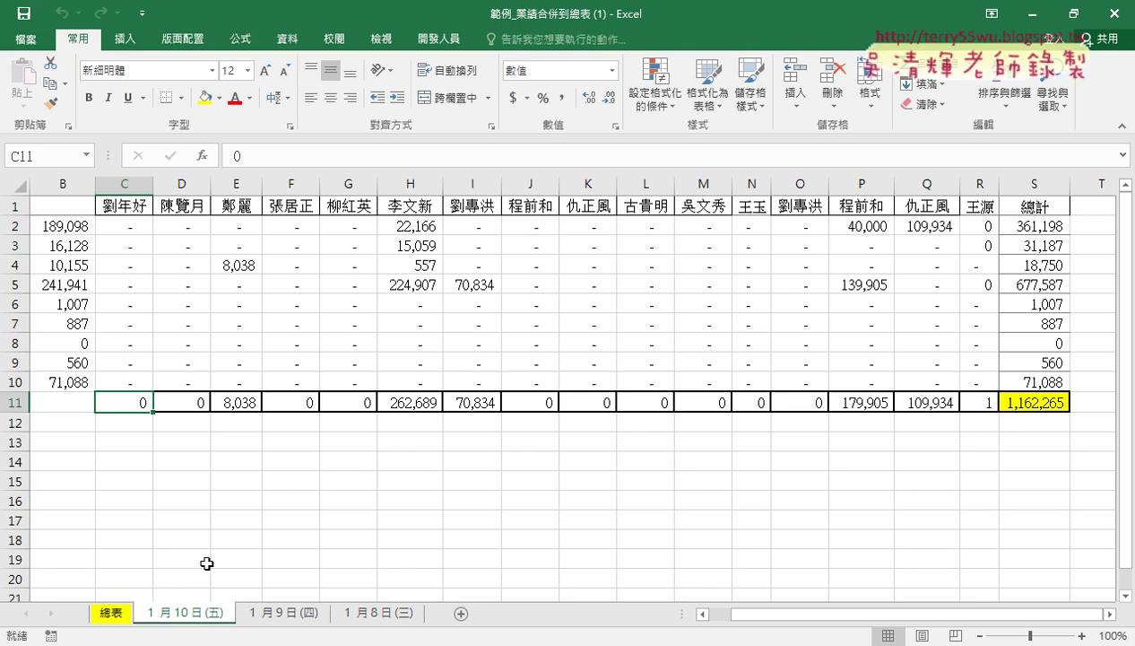
click(111, 617)
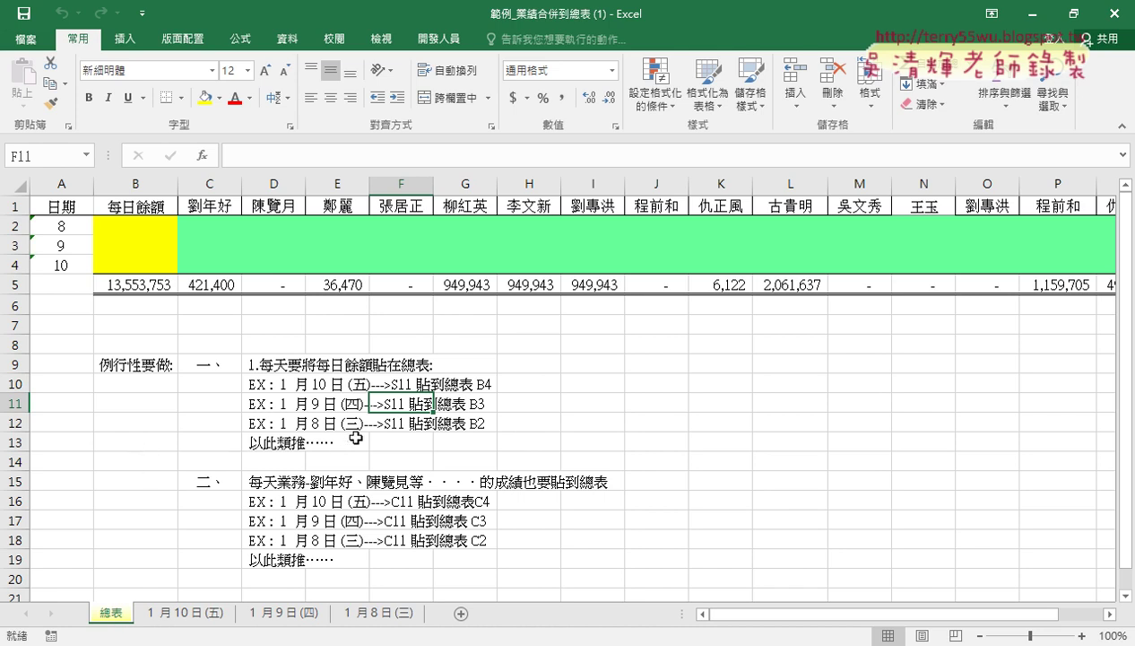
click(273, 387)
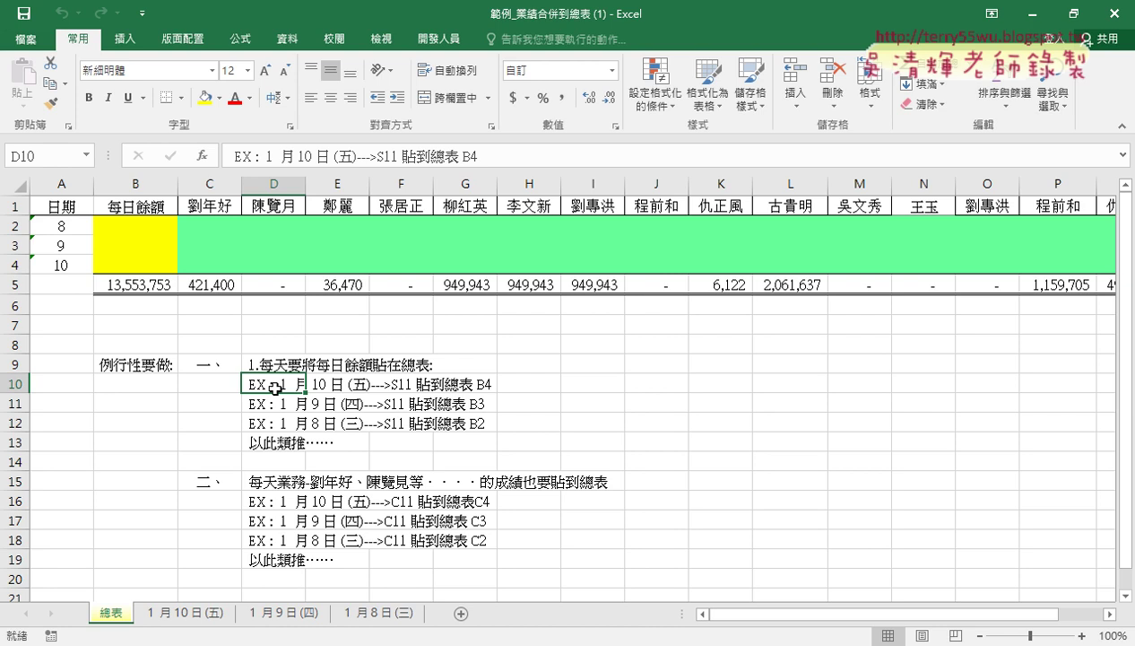
click(186, 619)
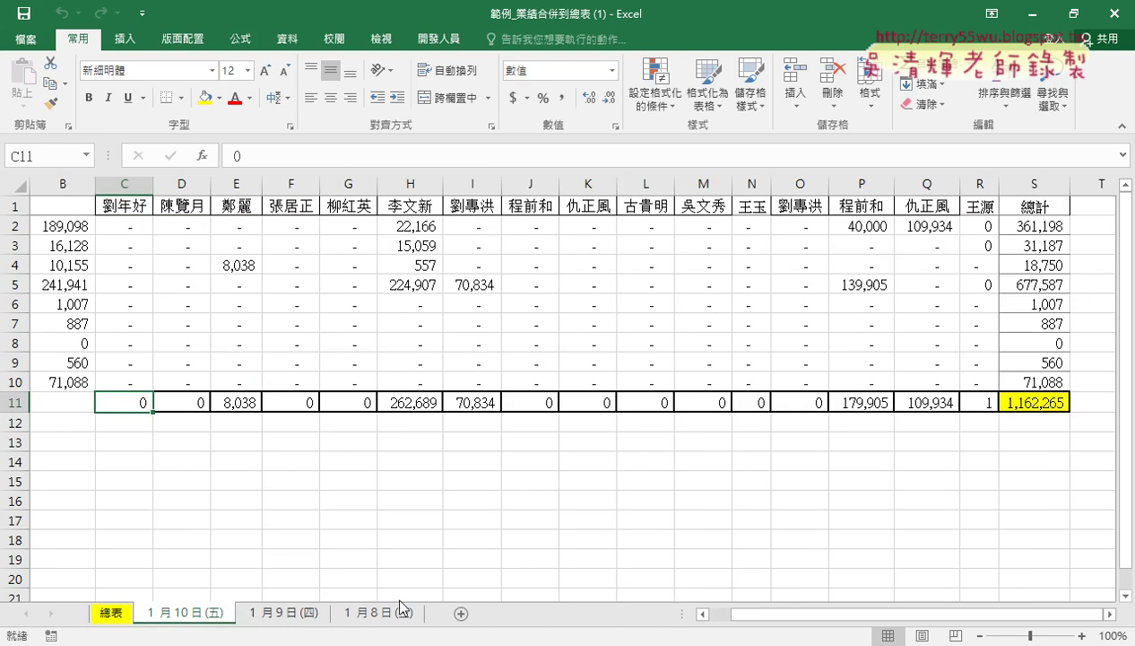
click(1047, 402)
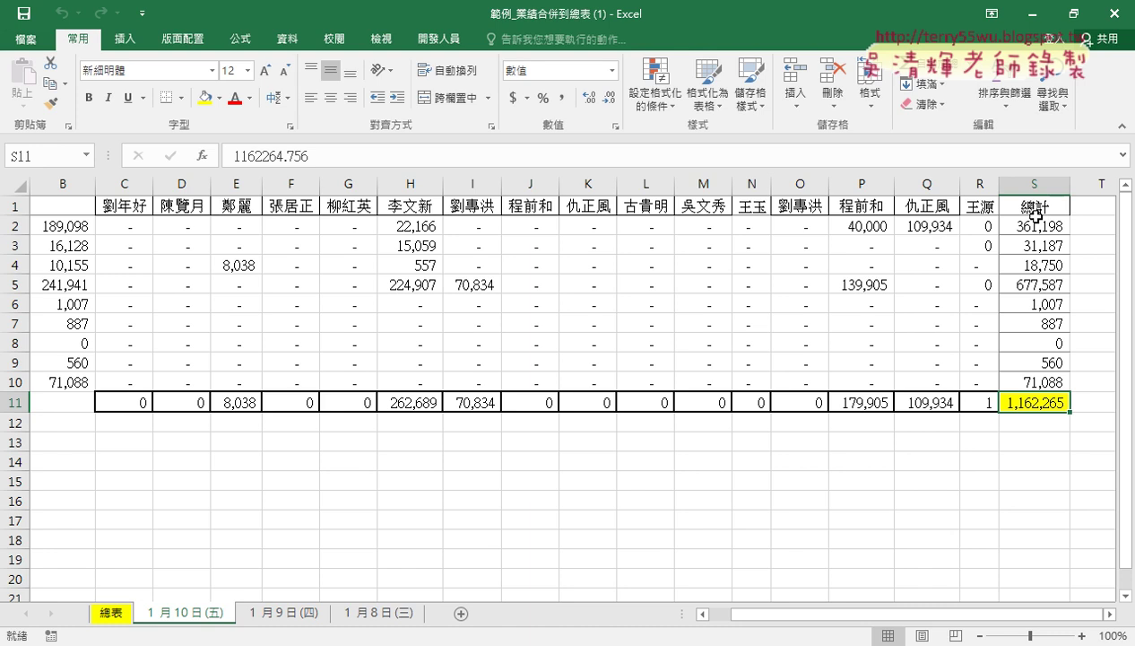
click(125, 612)
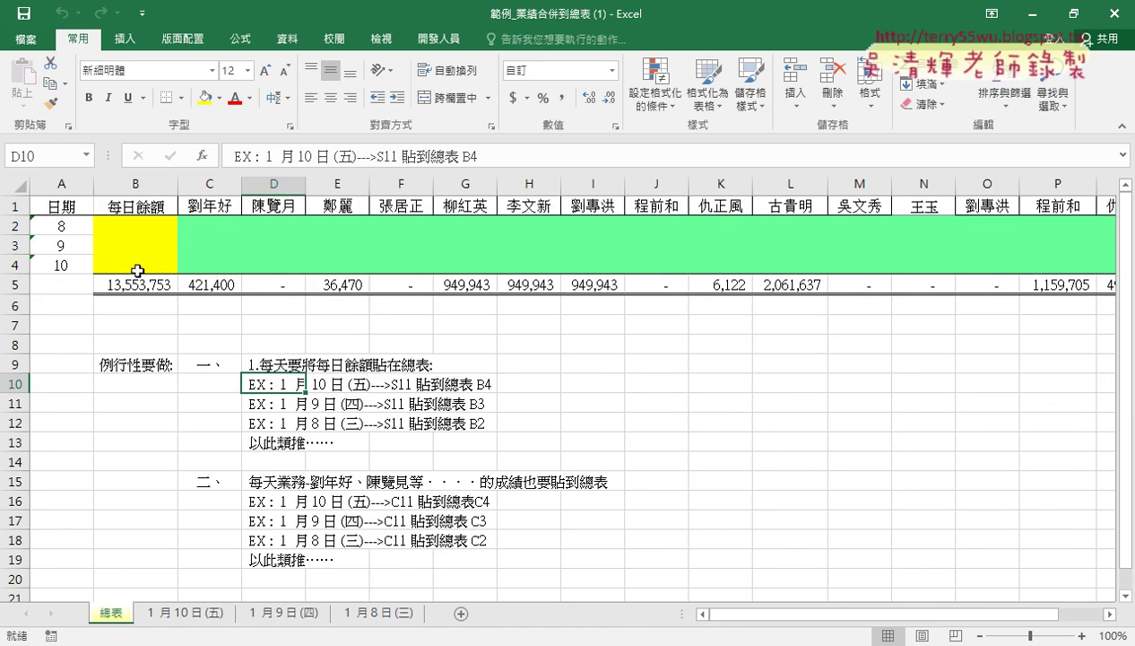
click(137, 266)
click(137, 243)
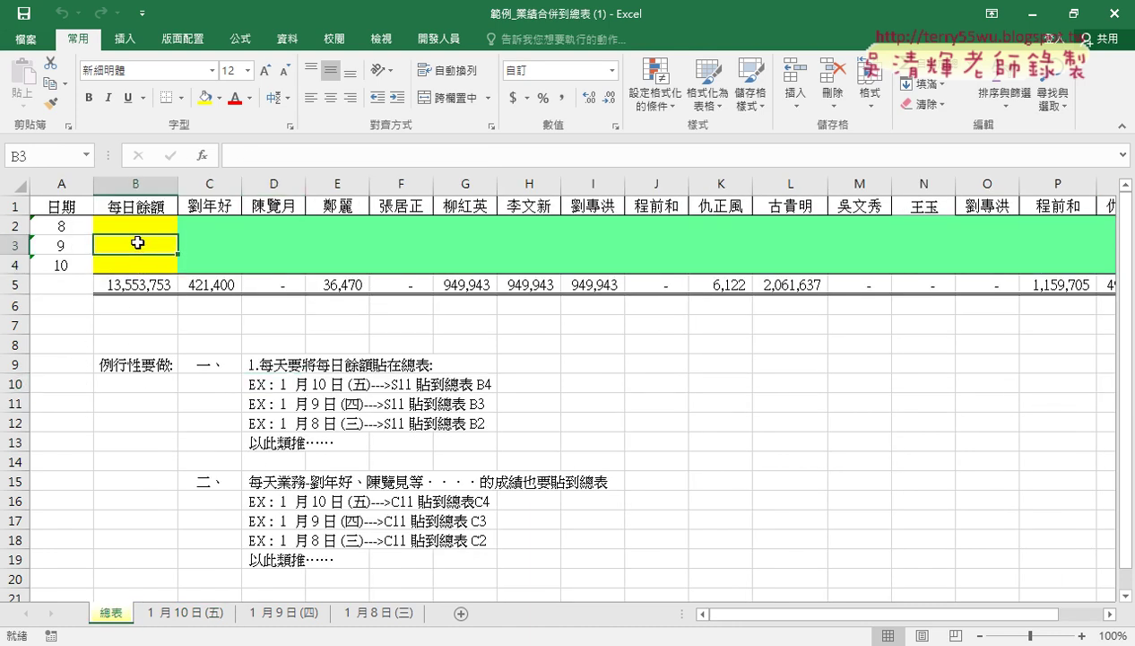
click(138, 229)
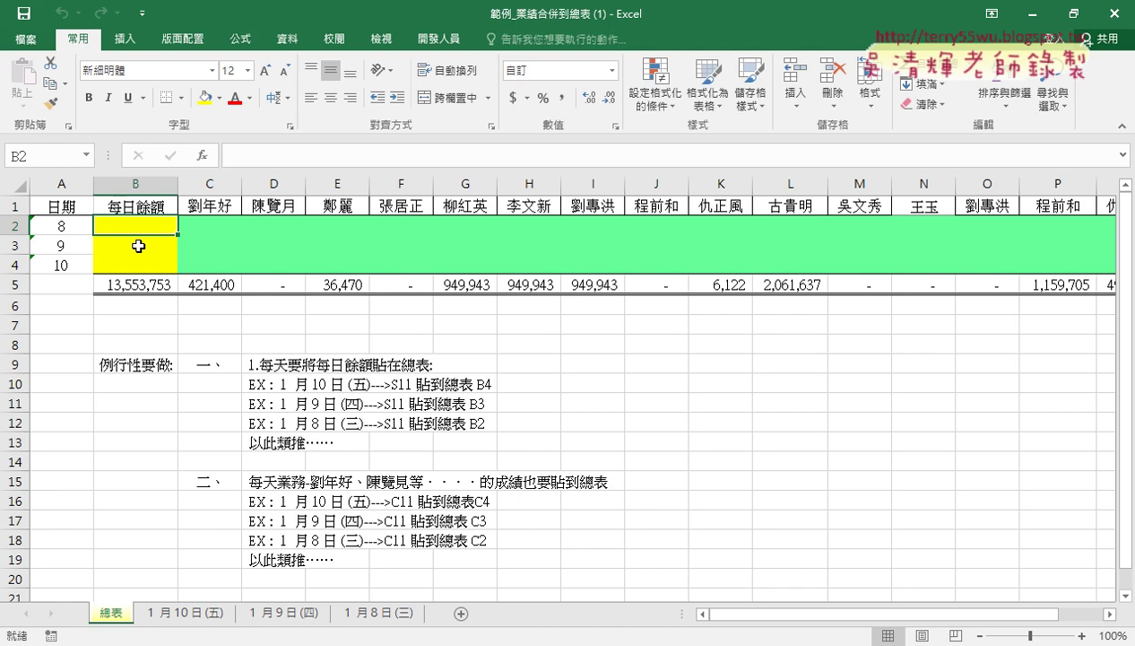
click(137, 265)
click(139, 244)
click(140, 230)
drag(216, 208, 1099, 210)
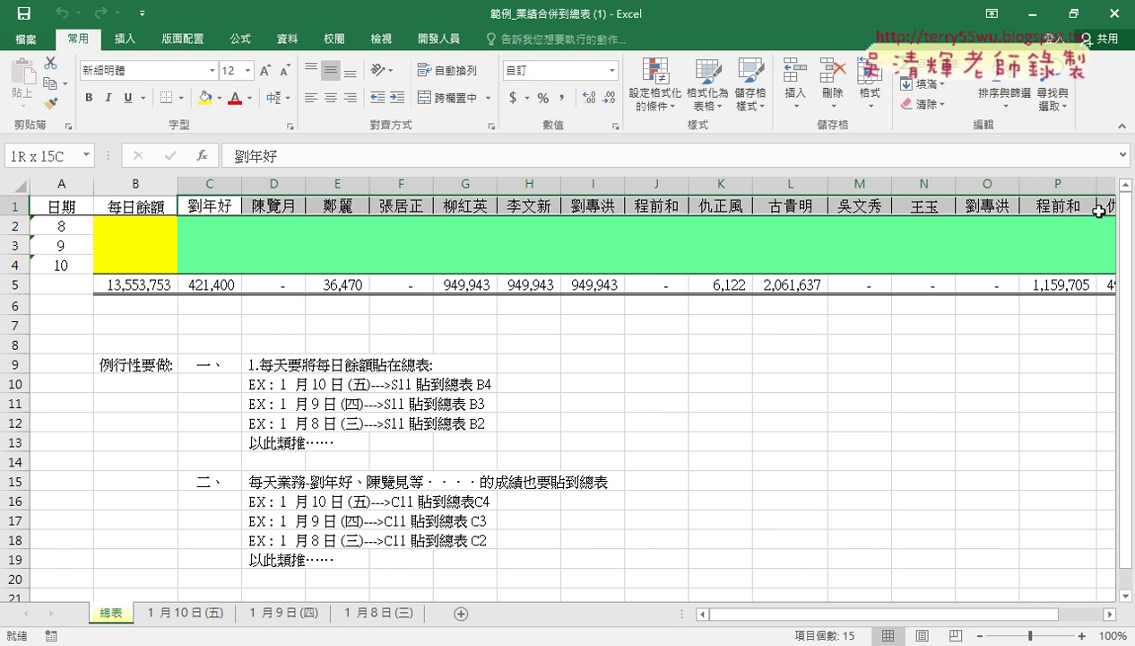
click(221, 264)
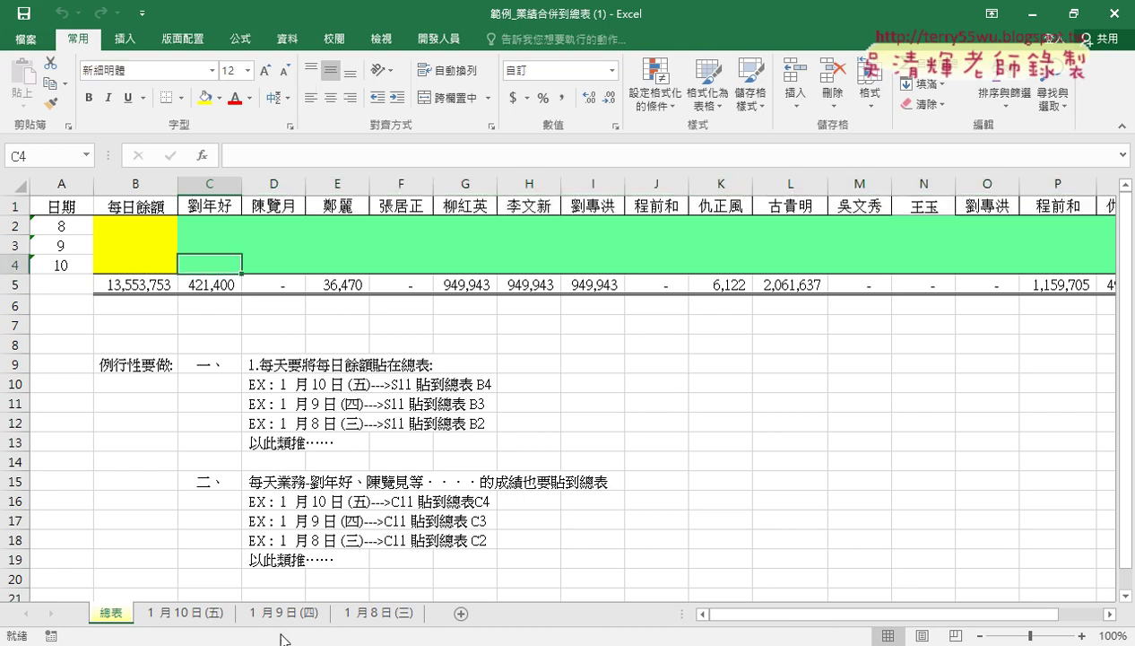
click(208, 614)
drag(127, 402, 990, 403)
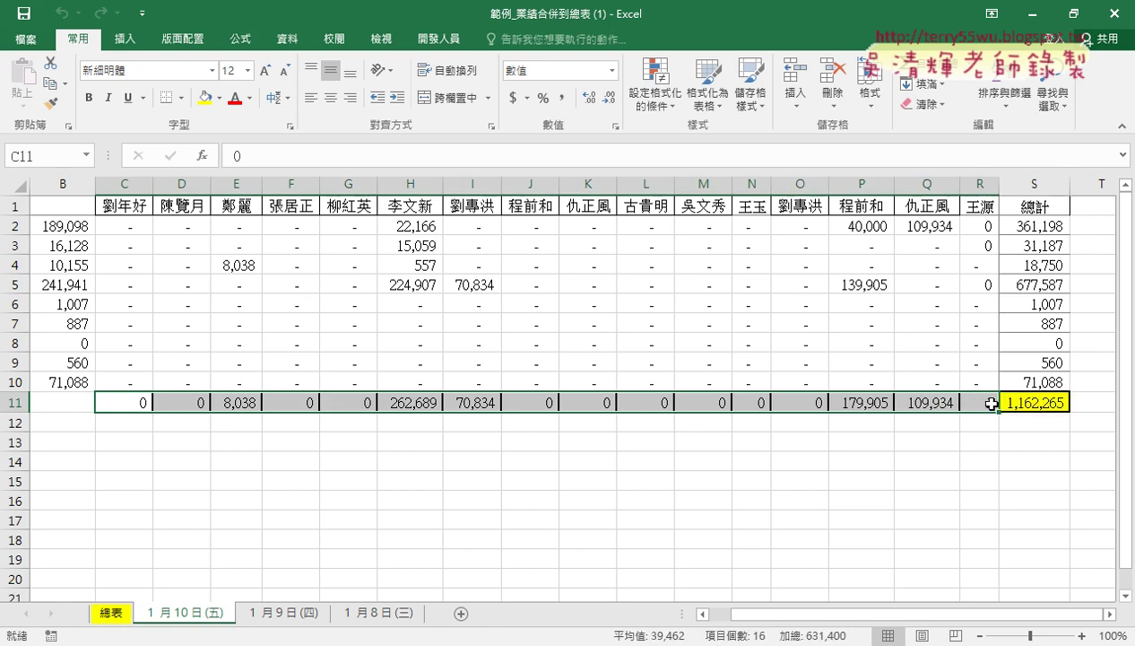
click(109, 620)
click(124, 266)
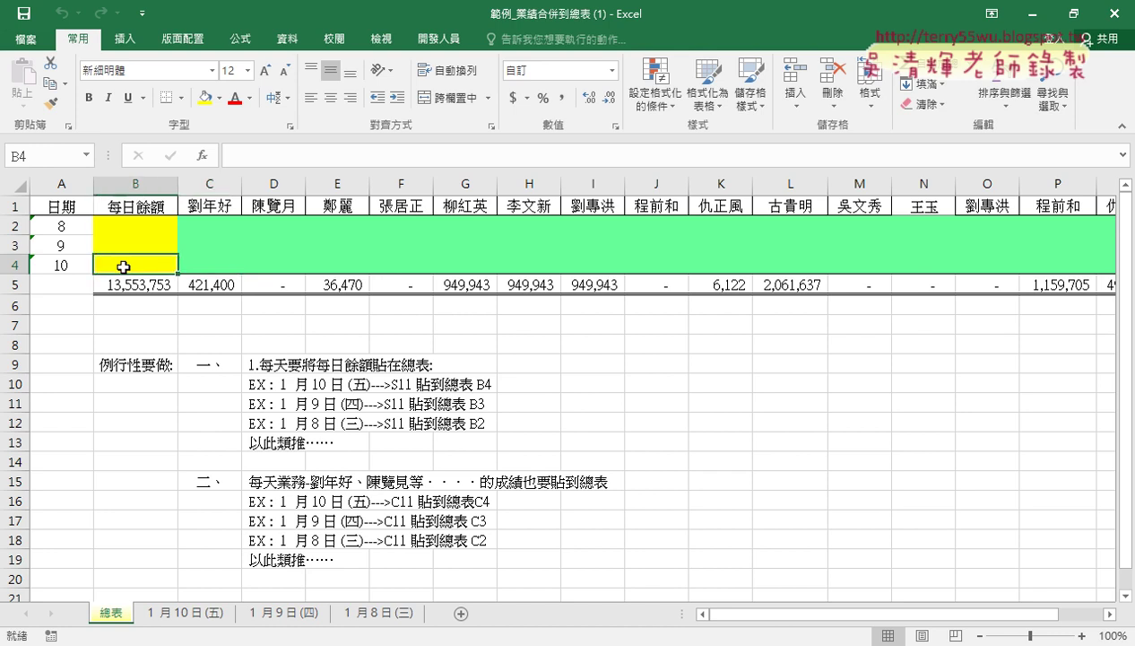
drag(124, 266, 1023, 265)
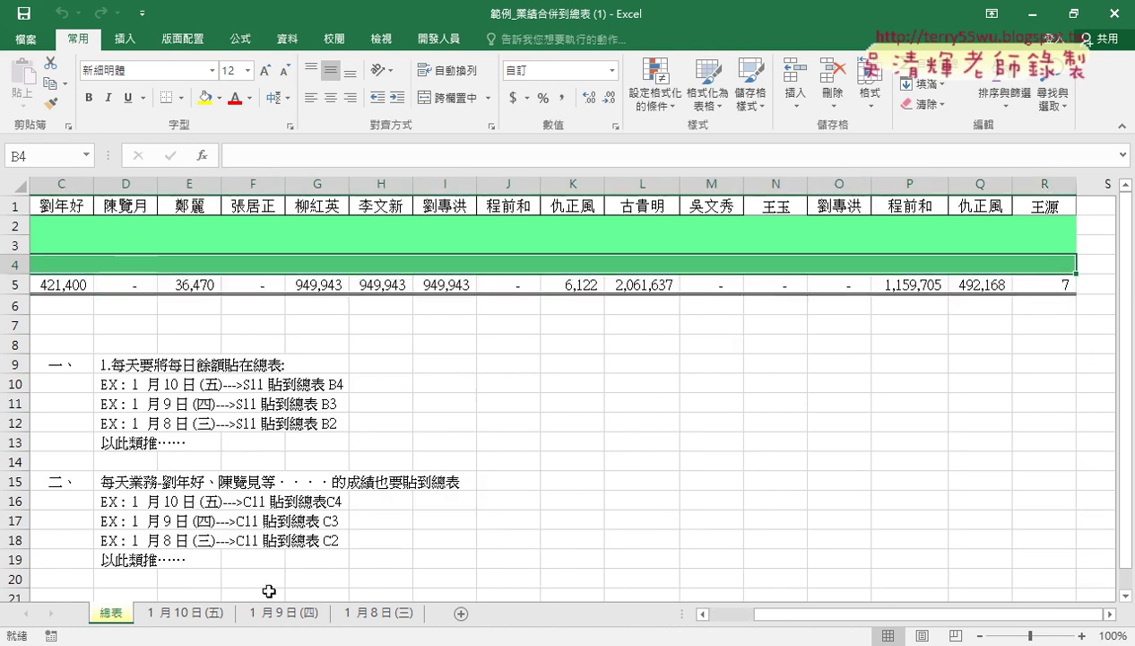
drag(843, 613, 794, 613)
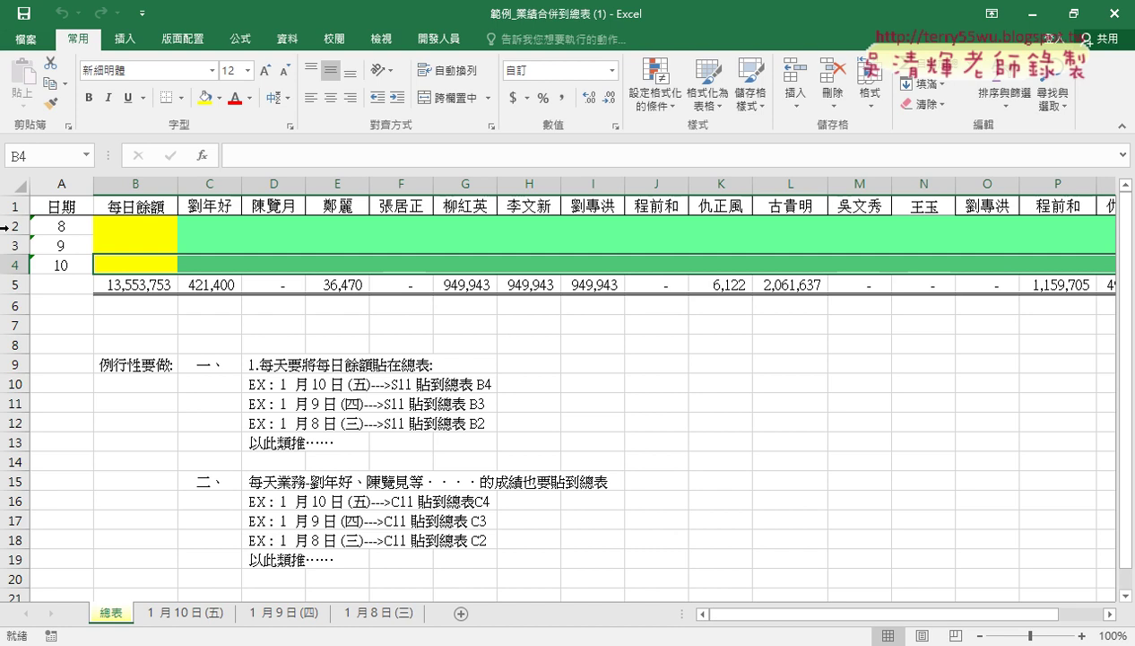
click(64, 246)
click(59, 224)
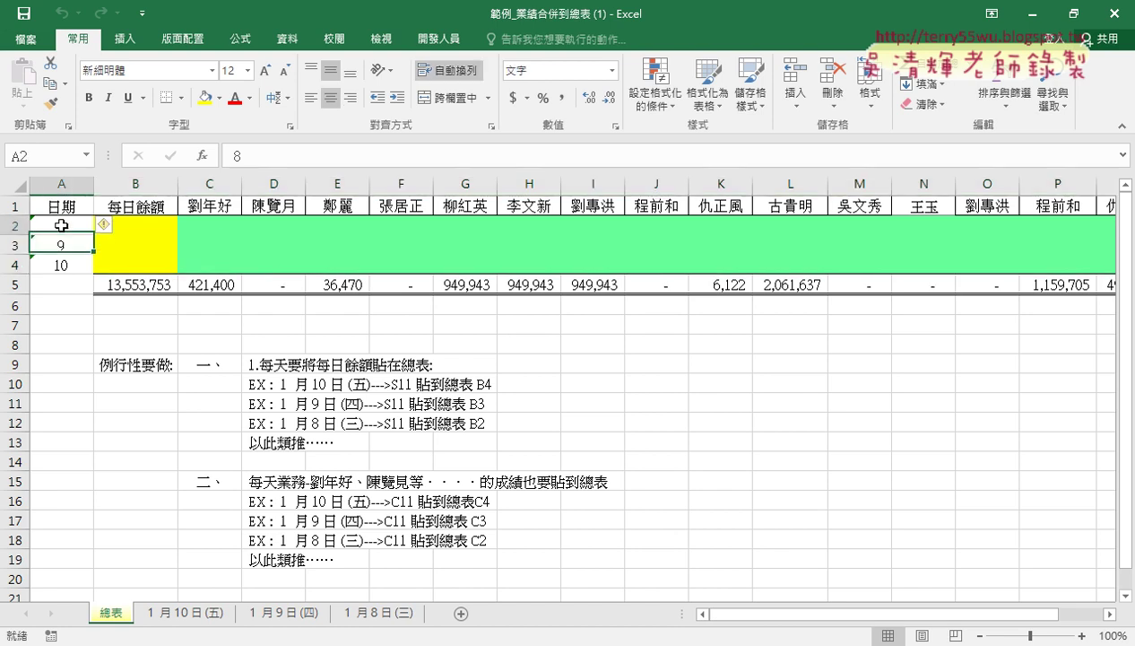
click(205, 229)
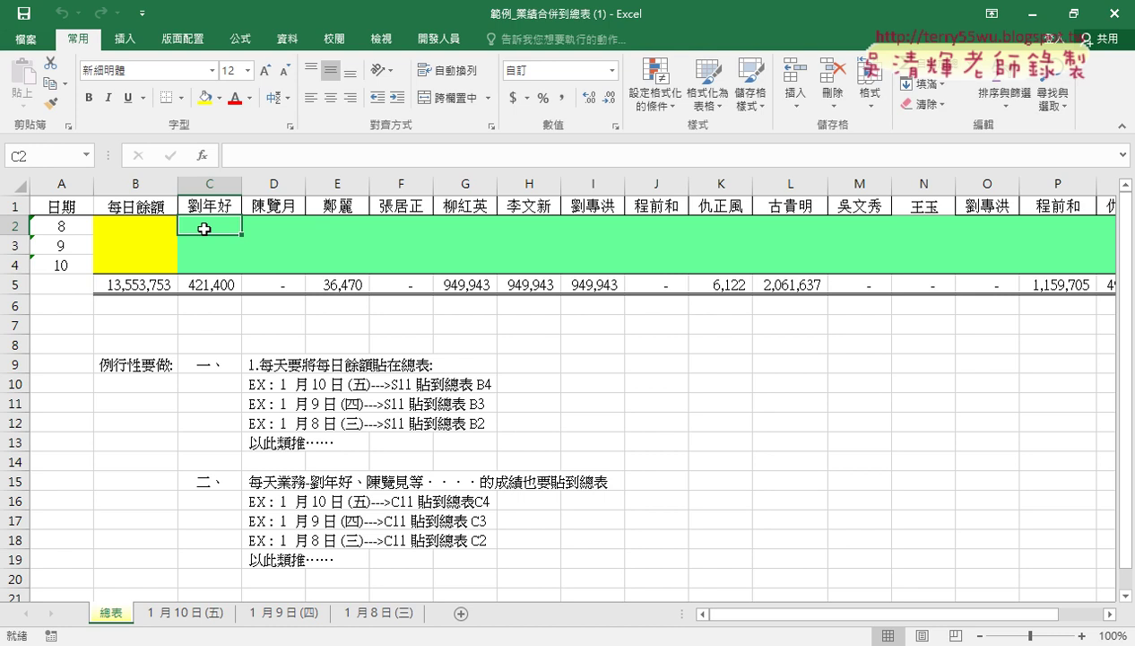
click(189, 611)
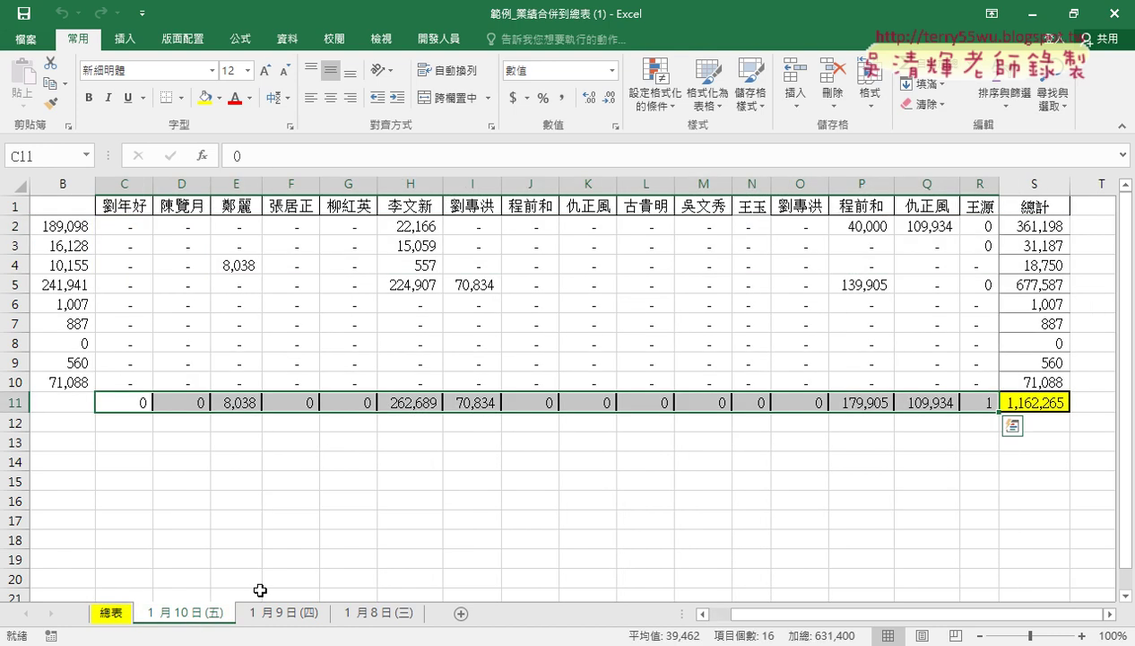
click(1044, 405)
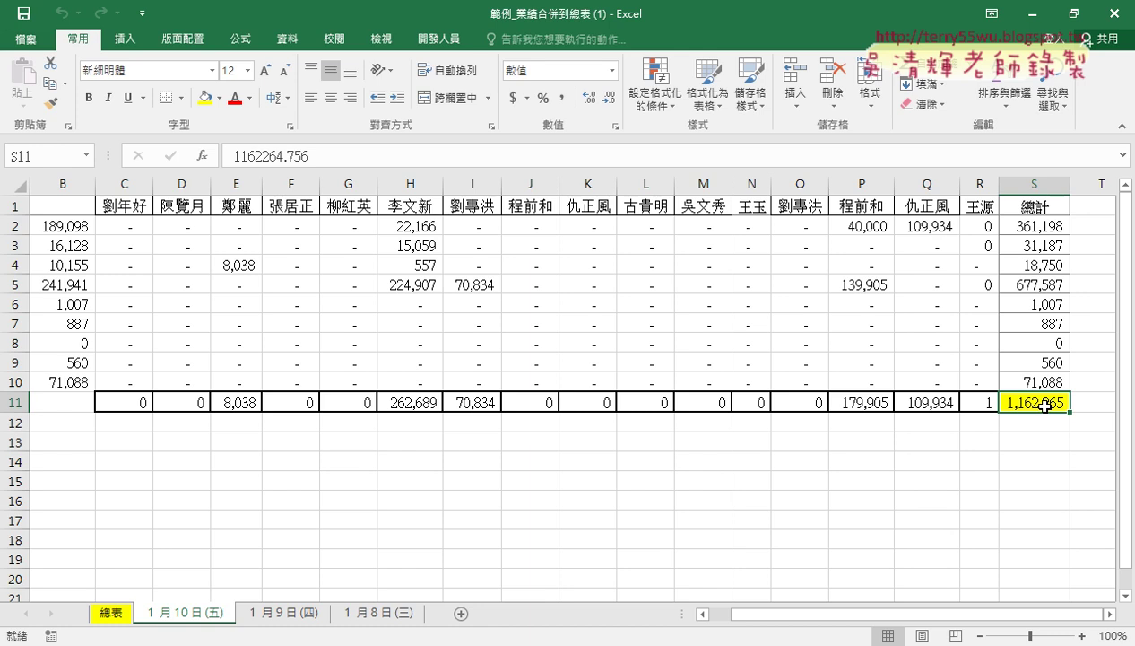
click(110, 612)
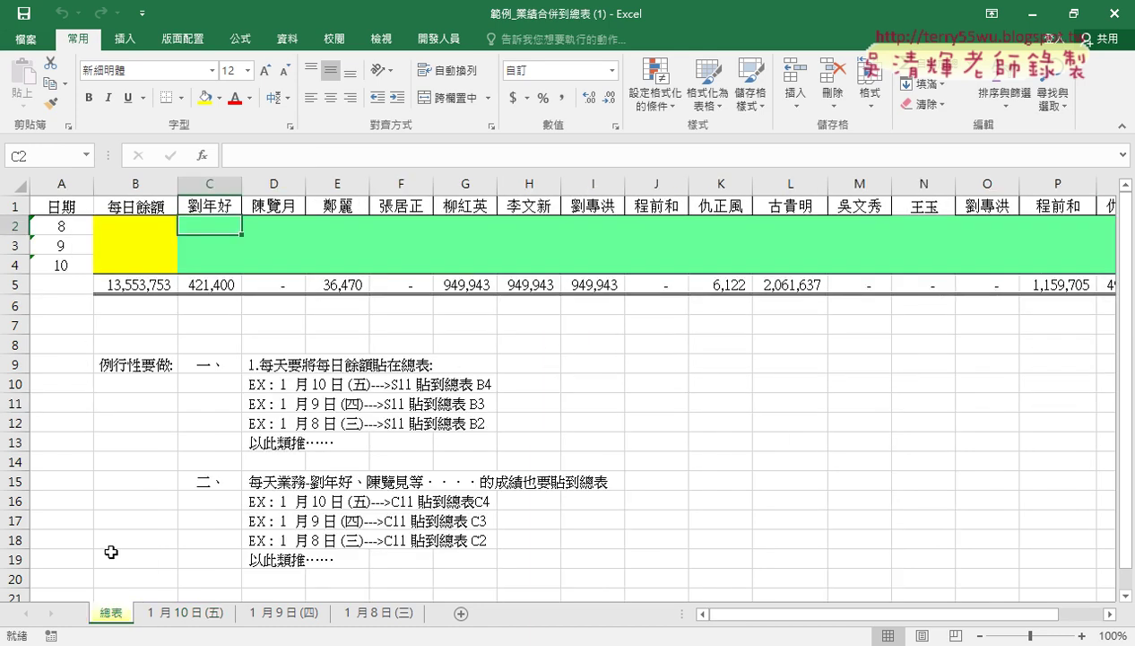
click(128, 258)
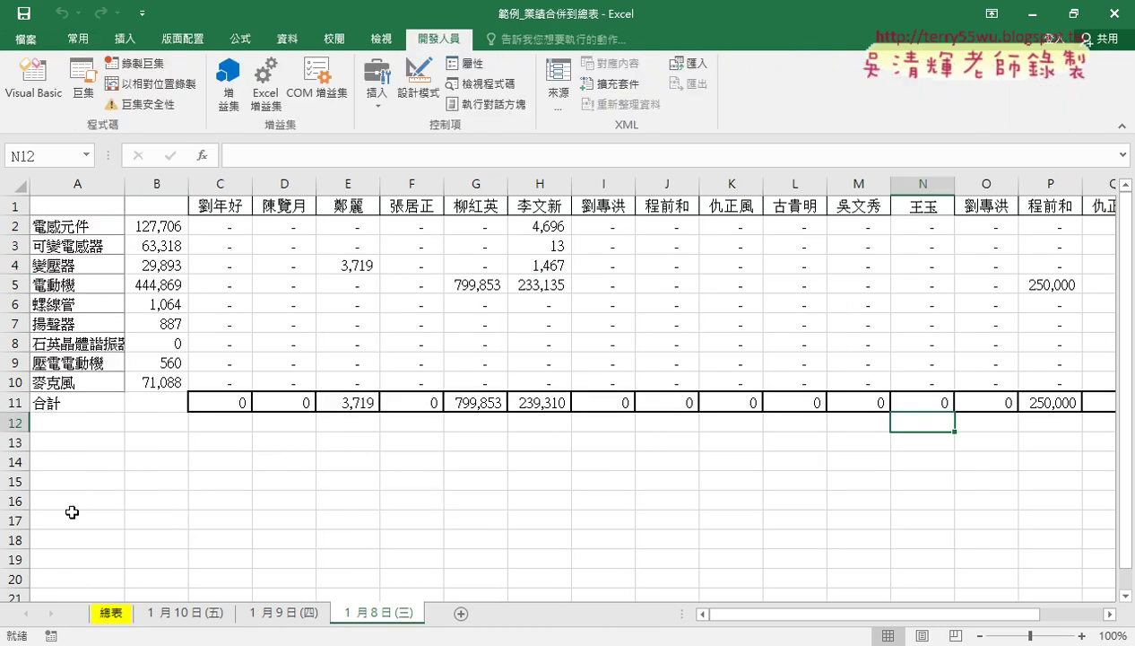
Duplicate the 總表 sheet as 總表 (2), placed after 1月8日(三)
click(104, 612)
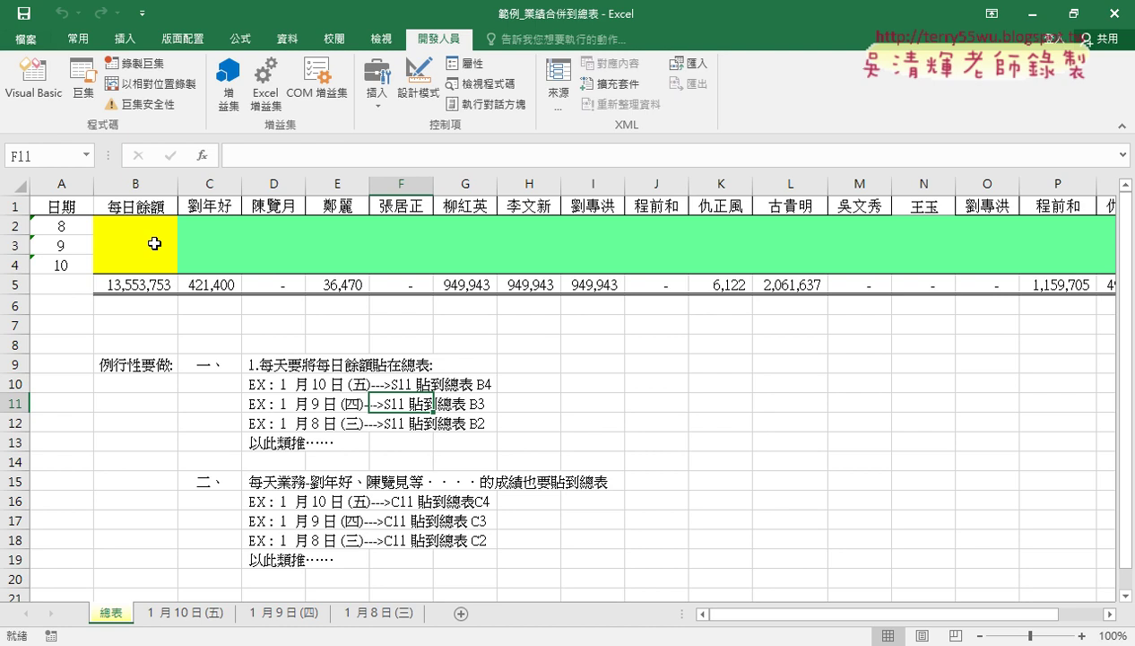
drag(114, 613, 436, 612)
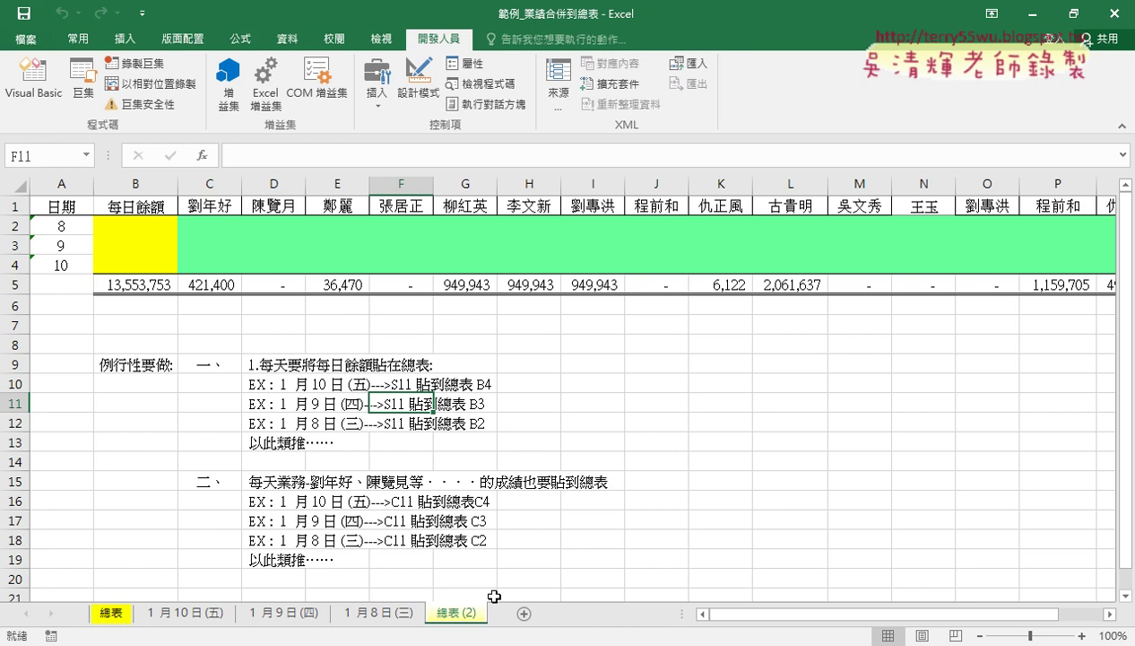
Run Sub 合併 in the VBA editor, filling balances 2,032,266, 3,195,183 and 1,162,265
click(45, 88)
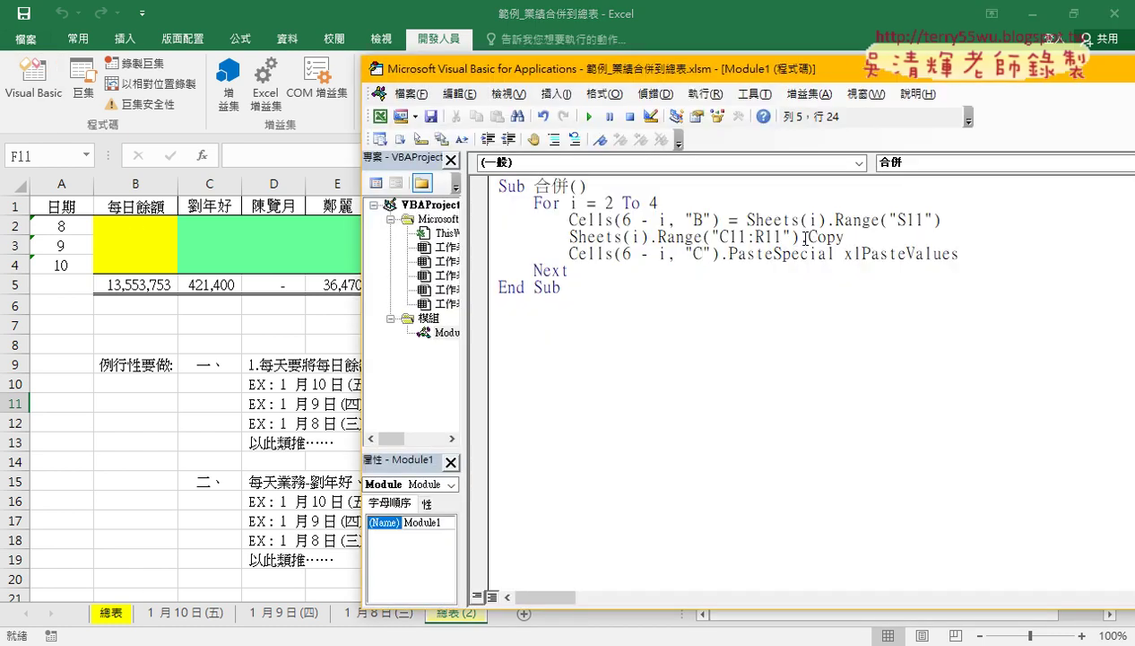
drag(464, 238, 434, 237)
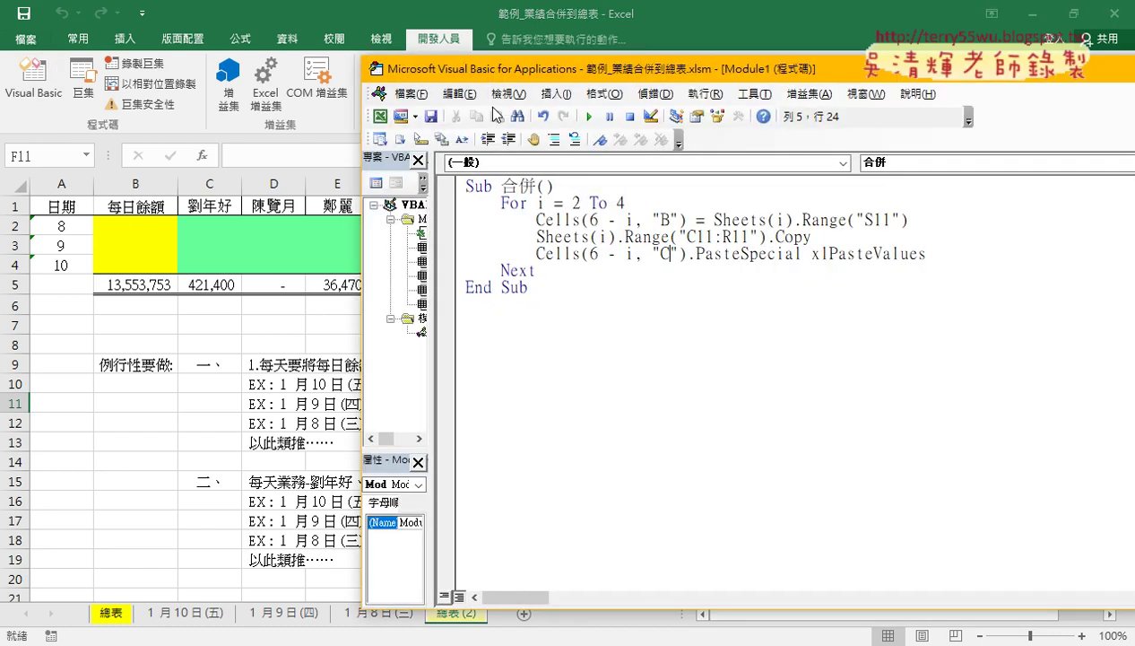
drag(497, 80, 676, 50)
click(764, 203)
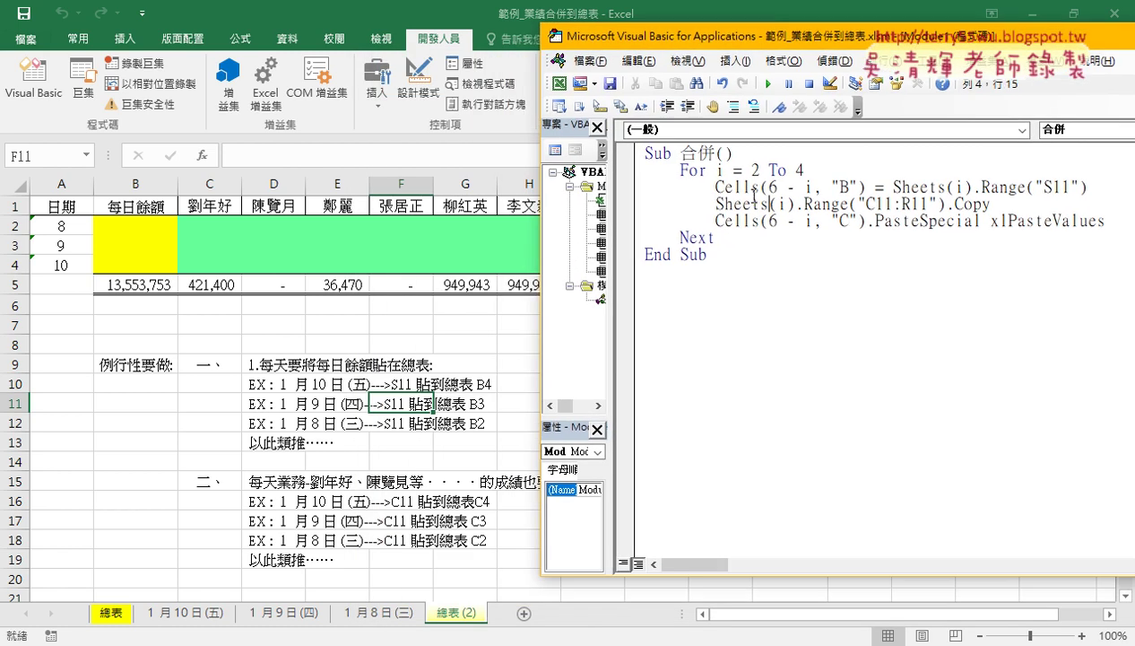
click(769, 84)
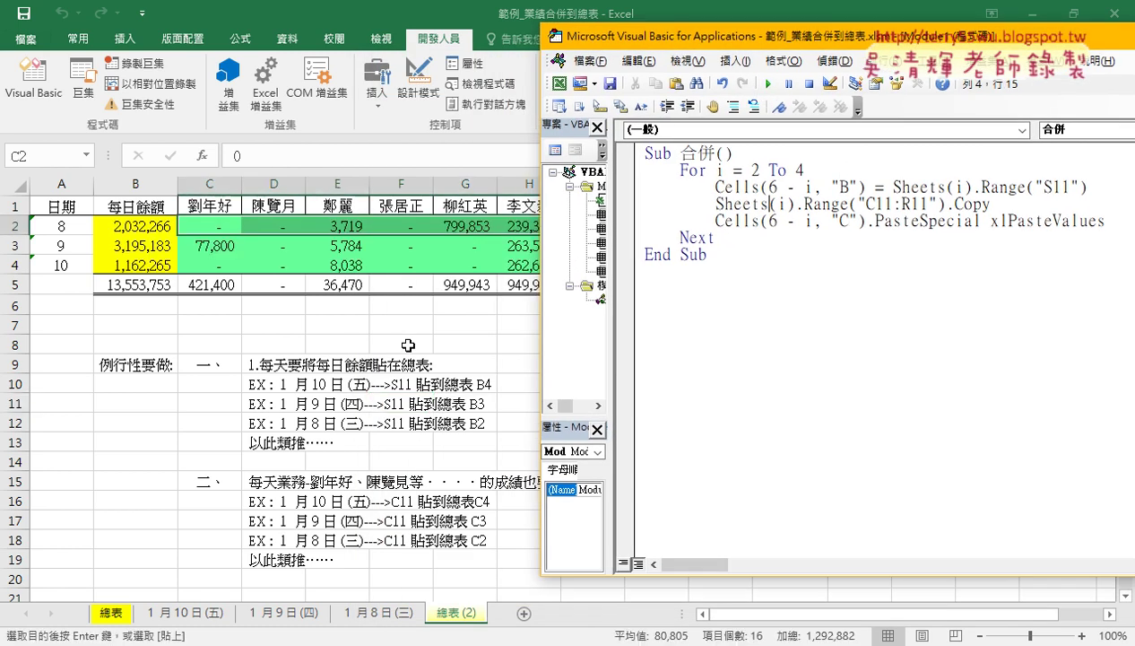
click(318, 414)
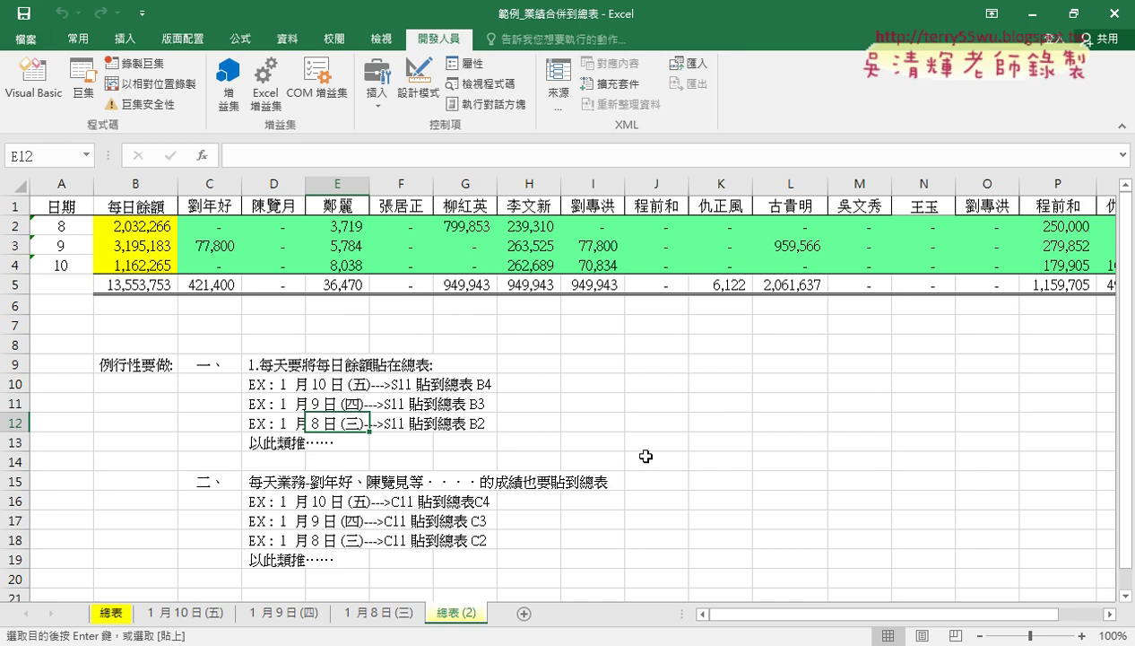
Delete 總表 (2) and make a fresh copy of the 總表 sheet
right_click(451, 613)
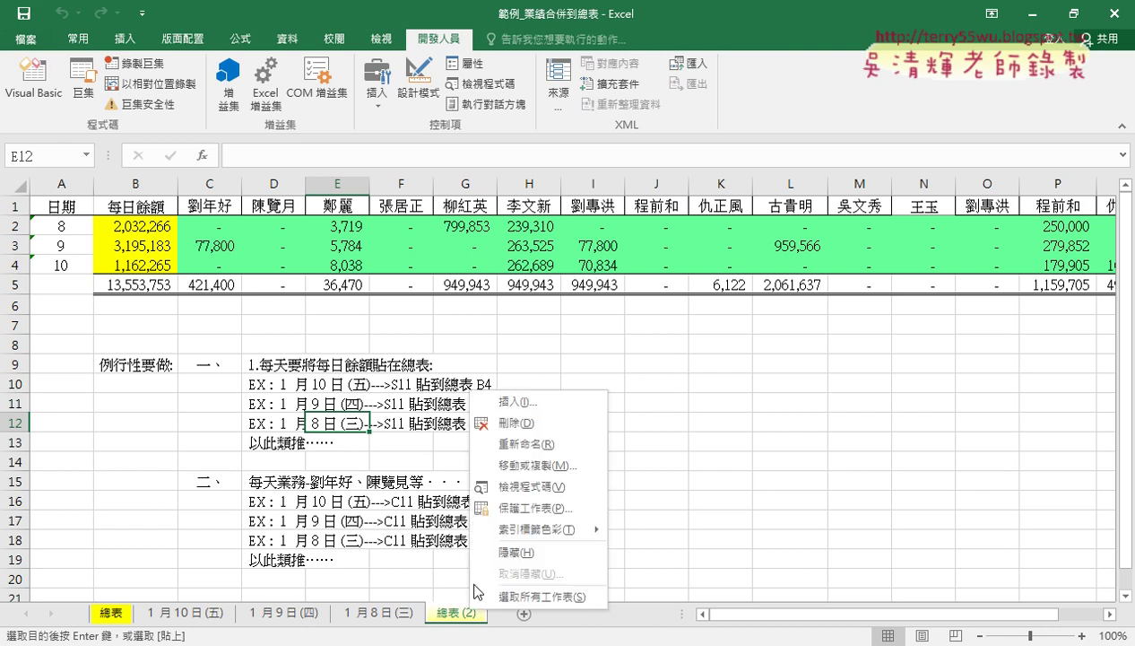
click(488, 414)
click(526, 375)
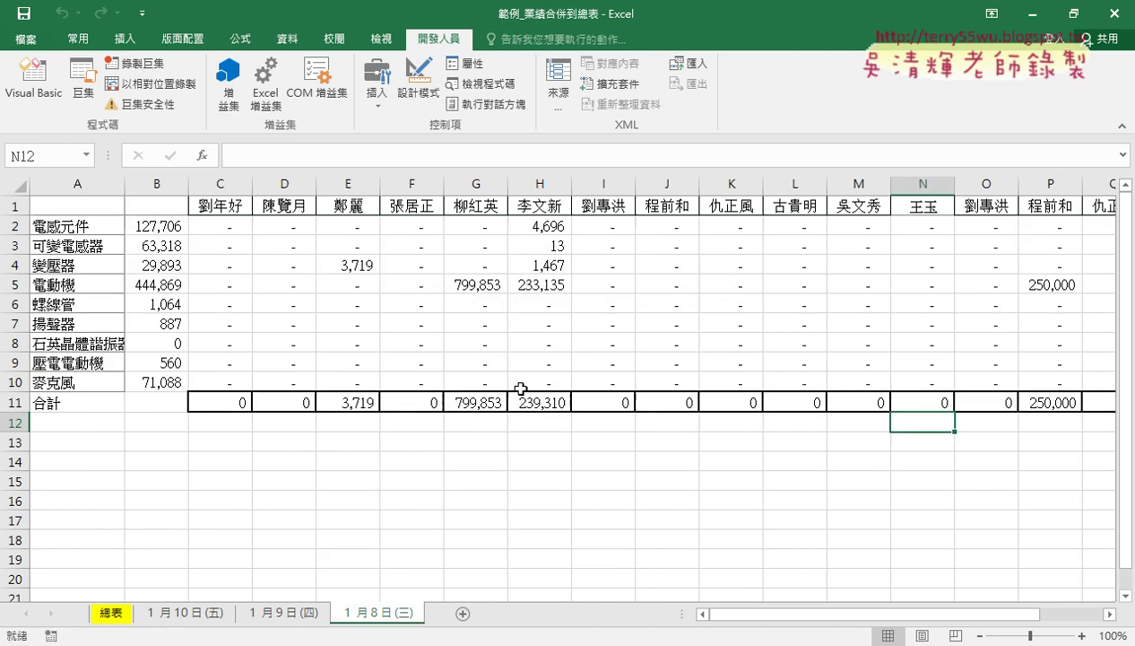
drag(126, 613, 443, 610)
Copy 1月10日(五)'s C11:R11 totals and paste them at B4 of 總表 (2)
click(170, 614)
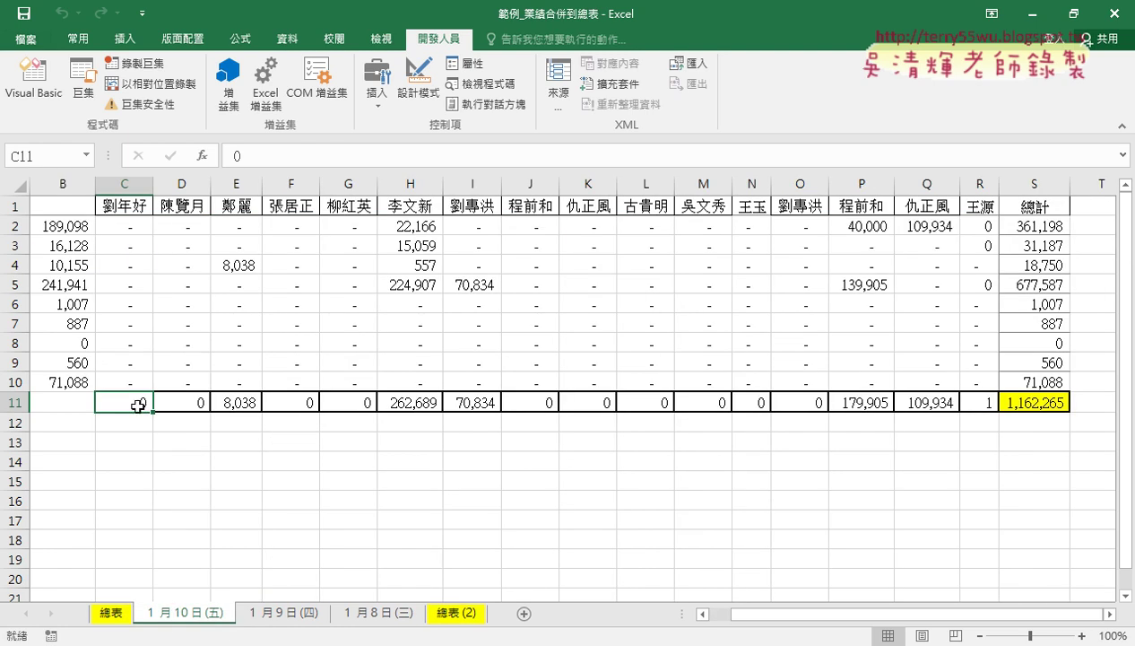
drag(139, 401, 983, 402)
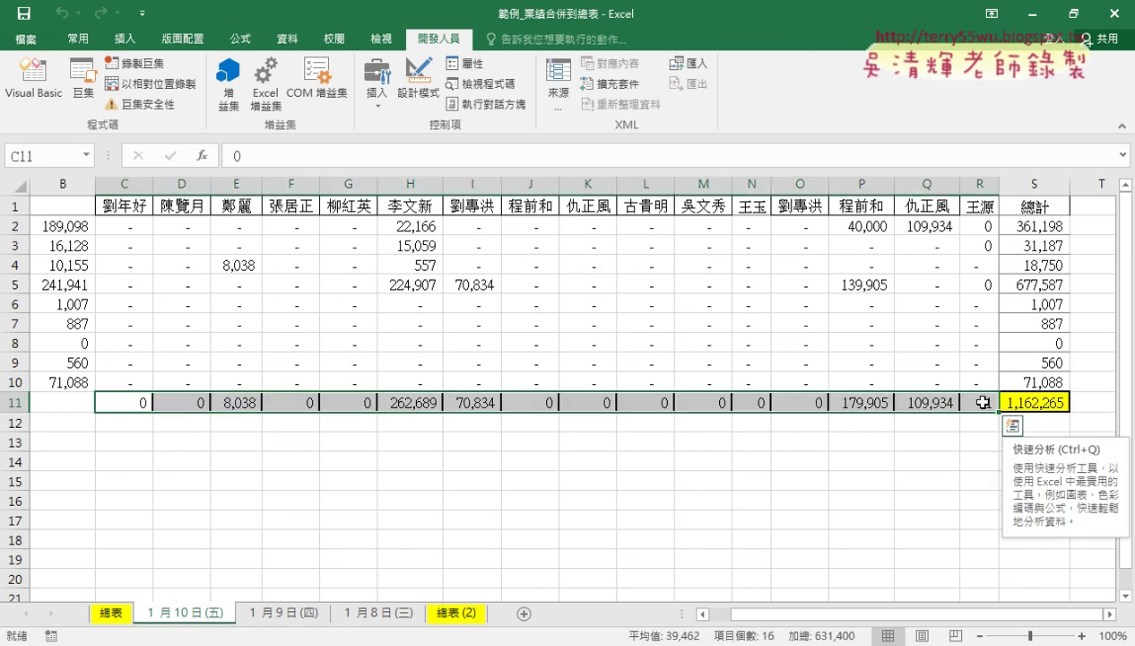
key(ctrl+c)
click(455, 612)
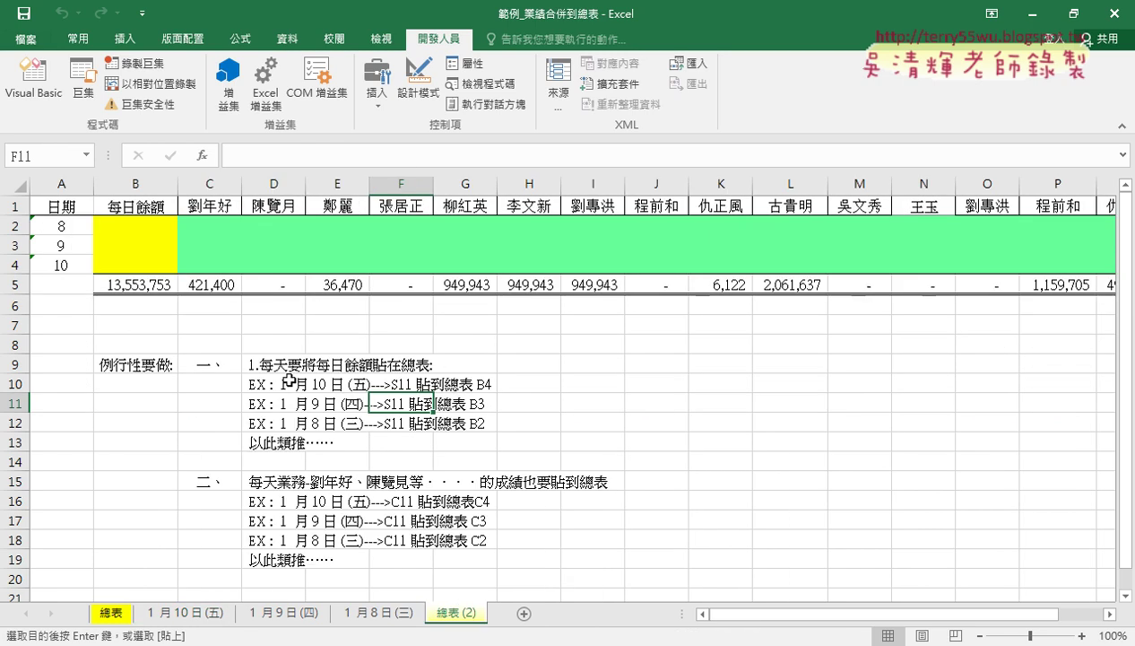
click(132, 265)
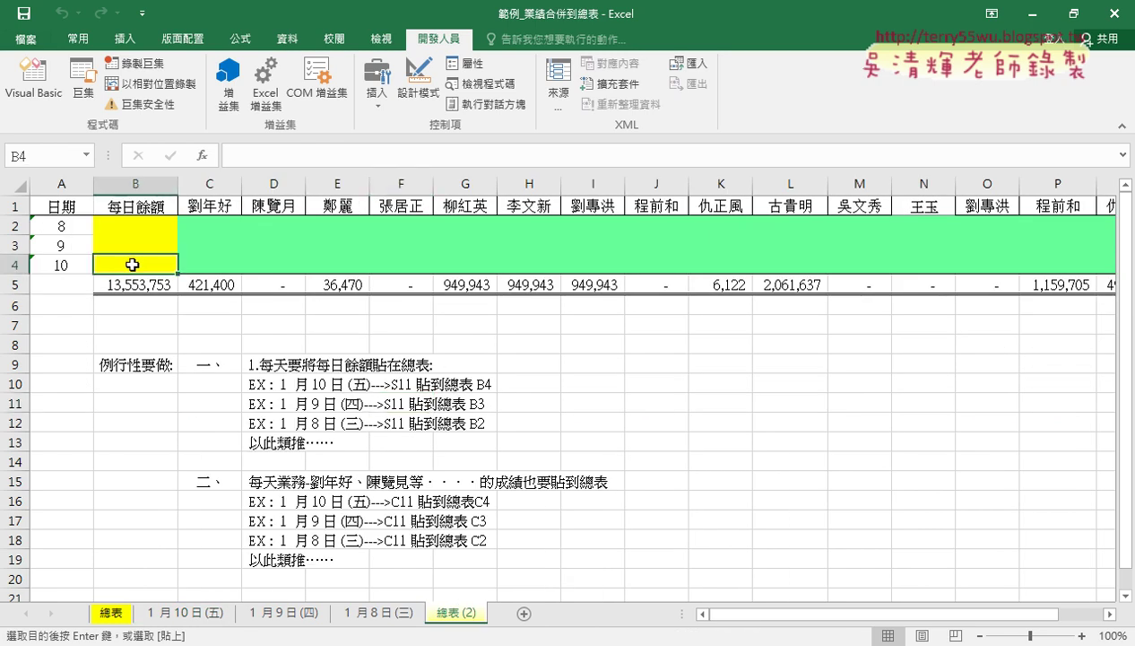
key(ctrl+v)
Switch the row-4 paste to values only, then undo it to empty row 4
click(693, 417)
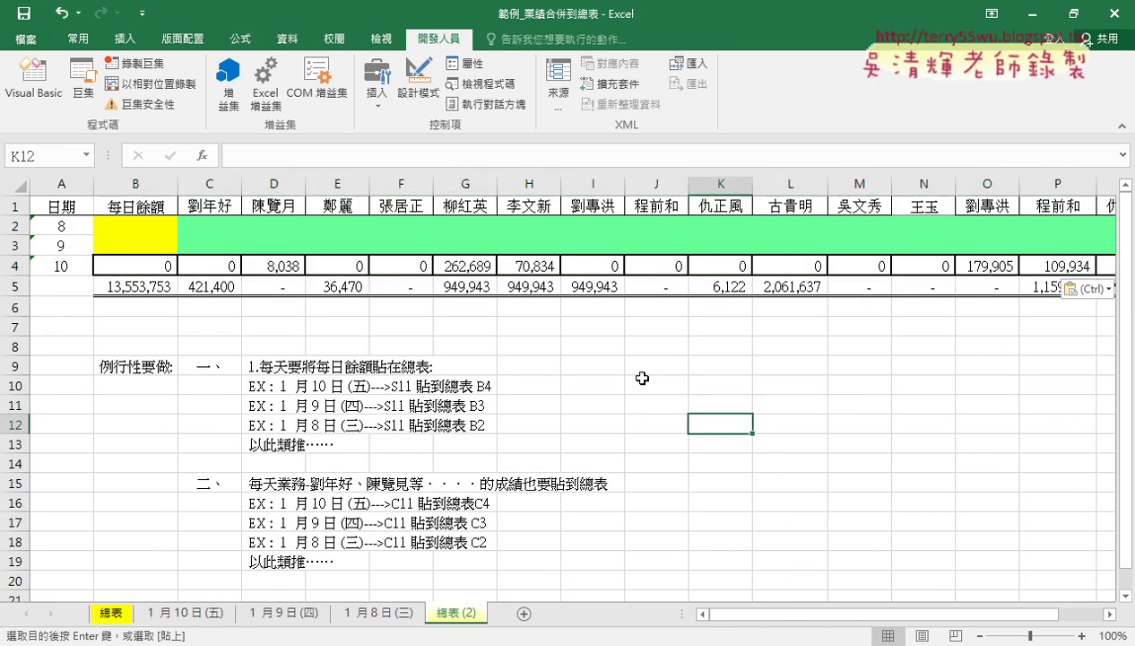
click(1069, 289)
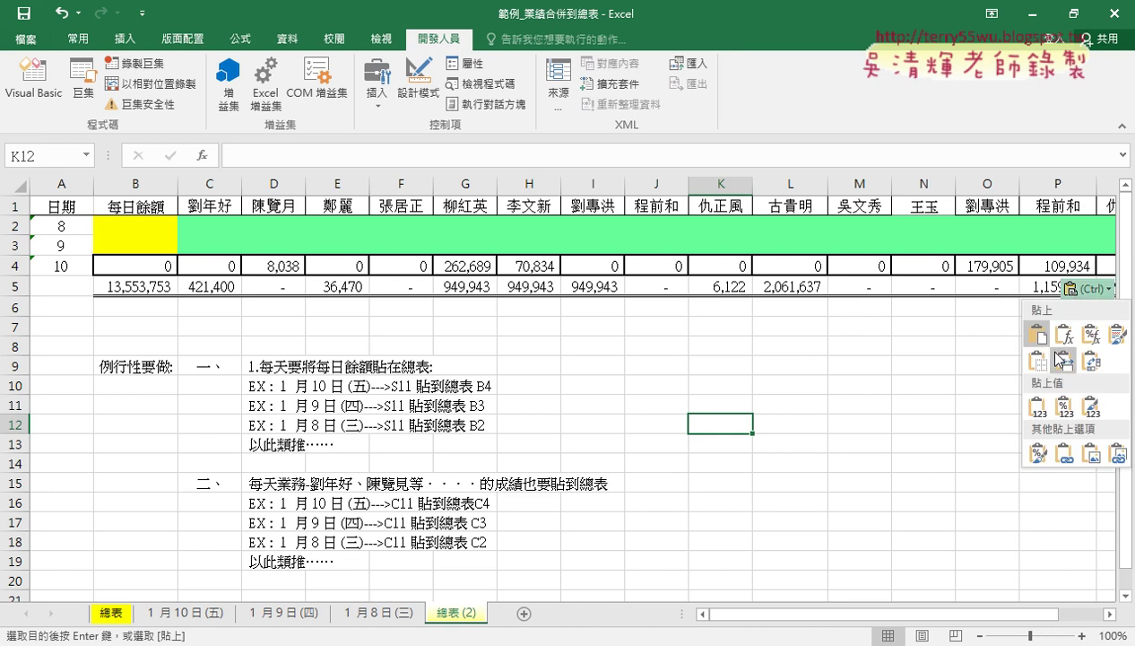
click(1038, 409)
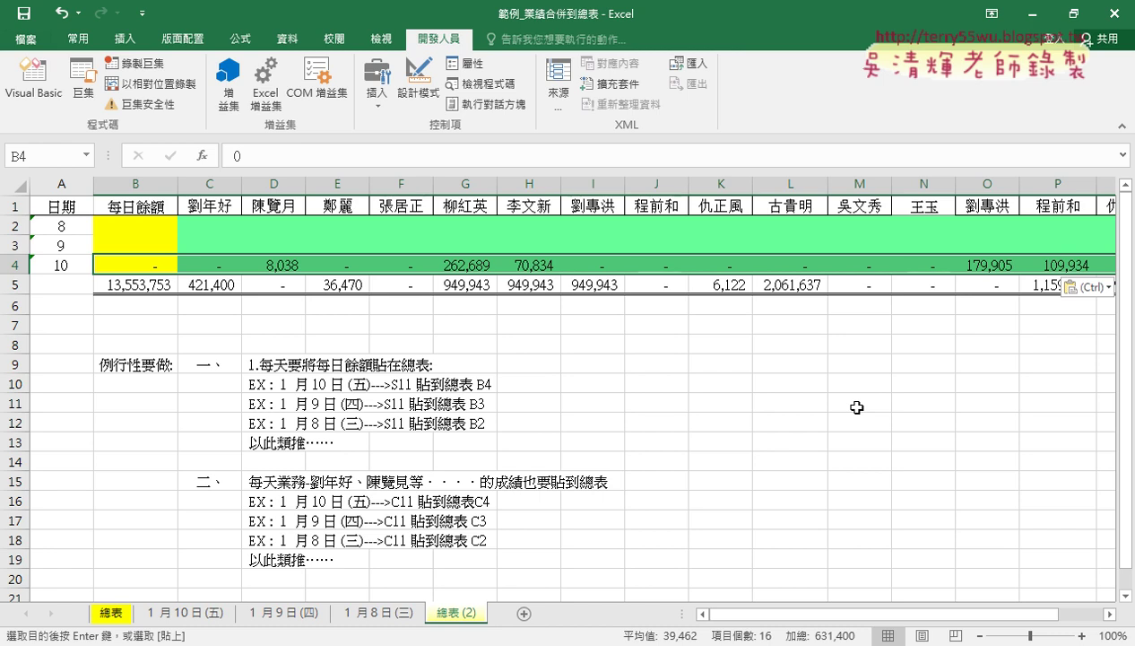
key(ctrl+z)
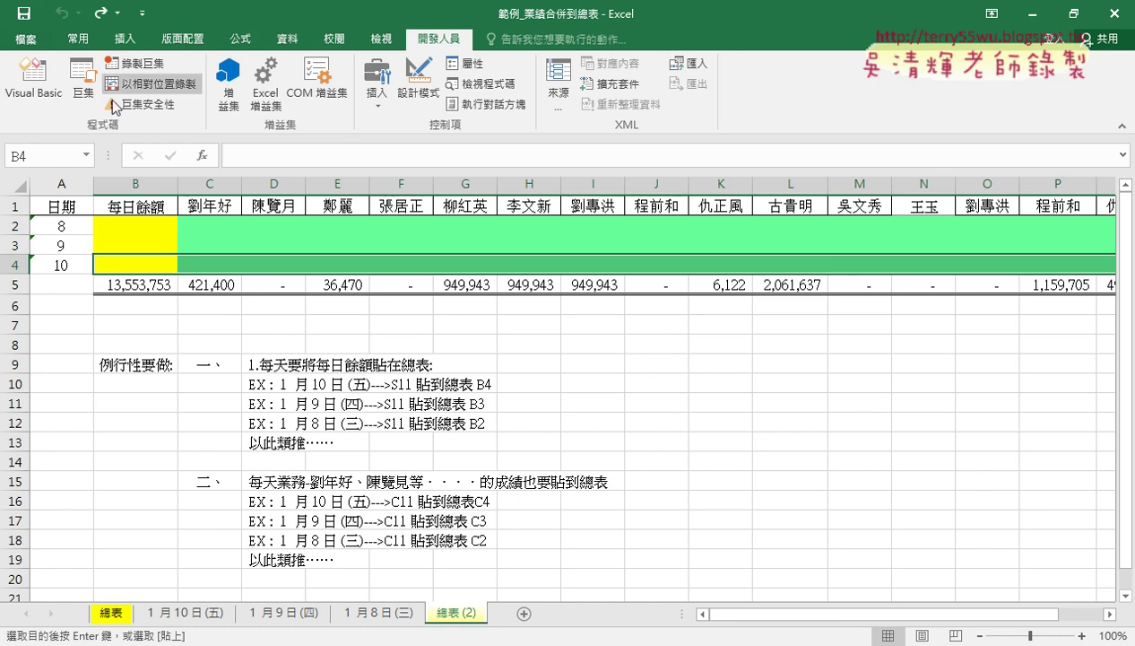
Delete the old code after Sub 合併 and start an indented body line
click(35, 100)
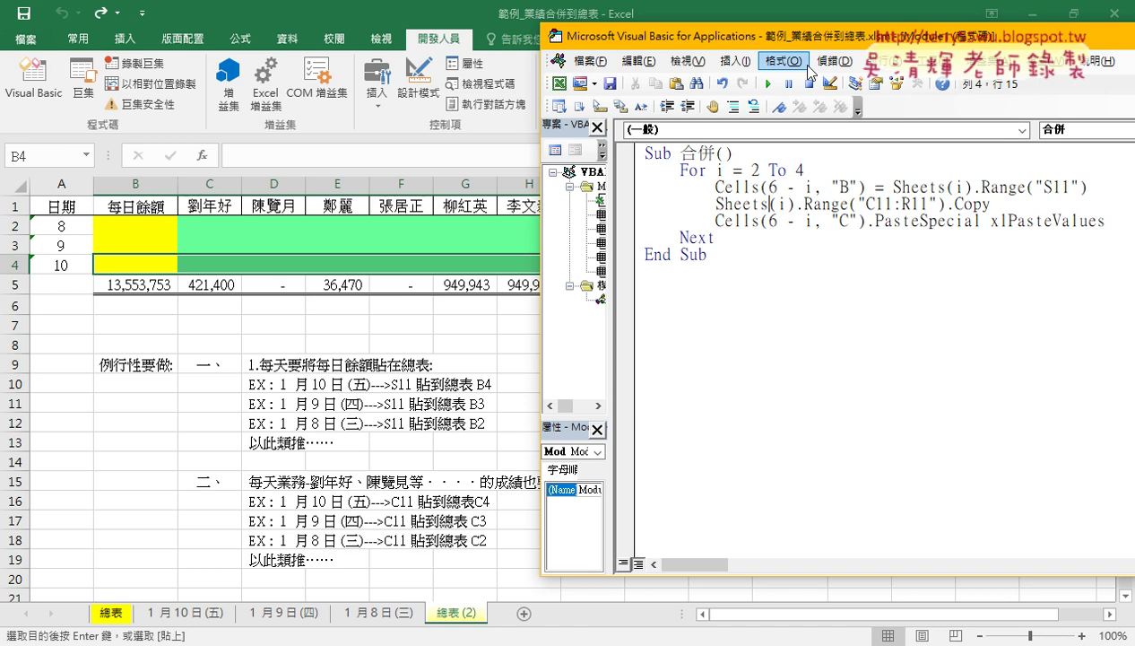
drag(740, 43, 613, 49)
drag(576, 158, 650, 295)
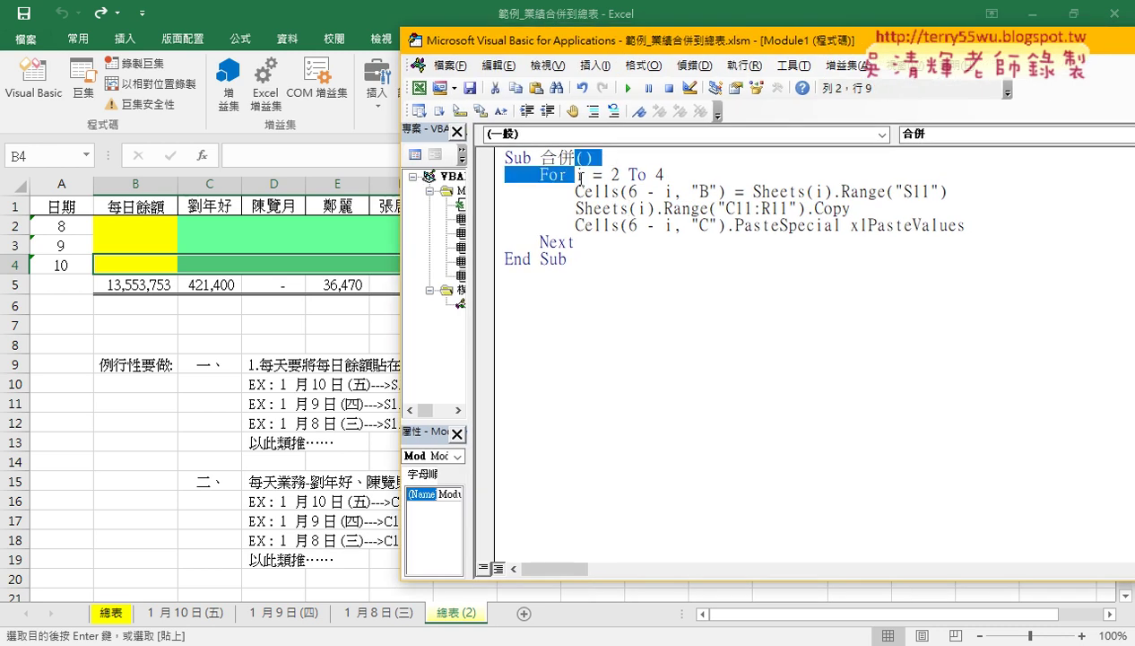
key(Delete)
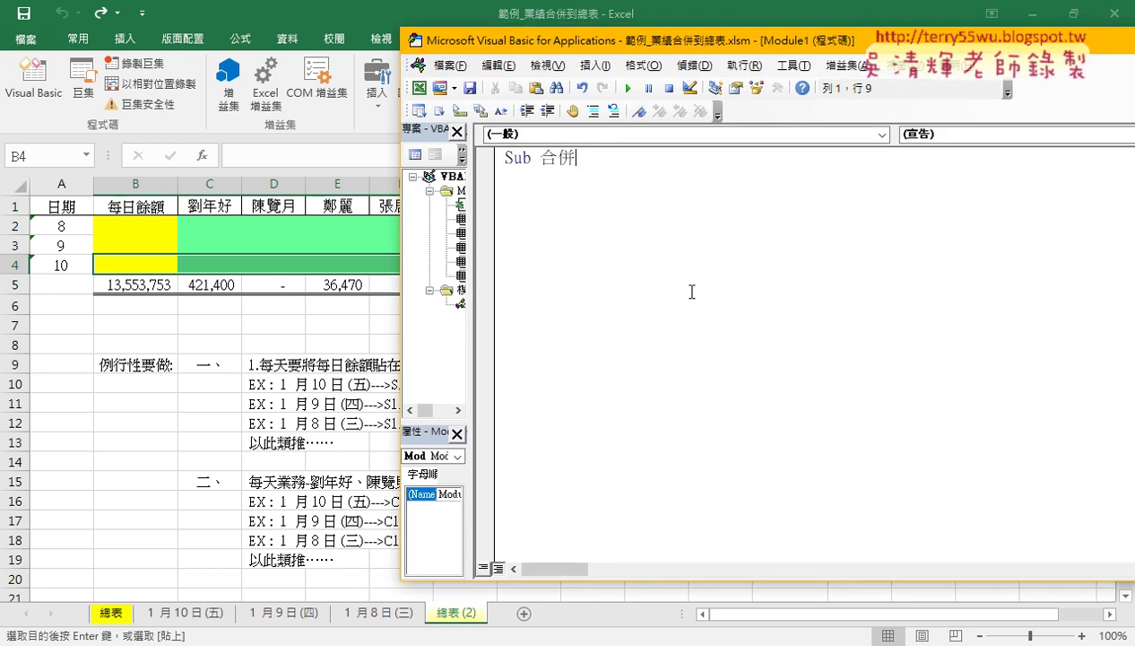
key(Return)
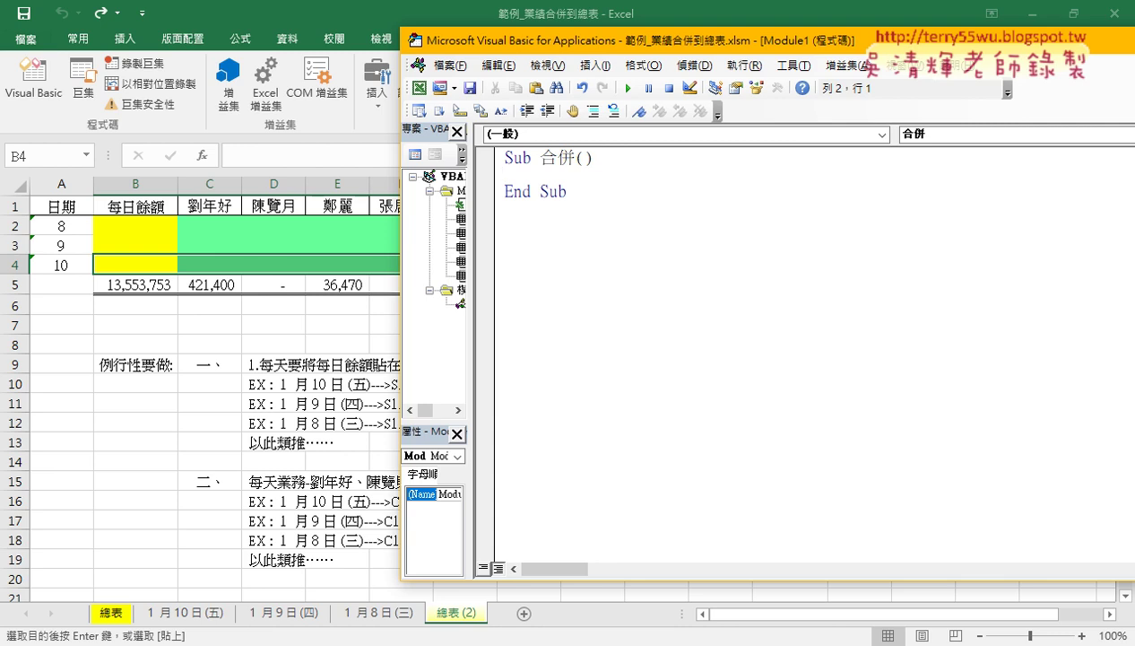
key(Tab)
Write a For i = 2 To 4 loop with a blank line before Next
drag(627, 56, 670, 51)
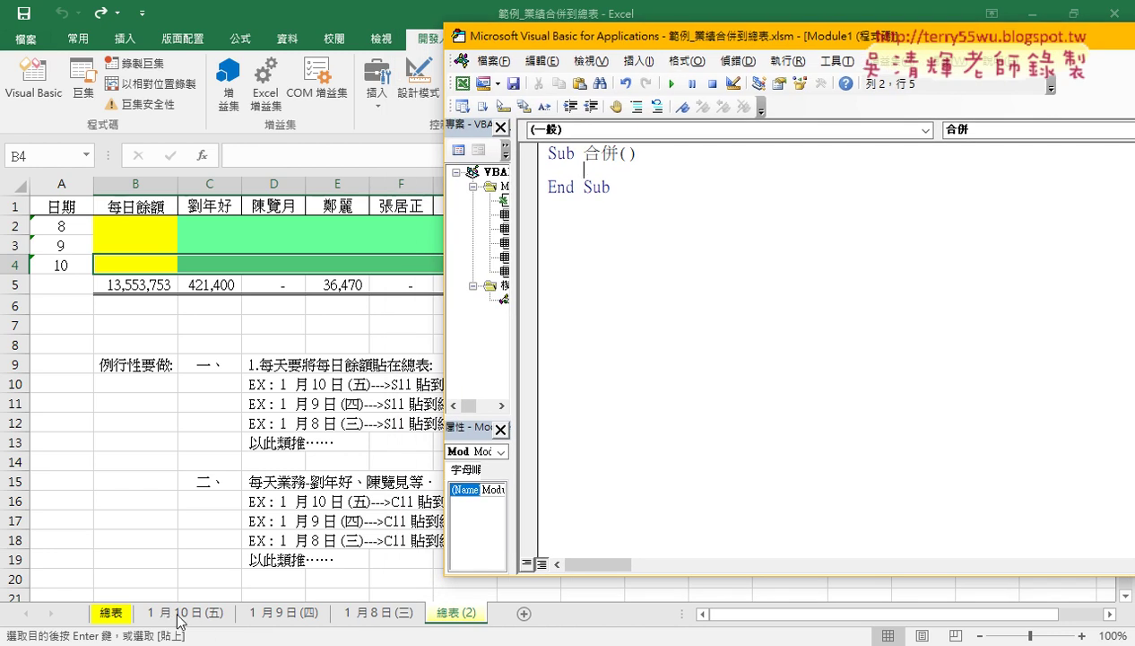
text(fo)
text(r )
text(i)
text(=2 )
text(to )
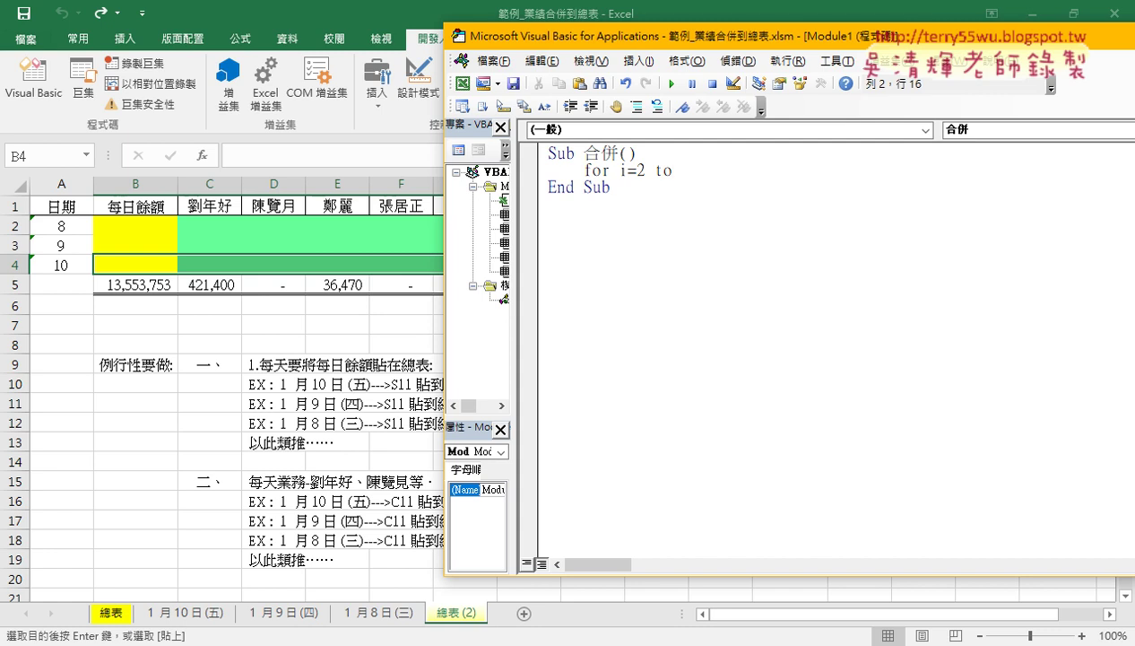
text(4)
key(Return)
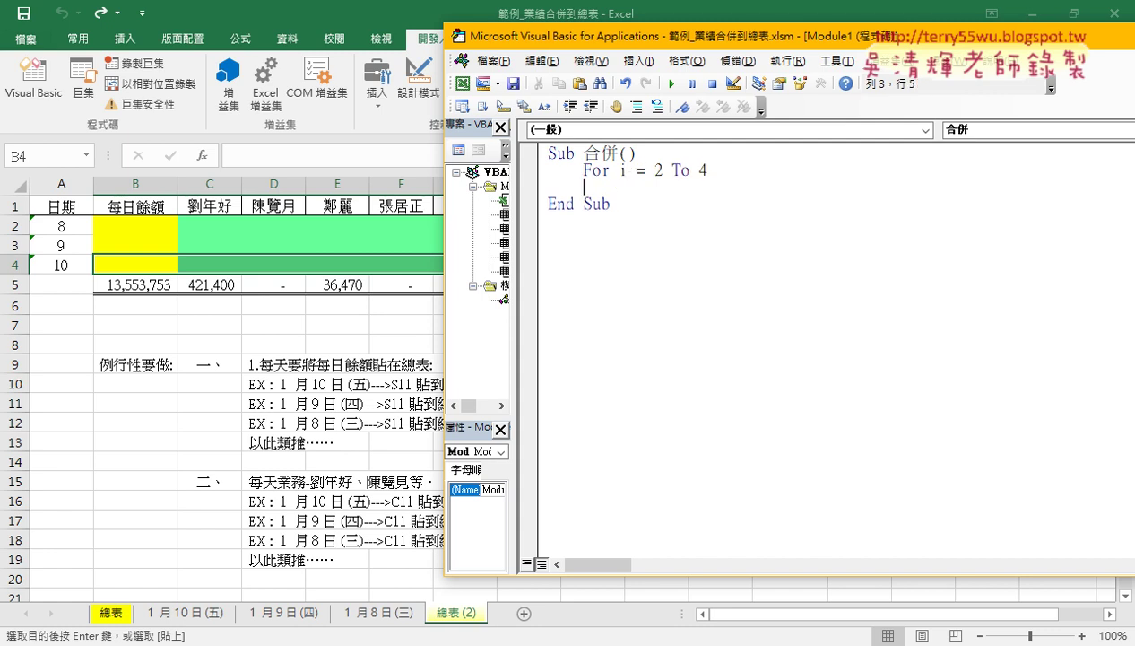
key(Return)
text(next)
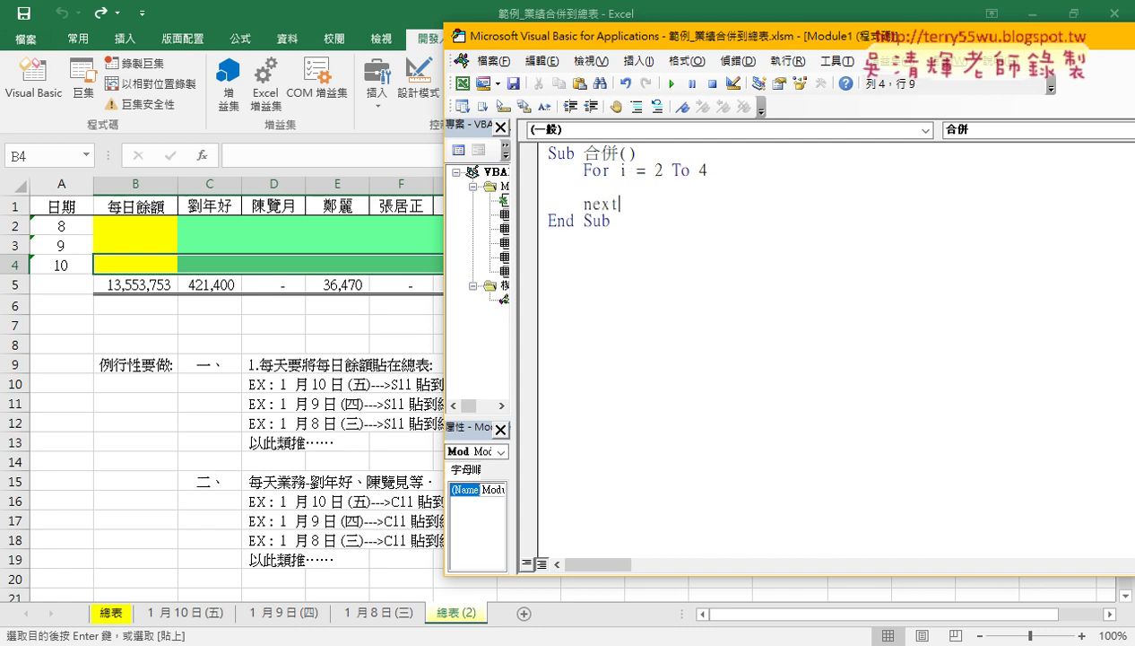
click(583, 185)
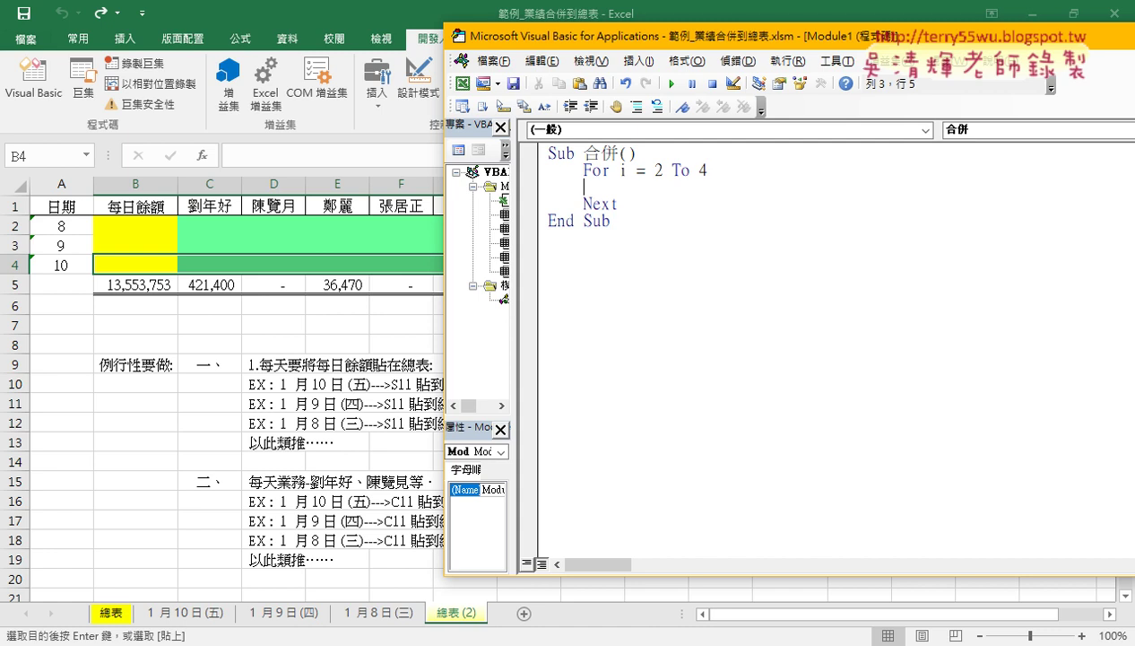
Indent the empty body line inside the For i = 2 To 4 loop
double_click(704, 170)
click(705, 189)
key(Tab)
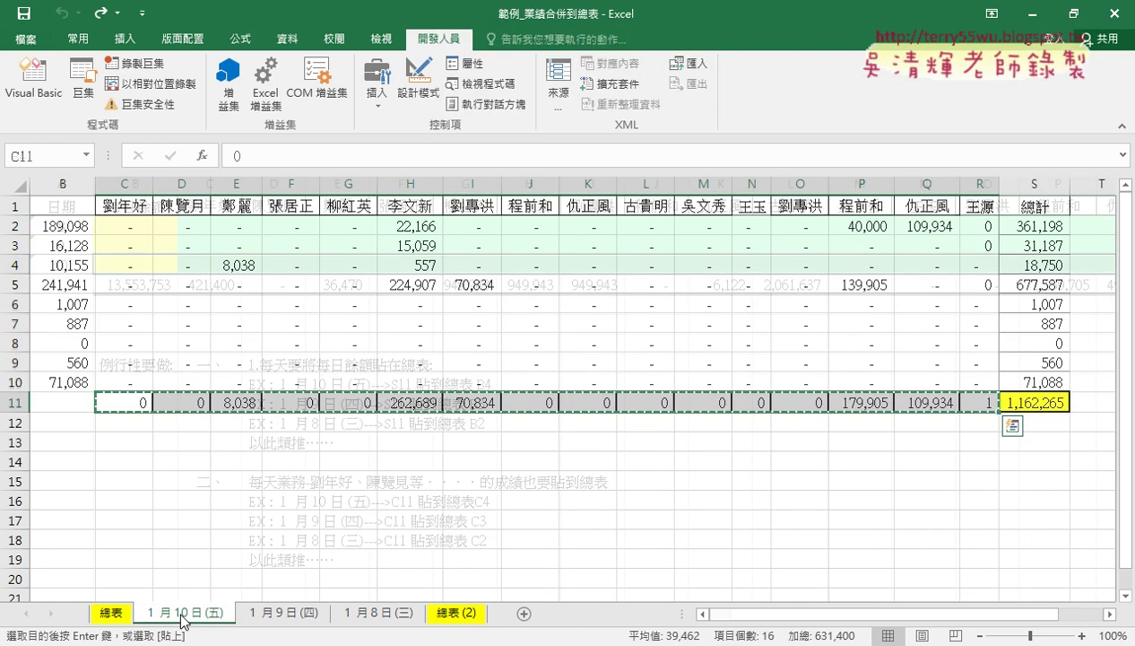
Compare the S11 totals on the 1月10日(五), 1月9日(四) and 1月8日(三) sheets
click(189, 615)
click(1038, 403)
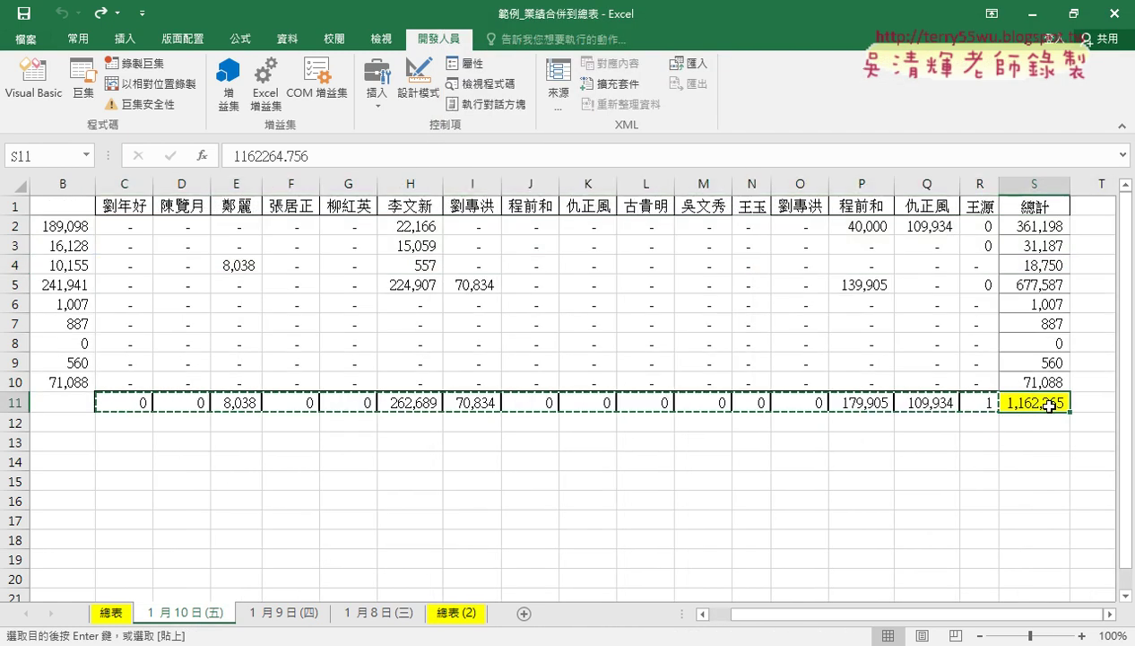
click(281, 613)
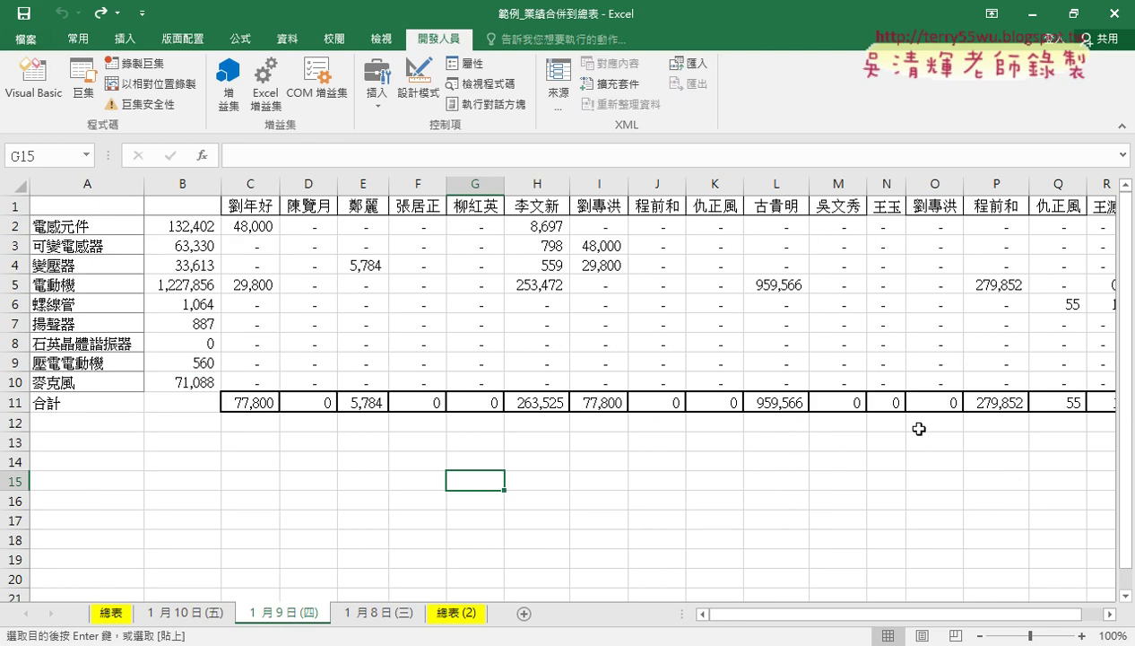
drag(844, 615, 866, 616)
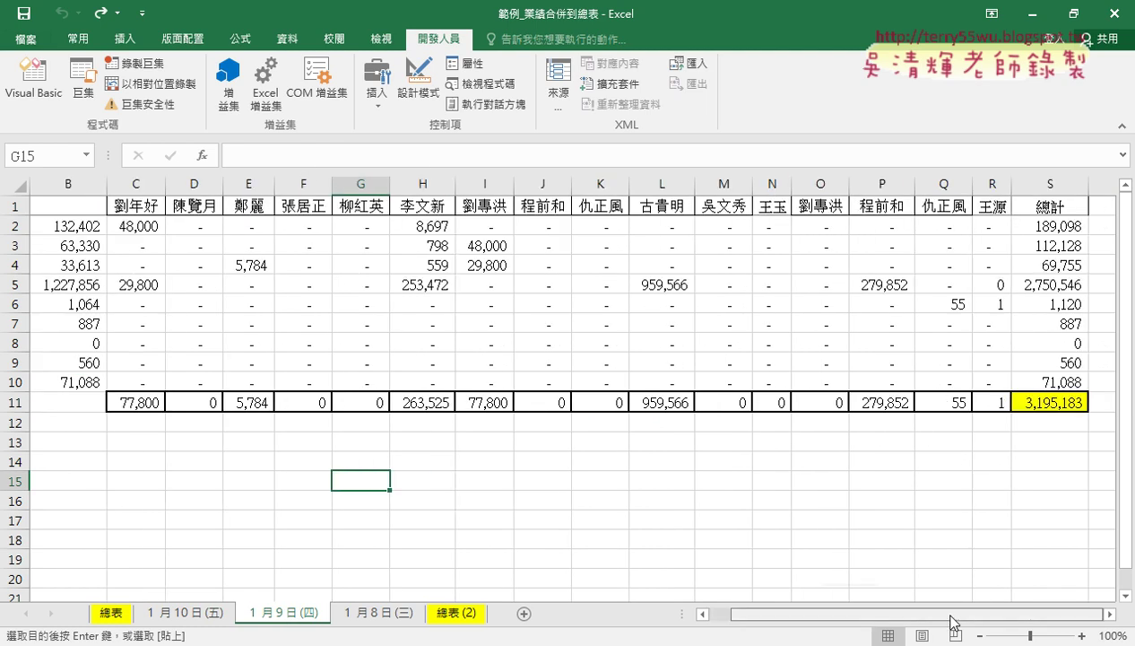
click(1045, 404)
click(385, 612)
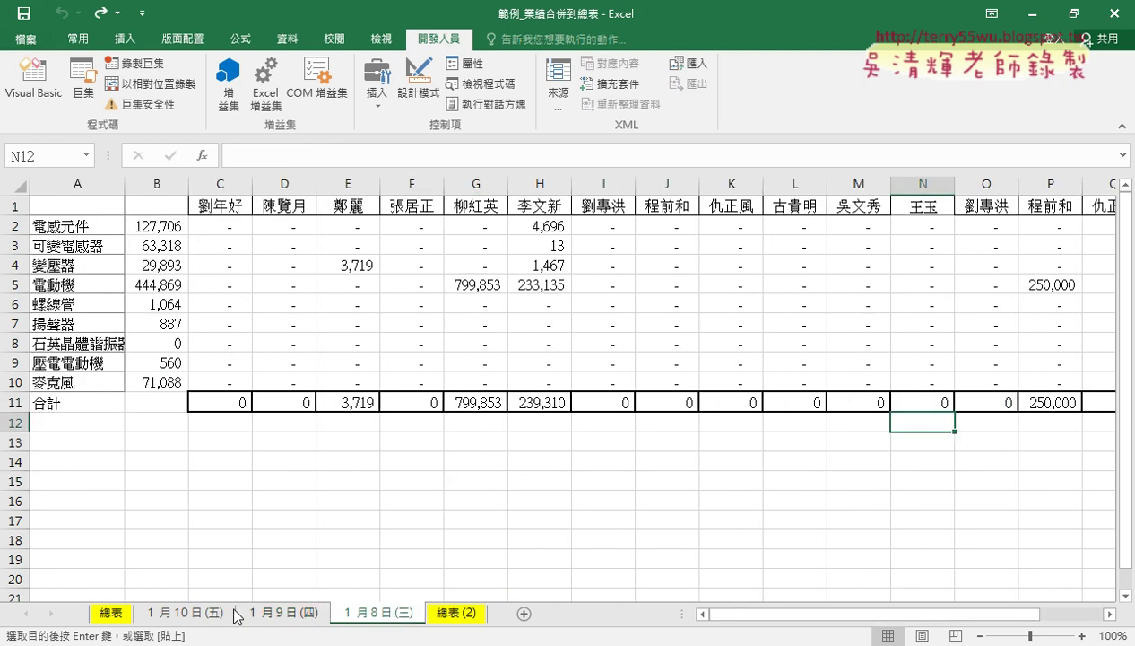
click(197, 615)
click(393, 612)
click(193, 614)
click(285, 617)
click(369, 615)
Return to 總表 and review the empty destination cells B4, B3 and B2
click(100, 615)
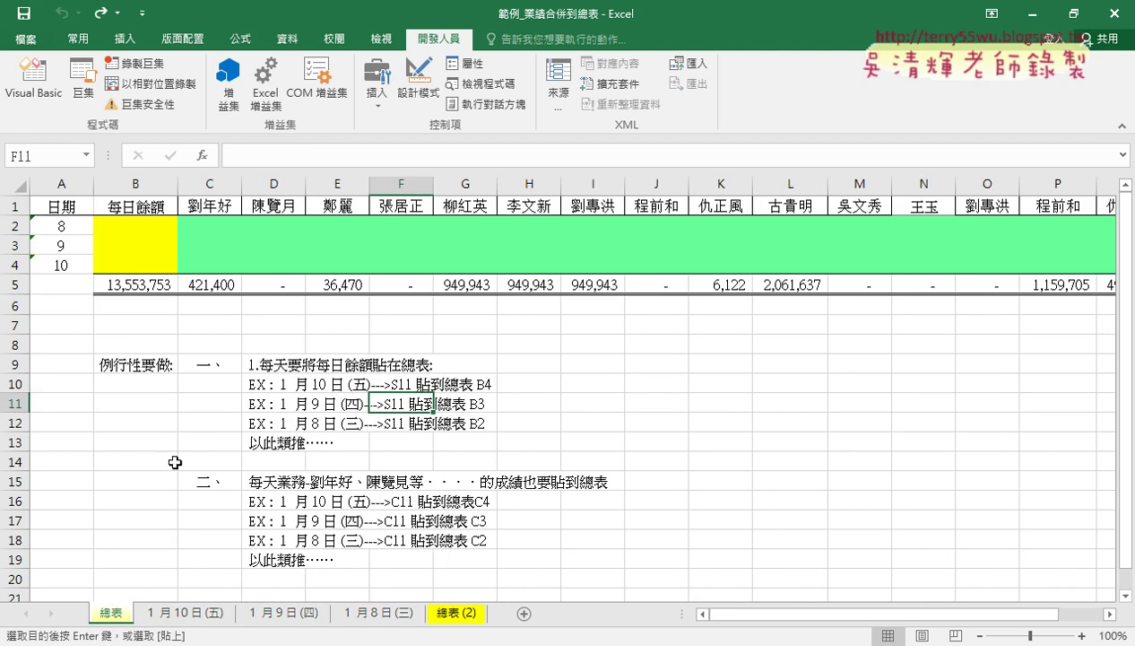
click(132, 266)
click(131, 244)
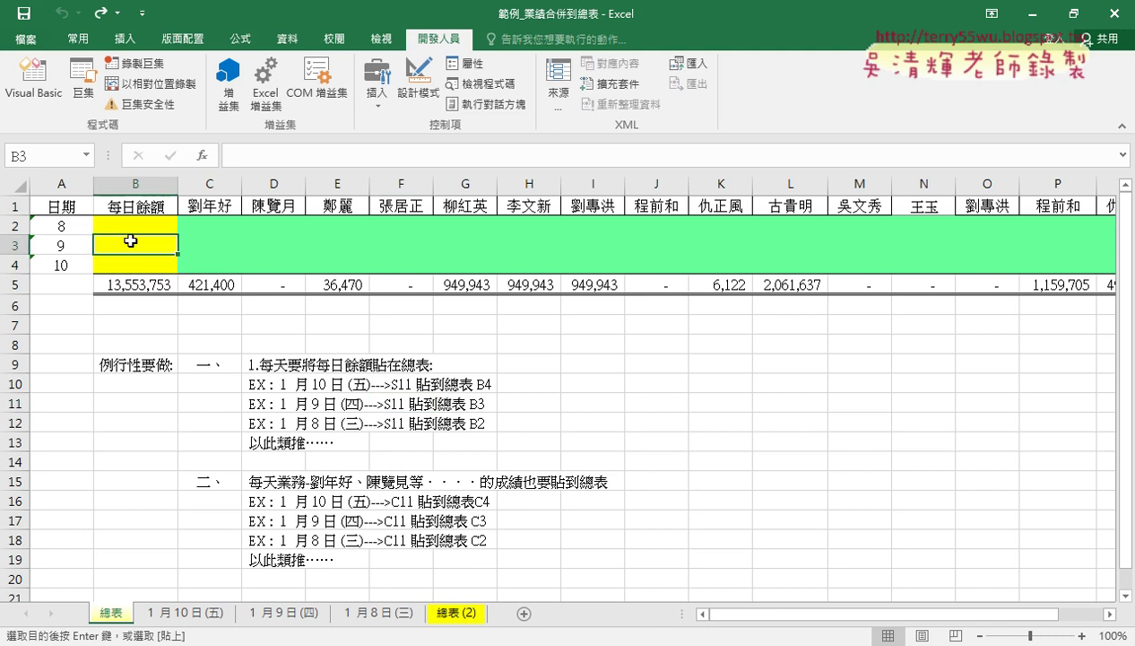
click(134, 221)
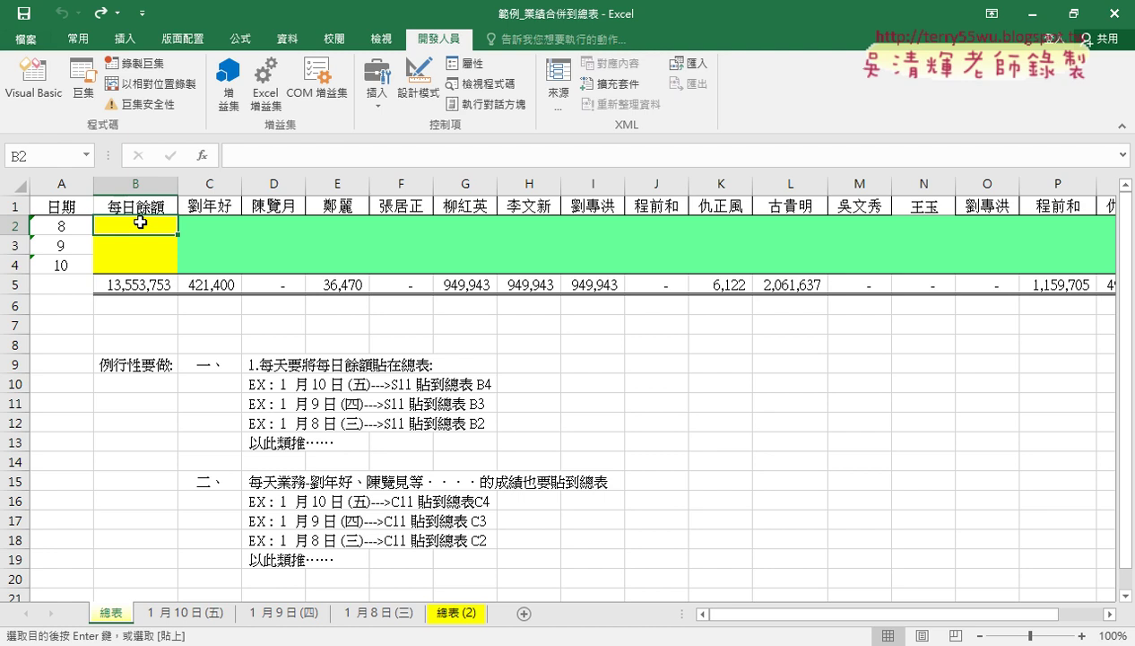
Add the loop body line Cells(4, "B") = Sheets(i).Range("S11")
click(34, 78)
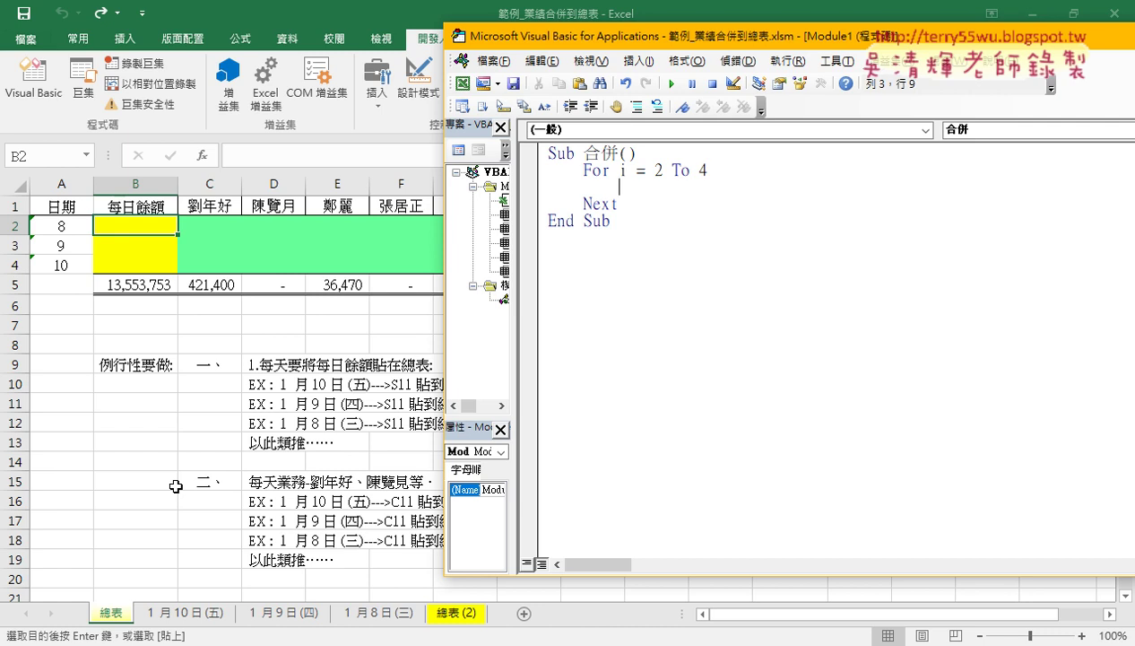
text(c)
text(ell)
text(s()
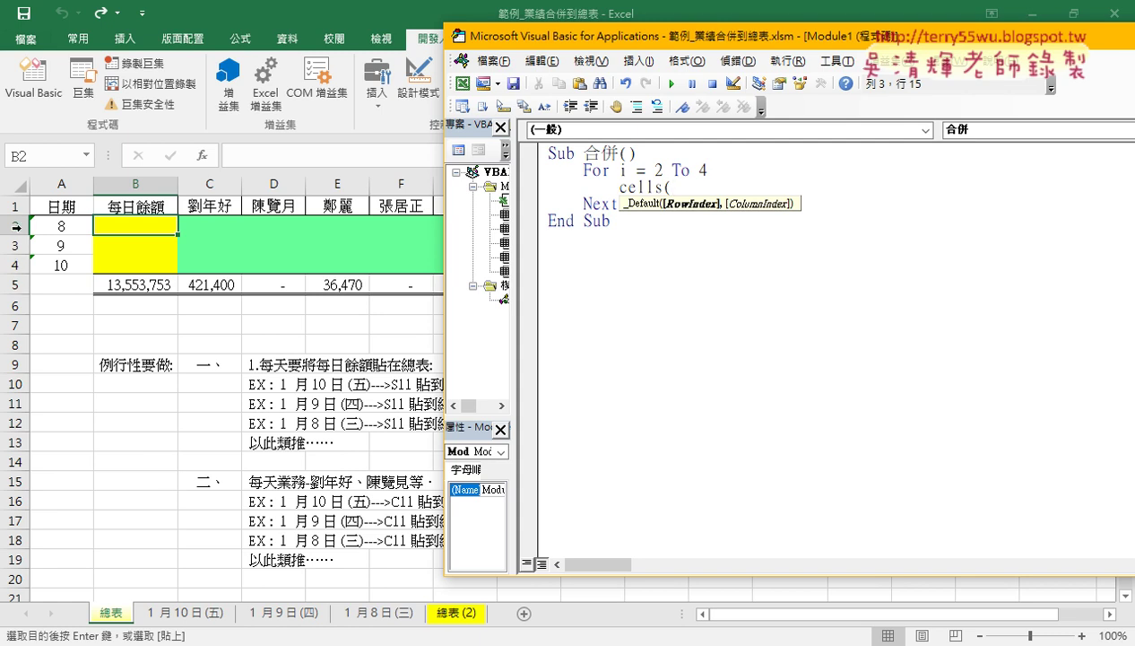
text(4)
text(,")
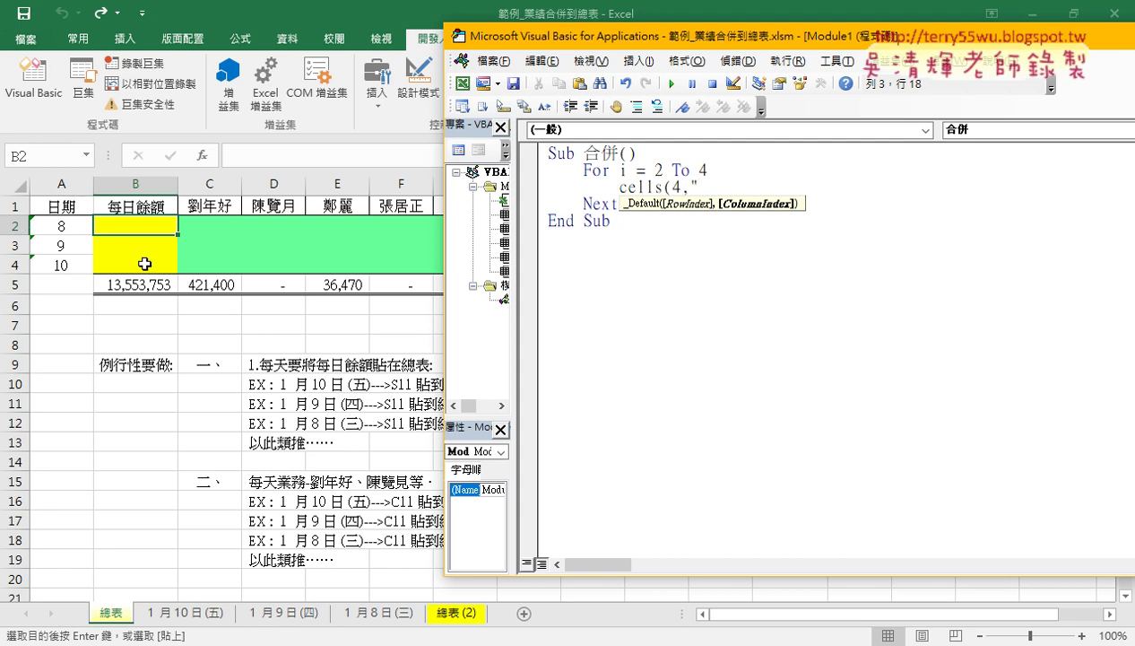
text(B)
text(")=)
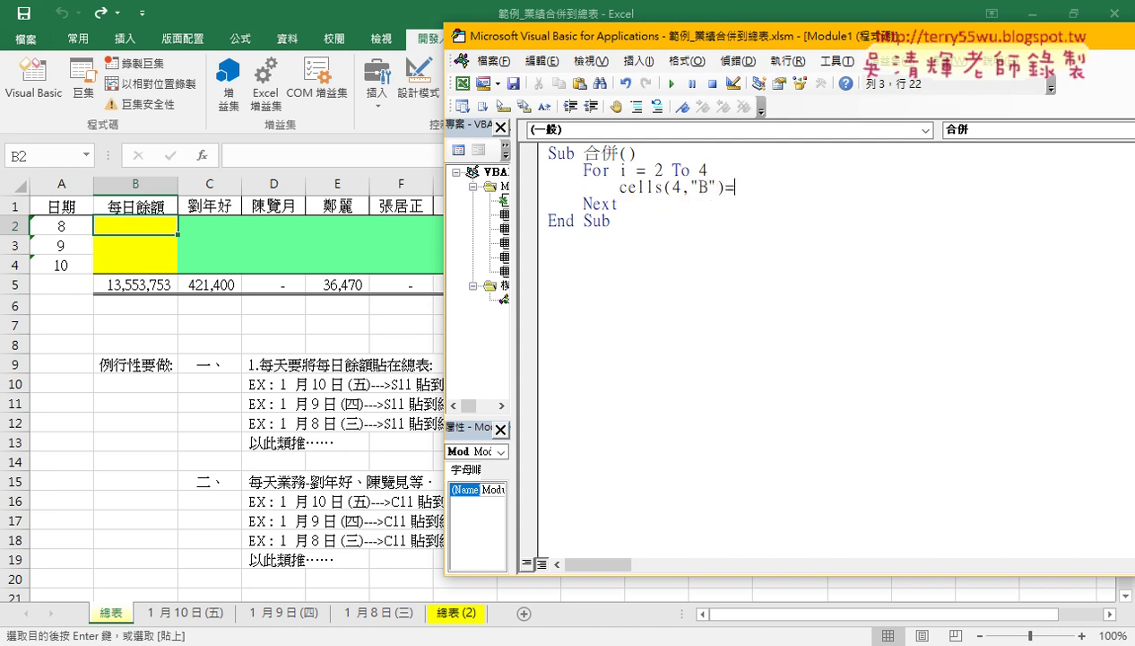
text(sh)
text(eets)
text((i)
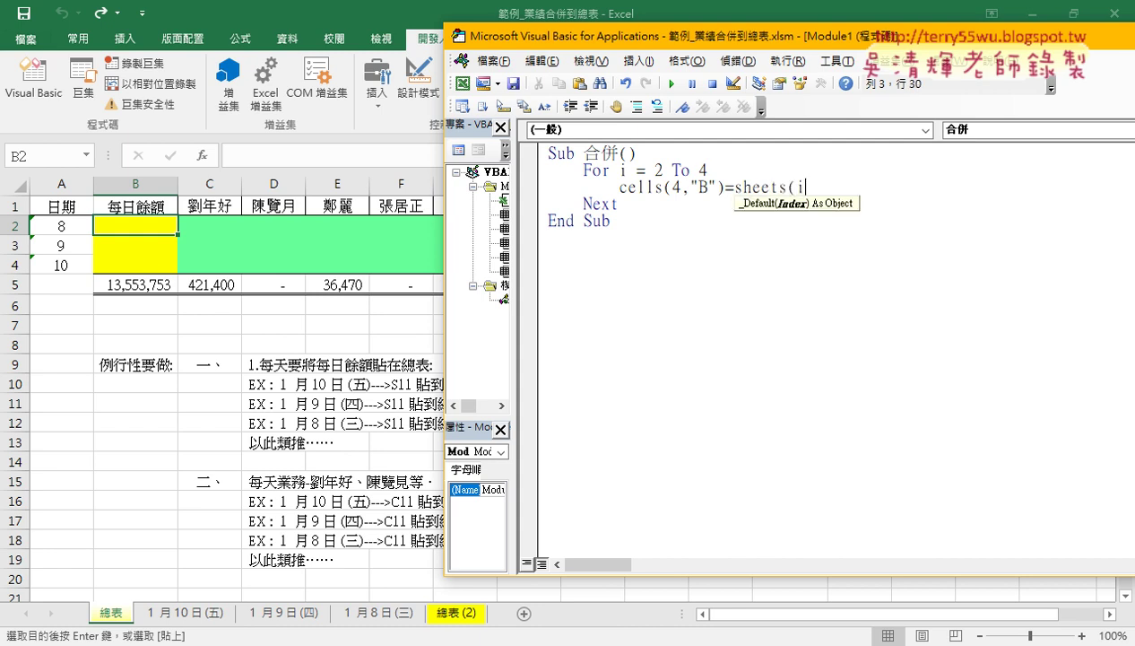
text().)
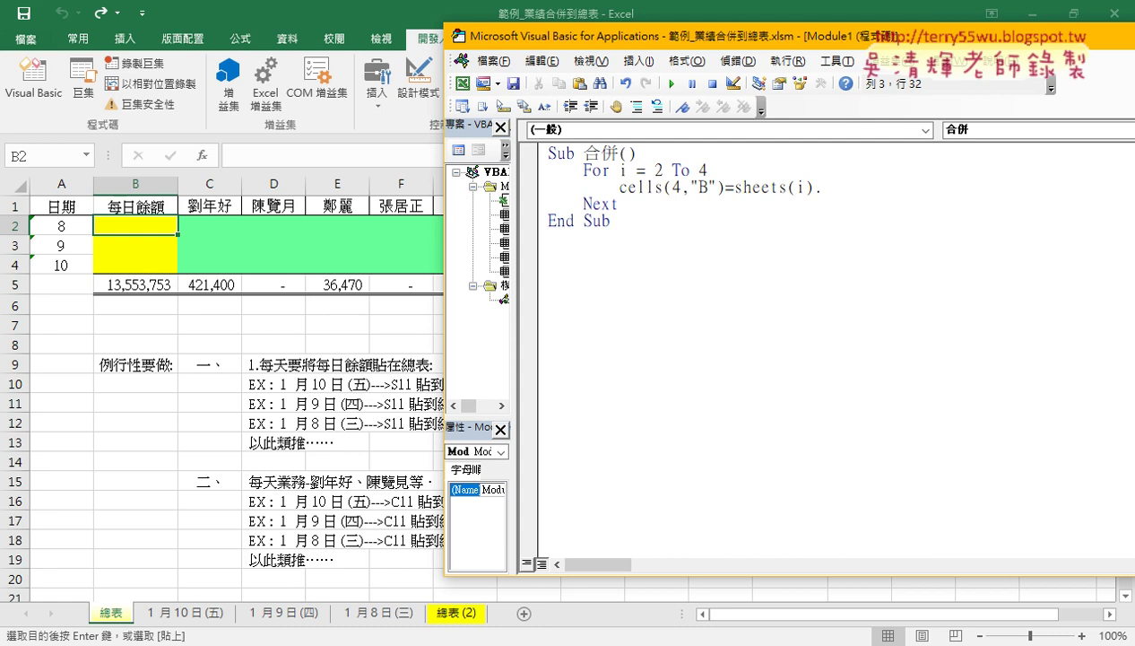
text(range)
text((")
text(S11)
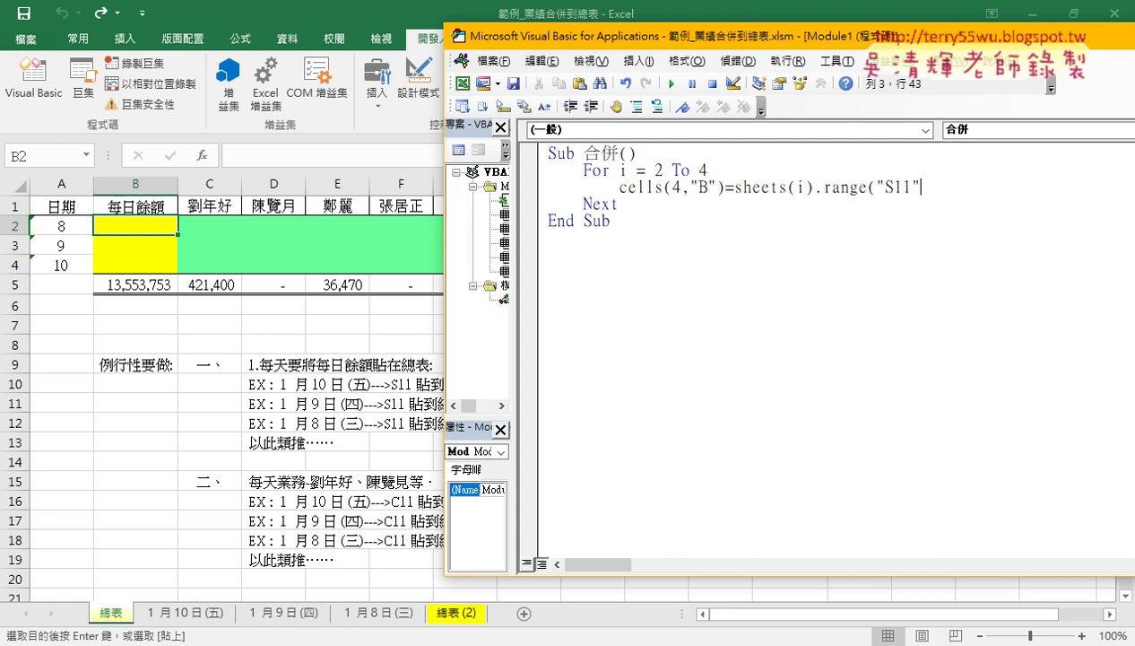
text("))
key(Down)
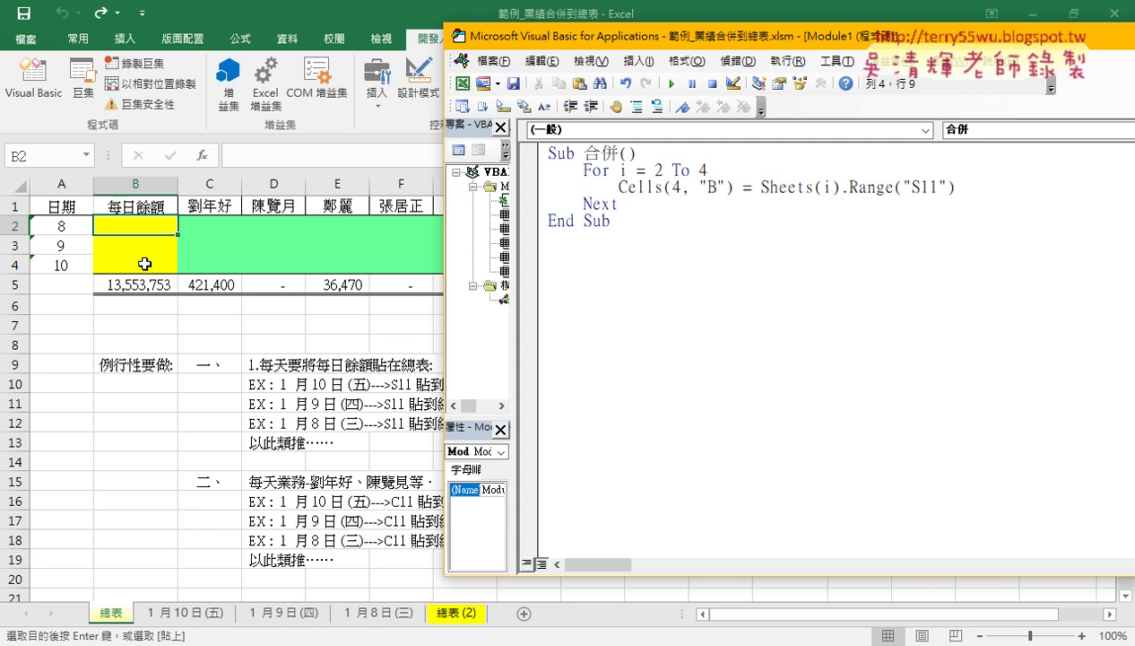
click(671, 186)
drag(665, 169, 650, 169)
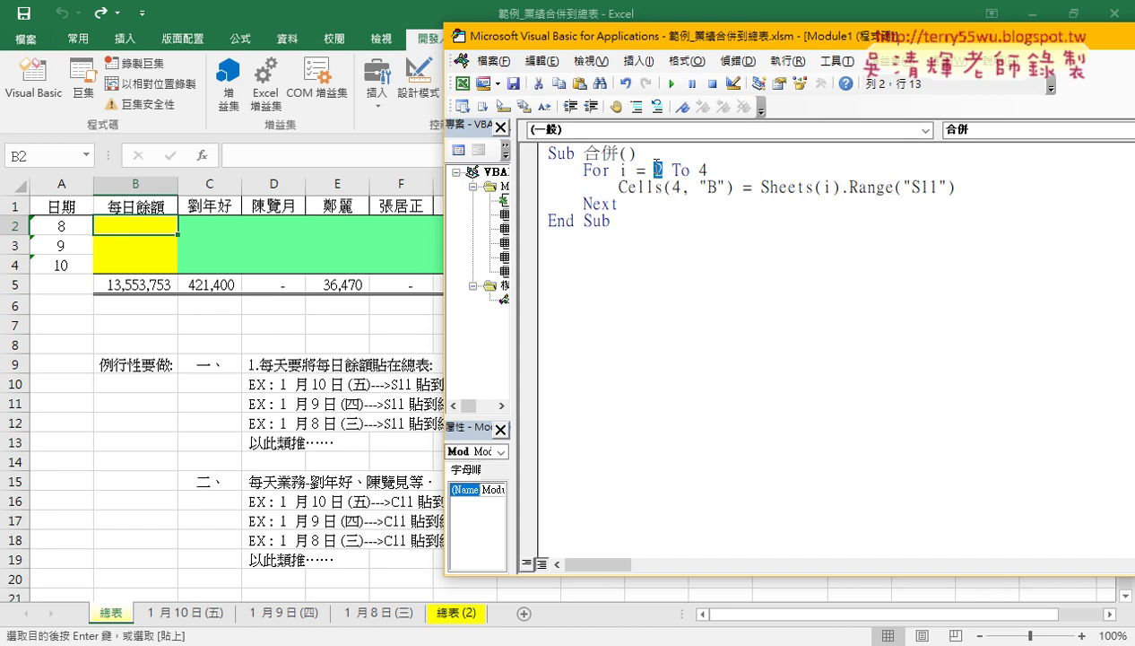
Replace the row 4 with 6-i, giving Cells(6-i, "B") = Sheets(i).Range("S11")
double_click(830, 186)
double_click(675, 188)
double_click(623, 170)
double_click(675, 187)
text(i)
text(6)
text(-)
text(i)
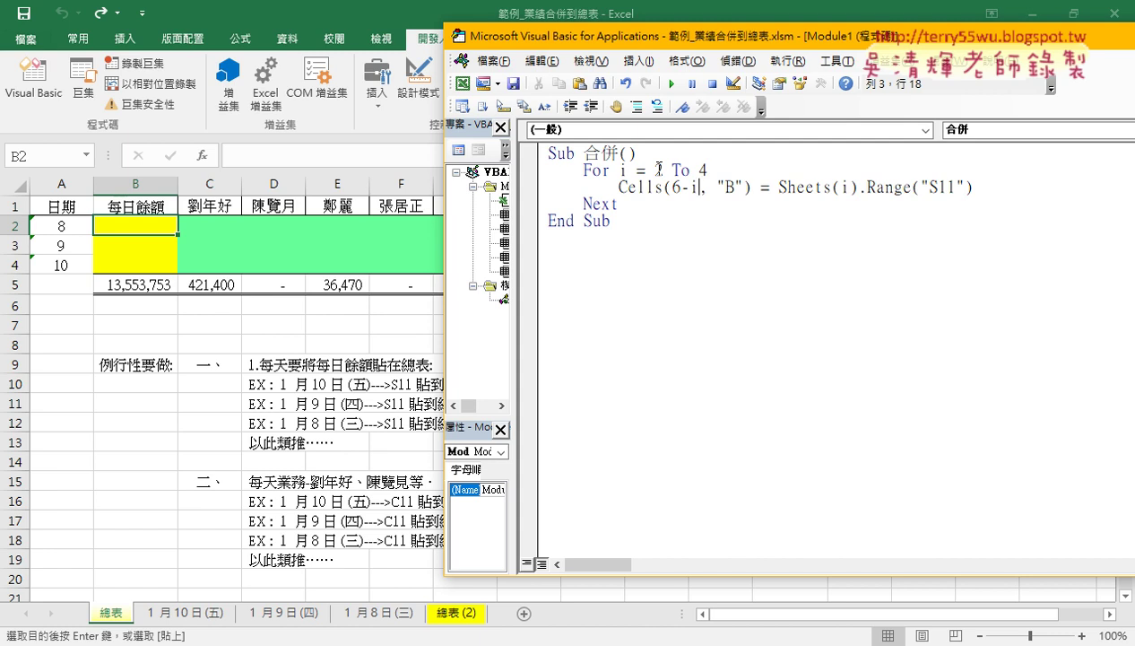
click(625, 170)
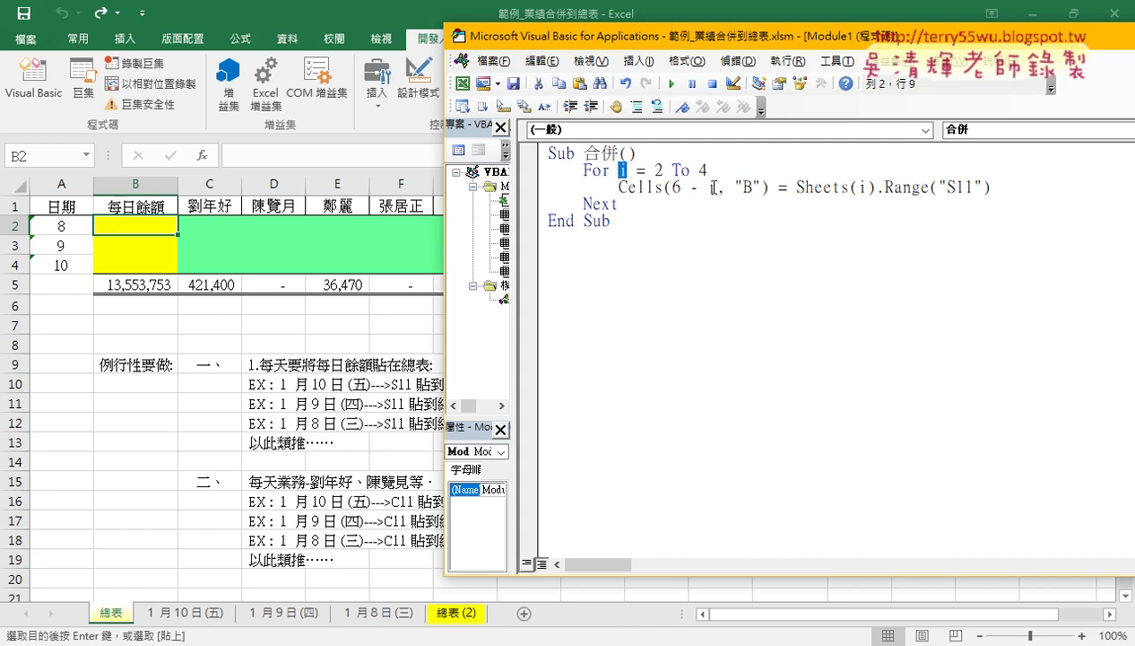
drag(716, 186, 675, 188)
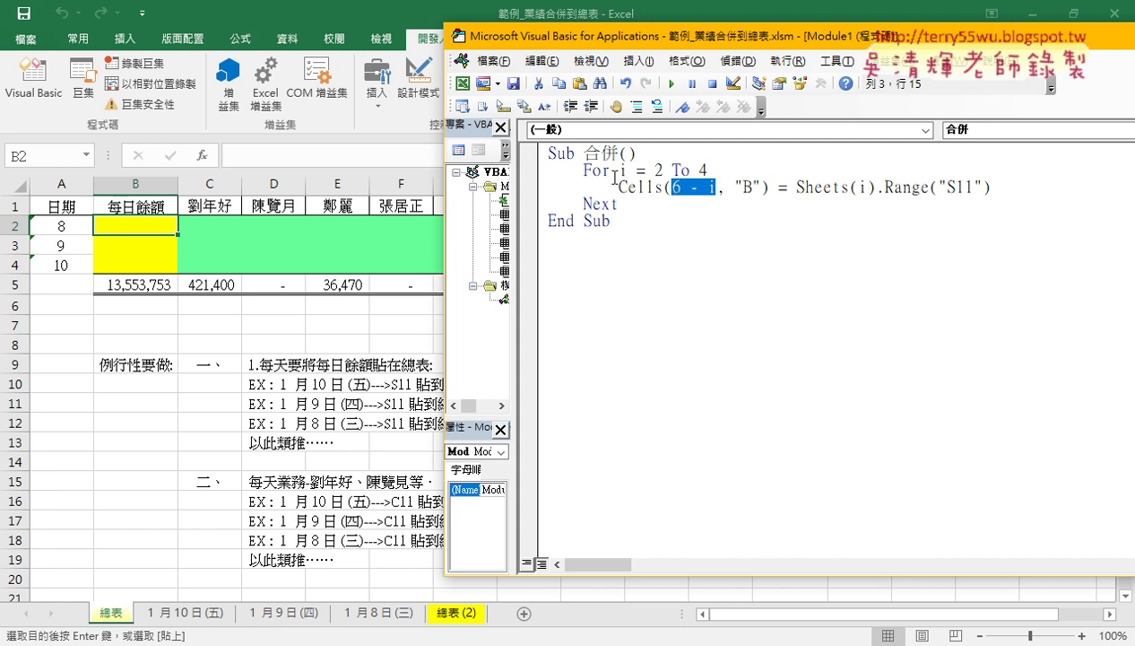
Step through the 合併 macro with F8, filling B4, B3 and B2
click(655, 187)
key(F8)
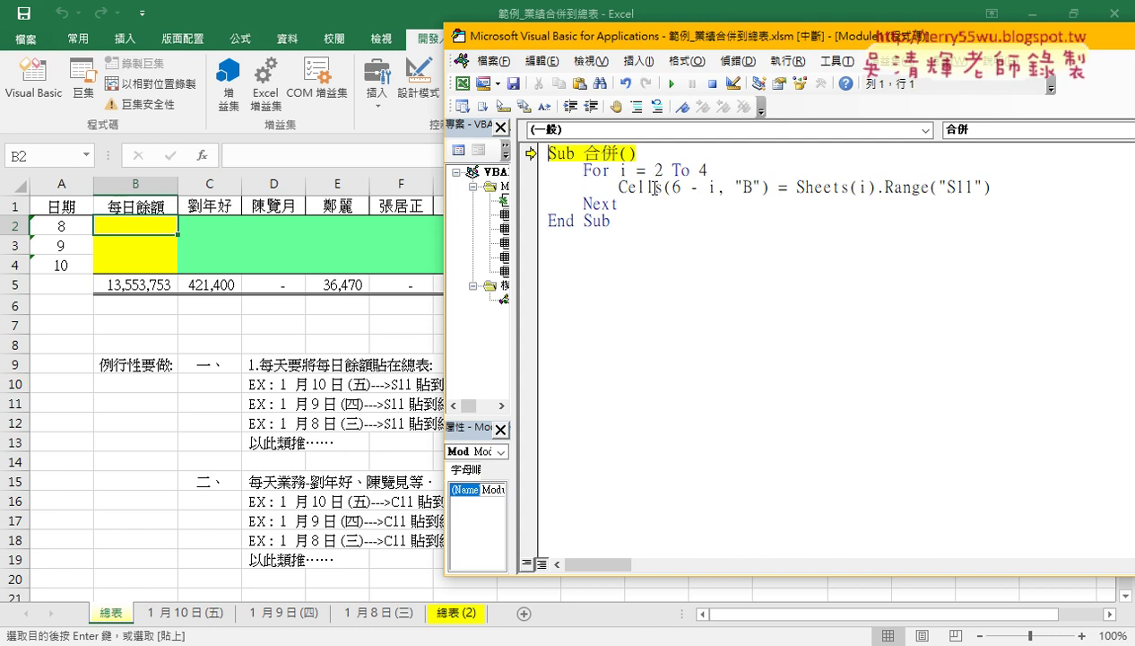
key(F8)
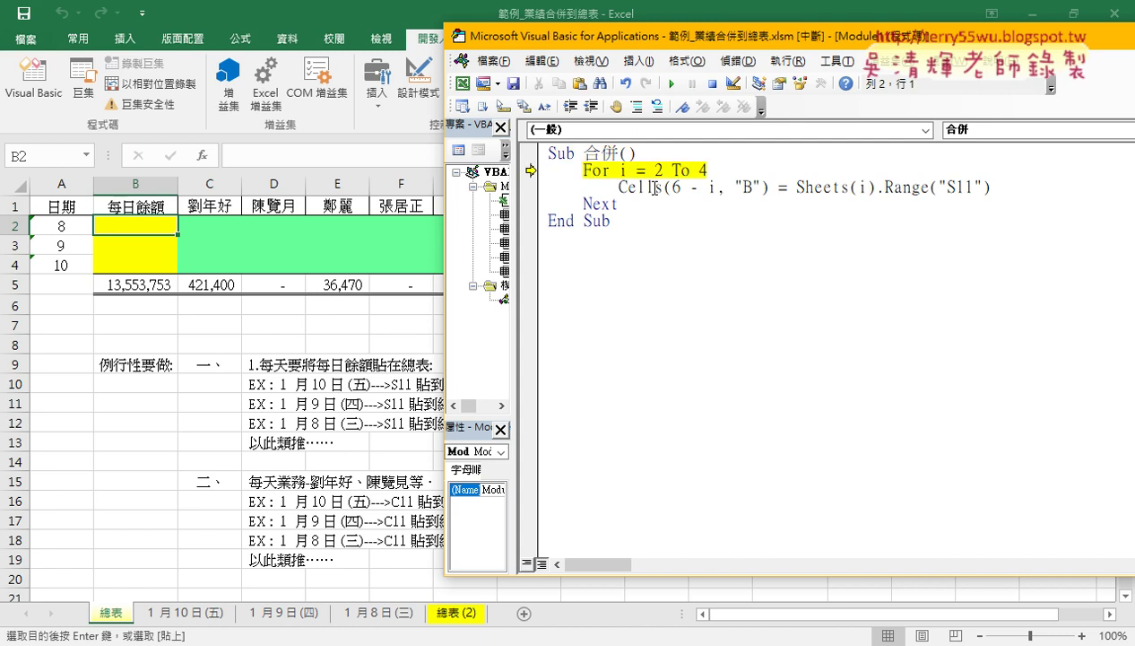
key(F8)
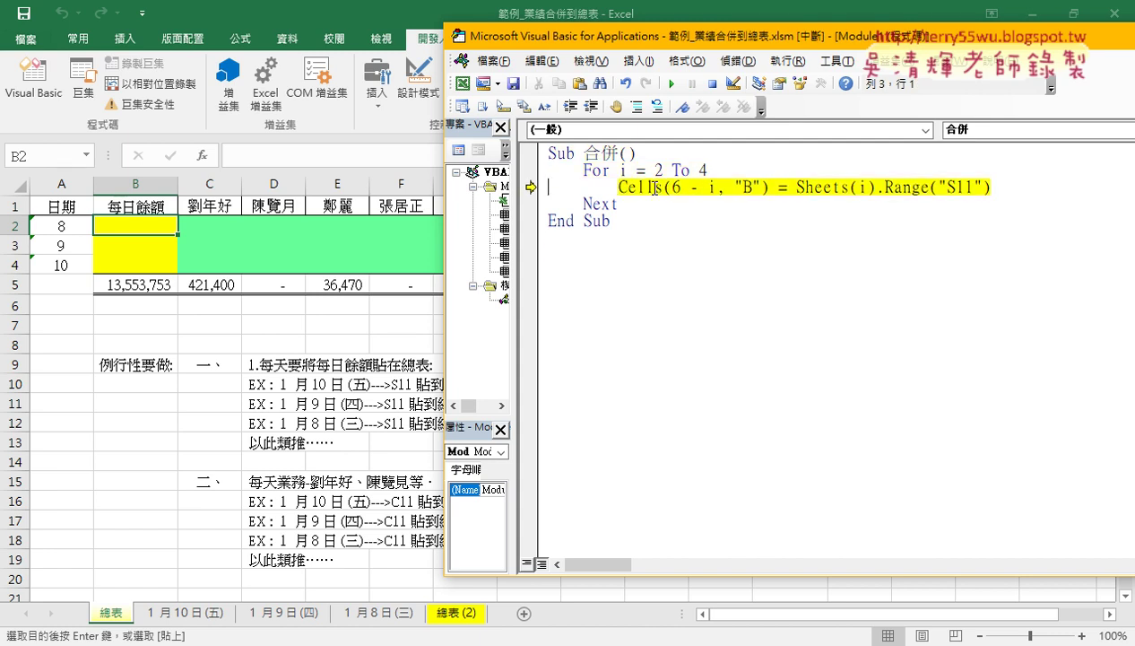
key(F8)
key(F8)
key(F8)
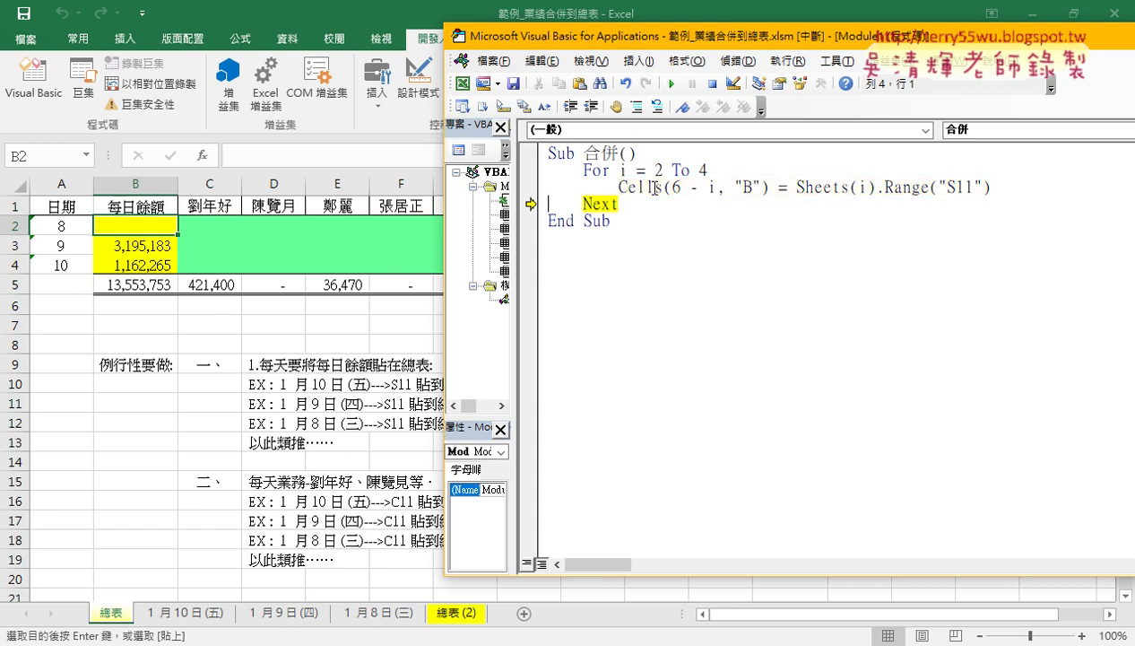
key(F8)
key(F8)
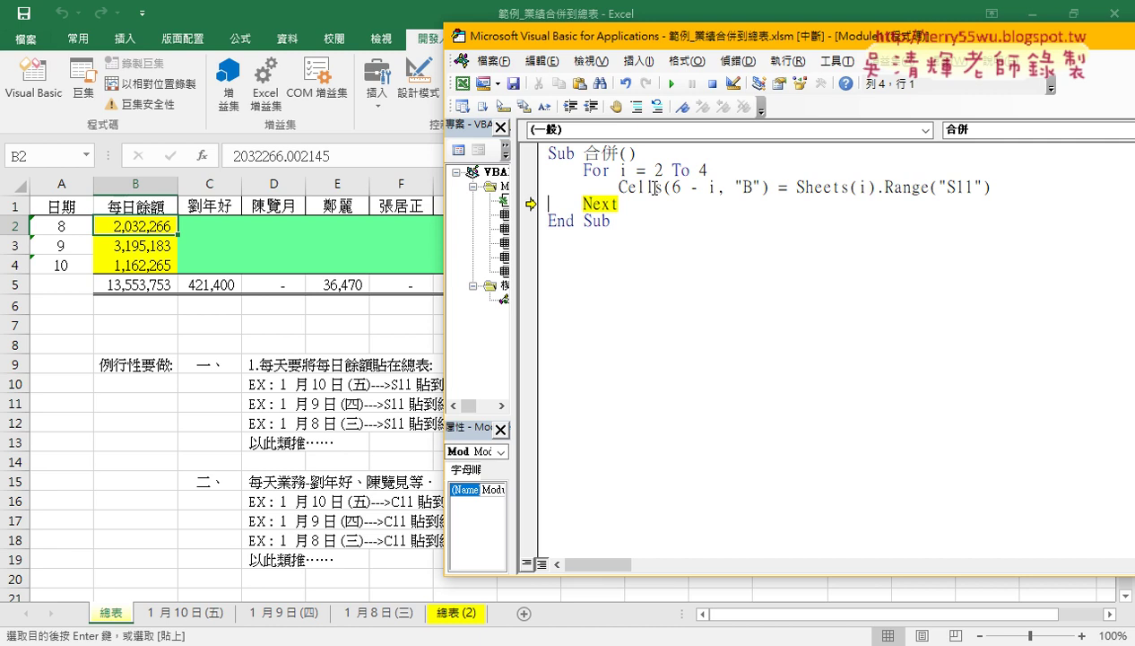
Check the S11 totals on the 1月10日, 1月9日 and 1月8日 sheets against 總表
click(173, 615)
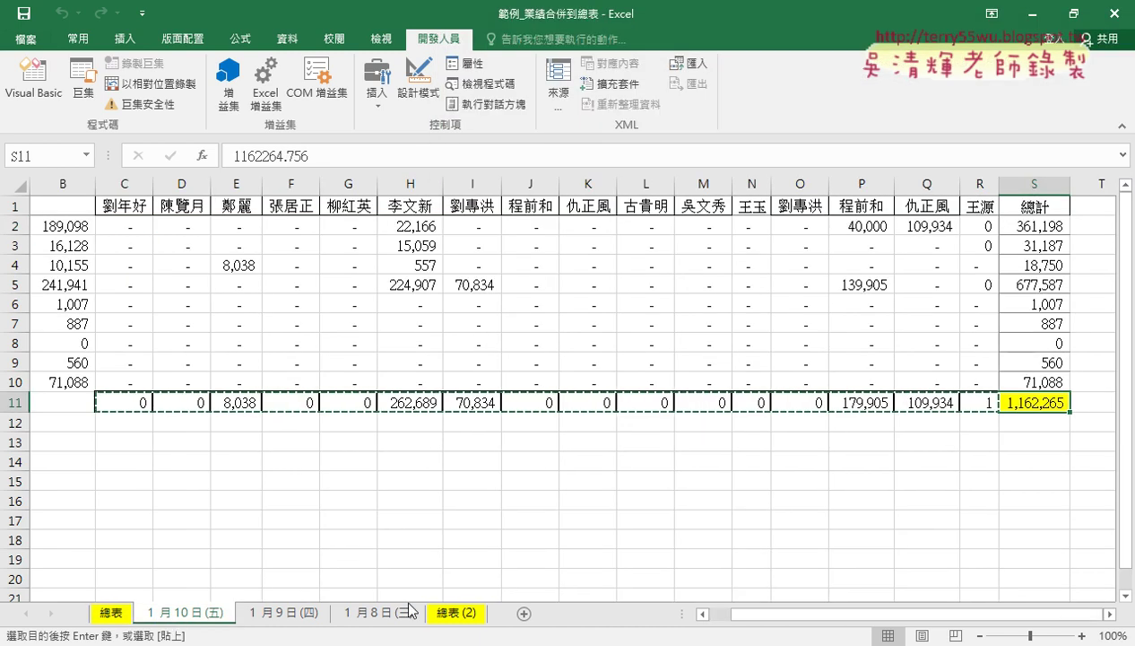
click(280, 617)
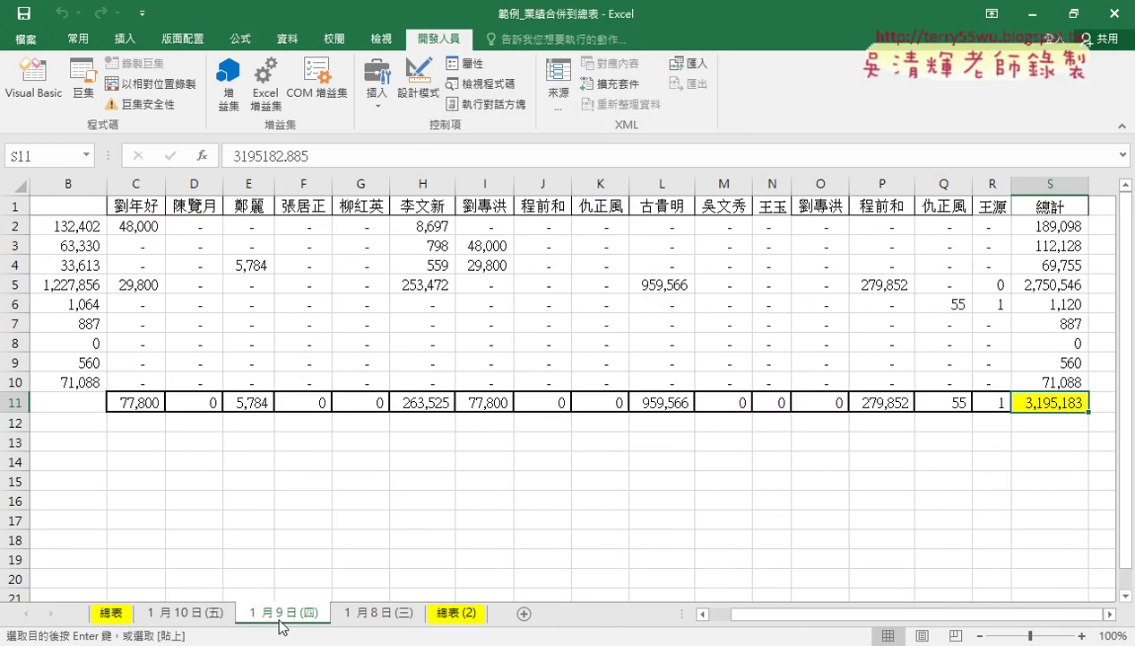
click(367, 617)
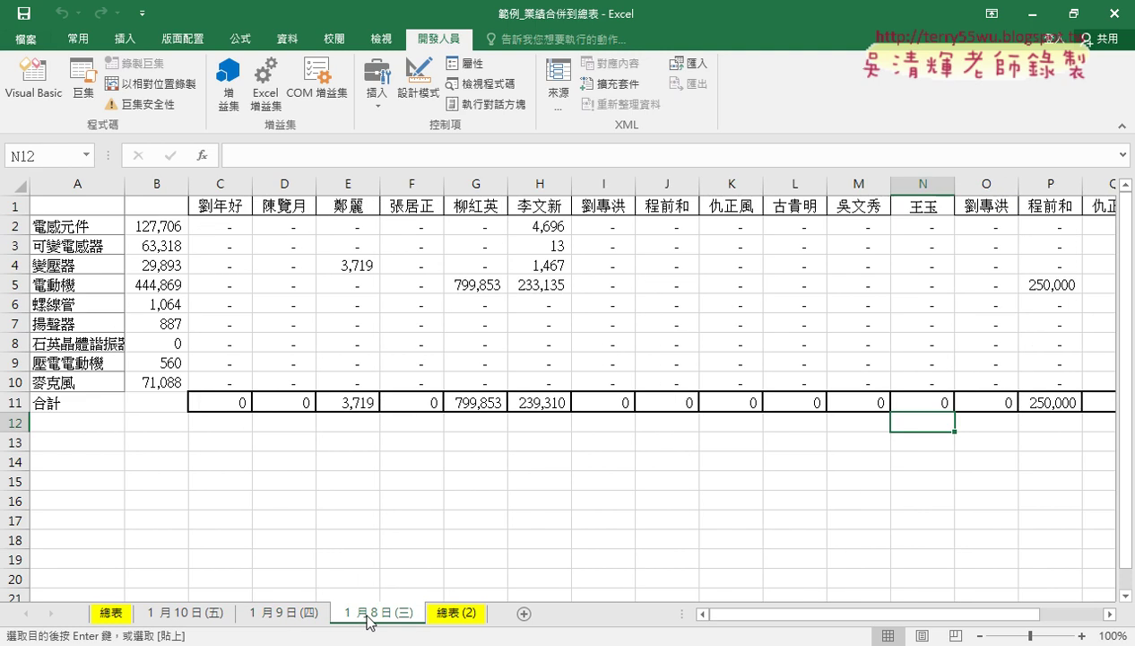
drag(824, 613, 886, 613)
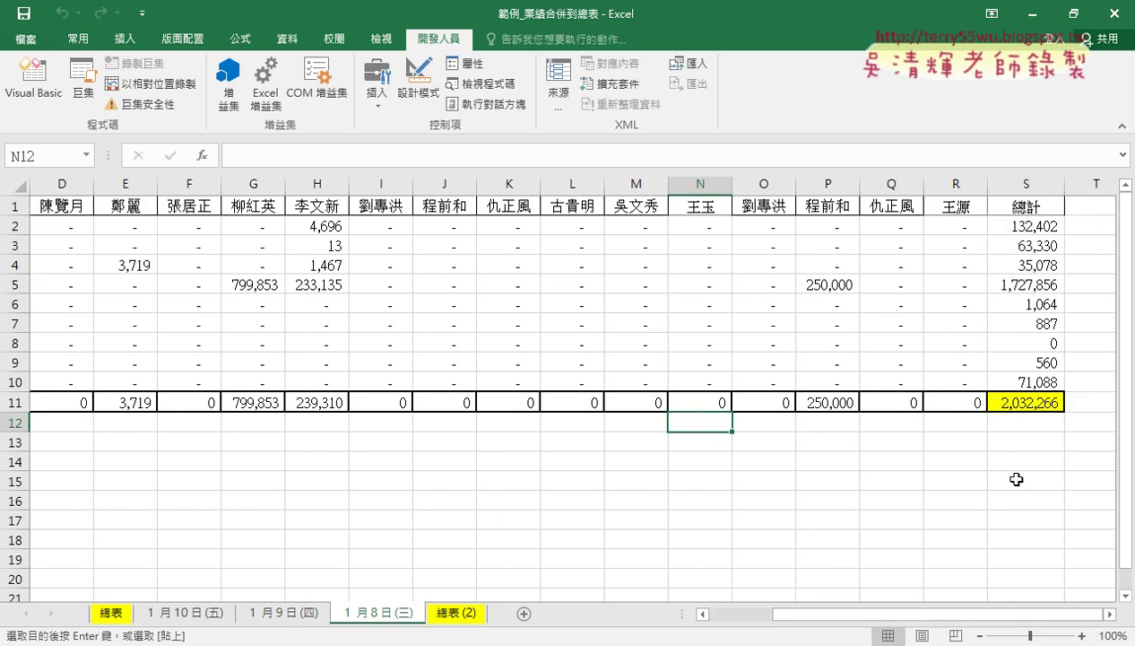
click(119, 616)
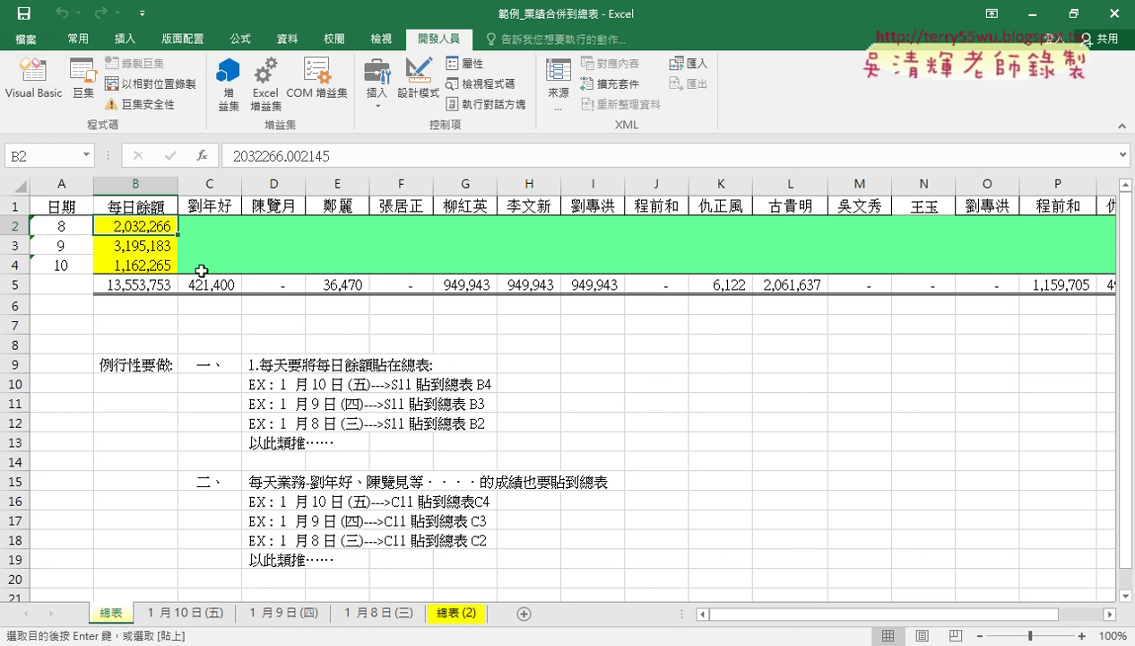
drag(202, 271, 463, 262)
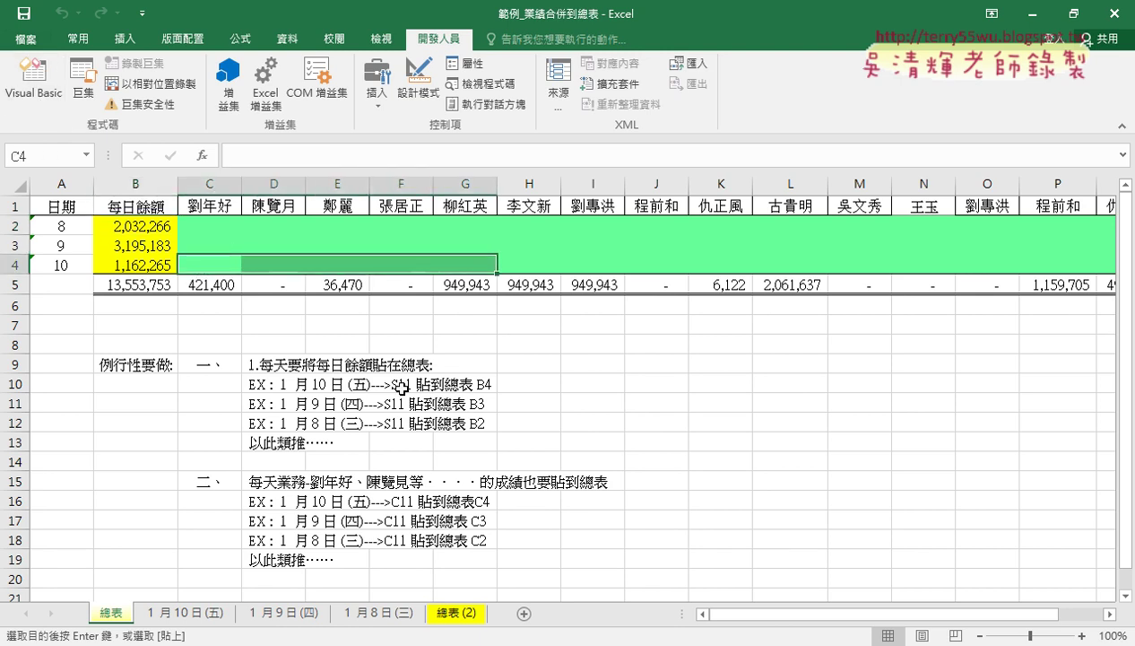
Copy the C11:R11 figures from the 1月10日(五) sheet
click(189, 613)
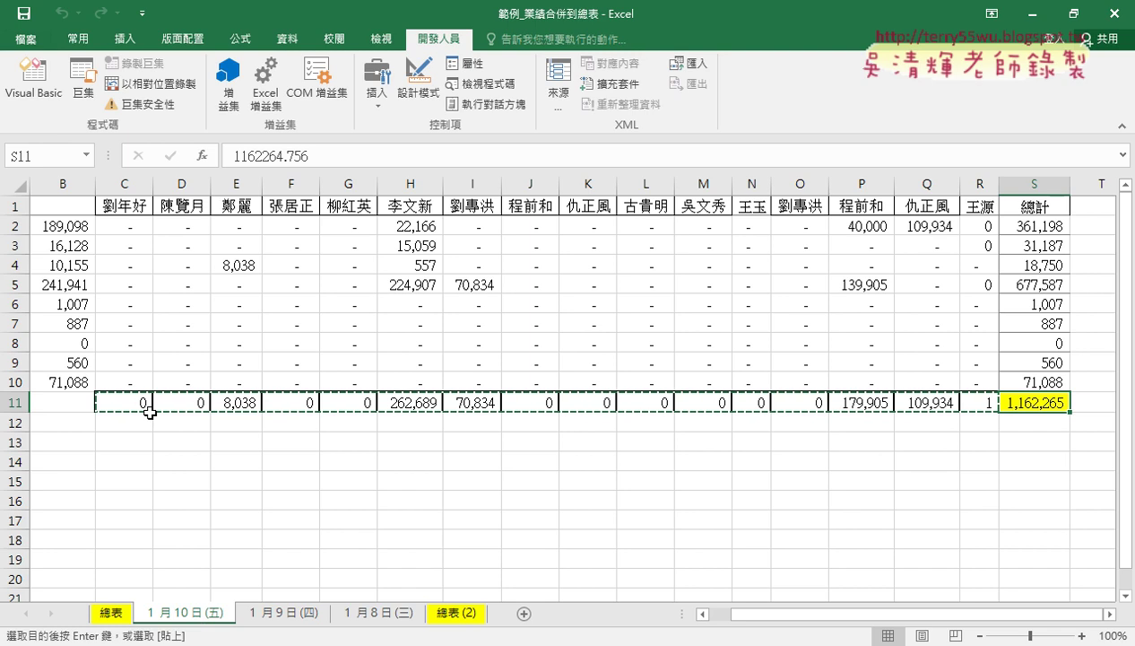
click(117, 401)
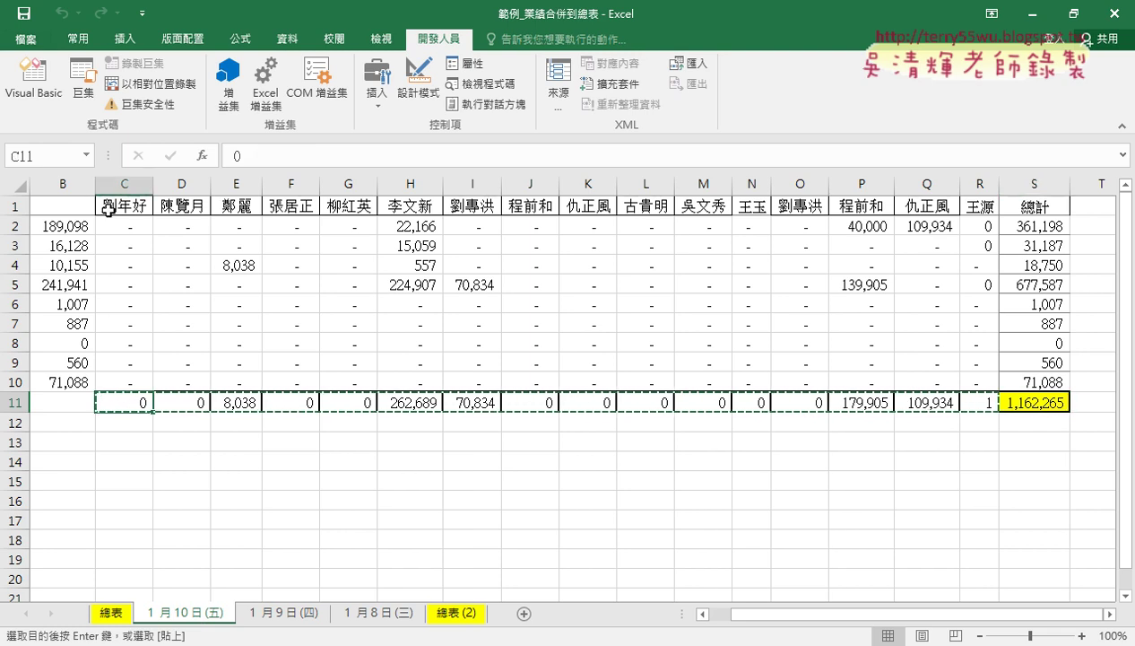
mouse_move(126, 394)
mouse_down()
mouse_move(1009, 392)
mouse_move(986, 399)
mouse_up()
key(ctrl+c)
right_click(422, 405)
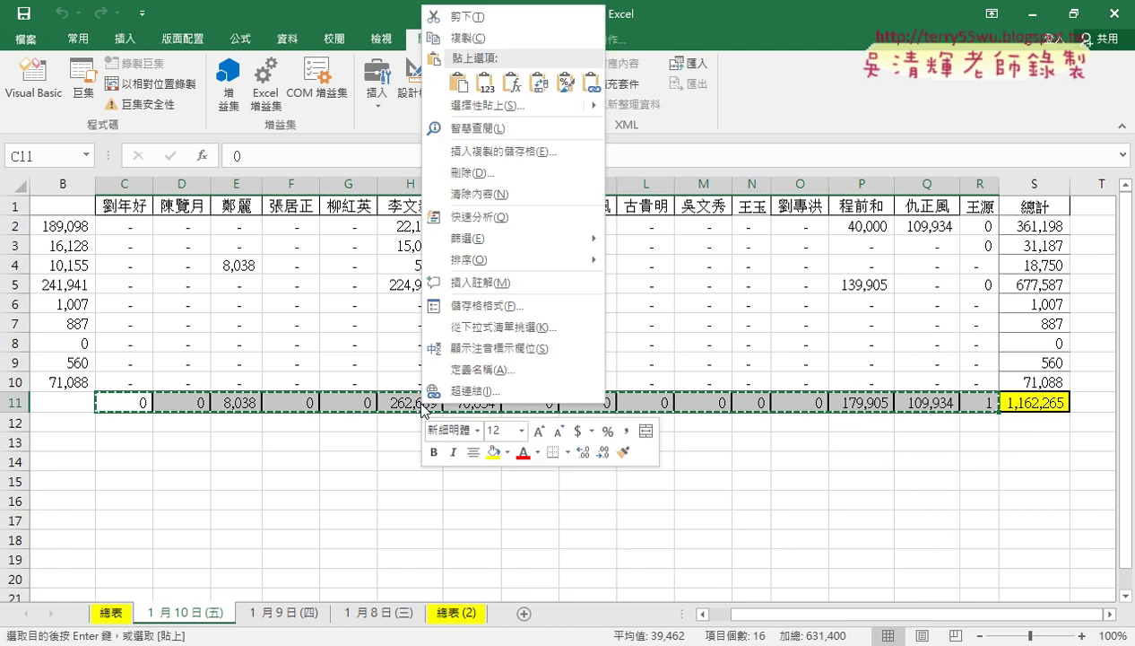
click(461, 38)
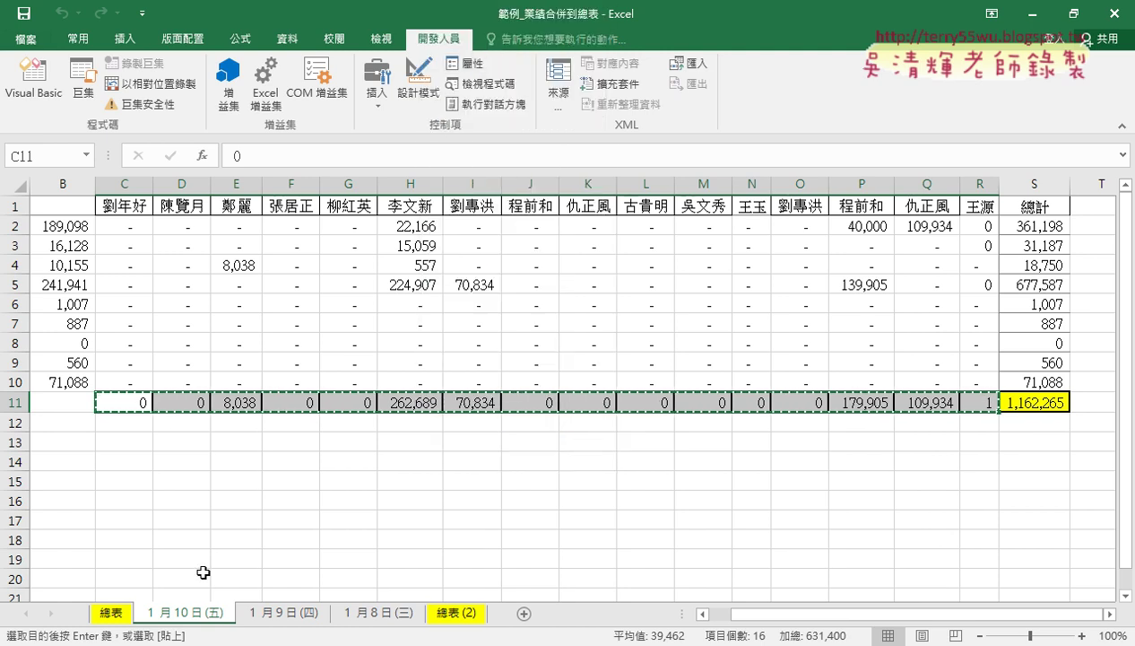
Test-paste the figures at 總表!C4, undo it, and bring up the 合併 macro code
click(110, 612)
click(193, 260)
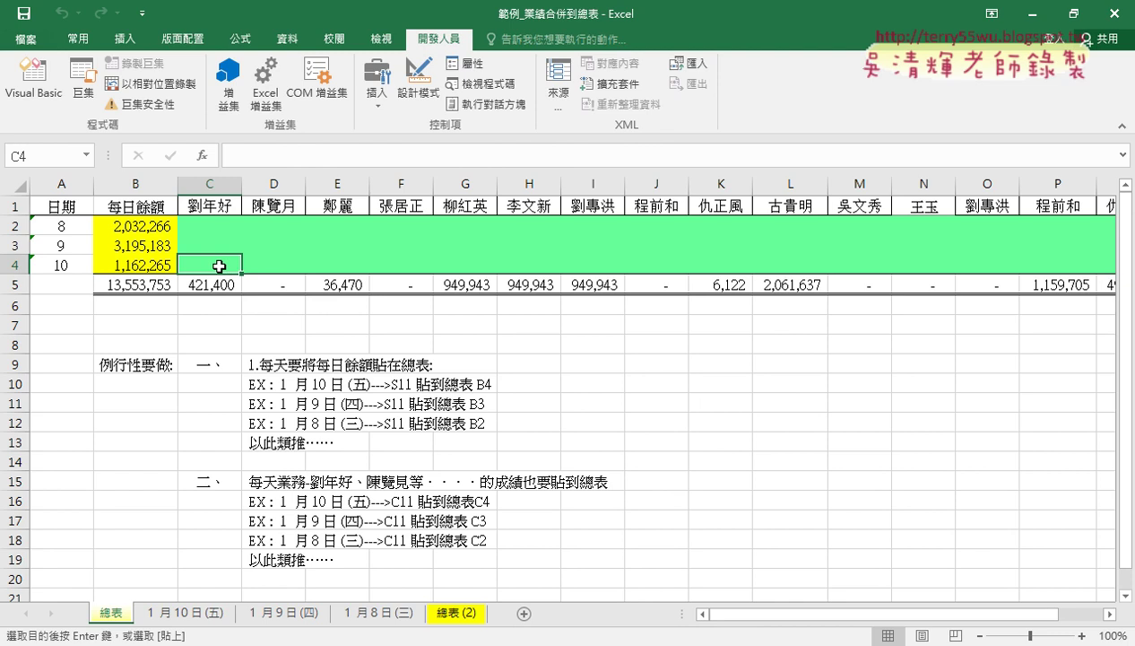
key(ctrl+v)
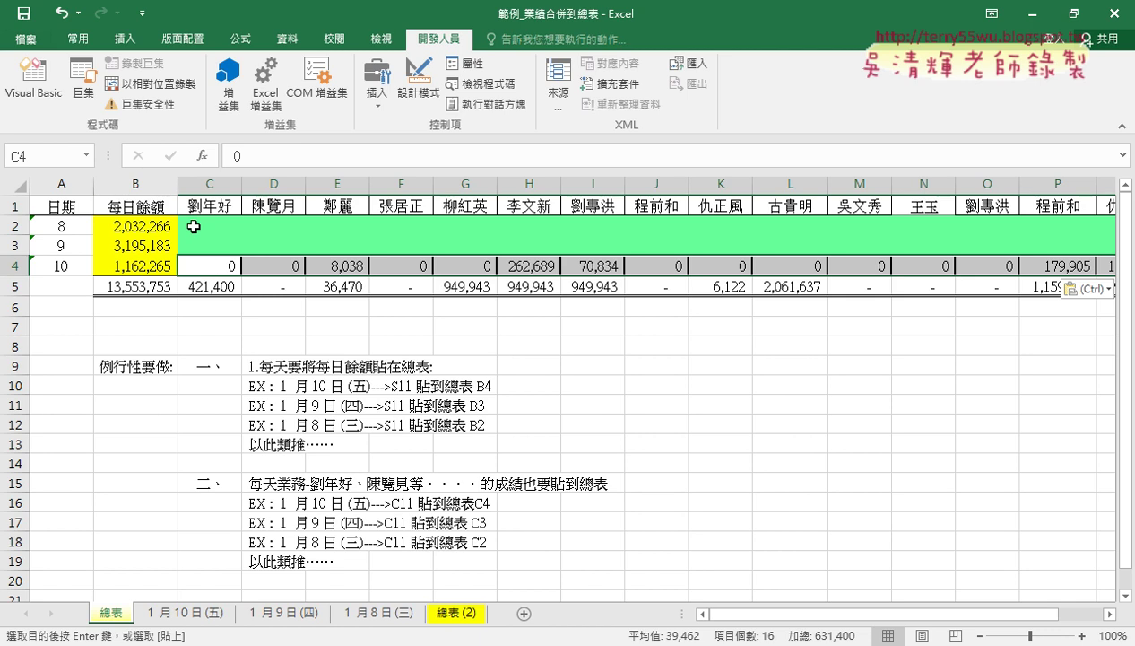
key(ctrl+z)
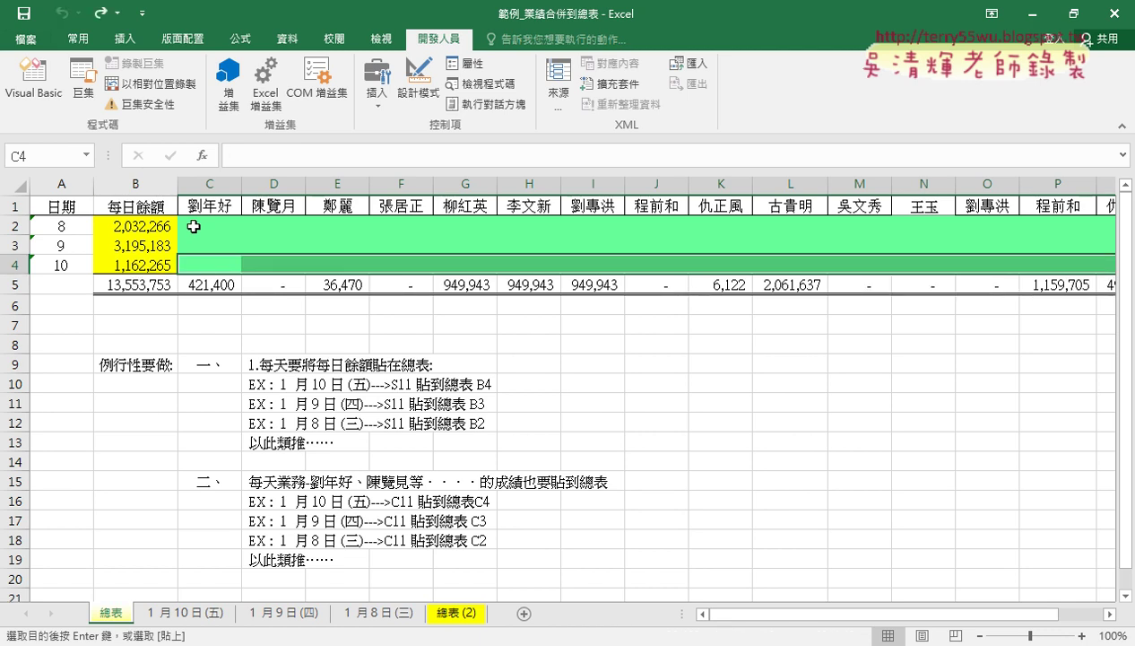
click(33, 77)
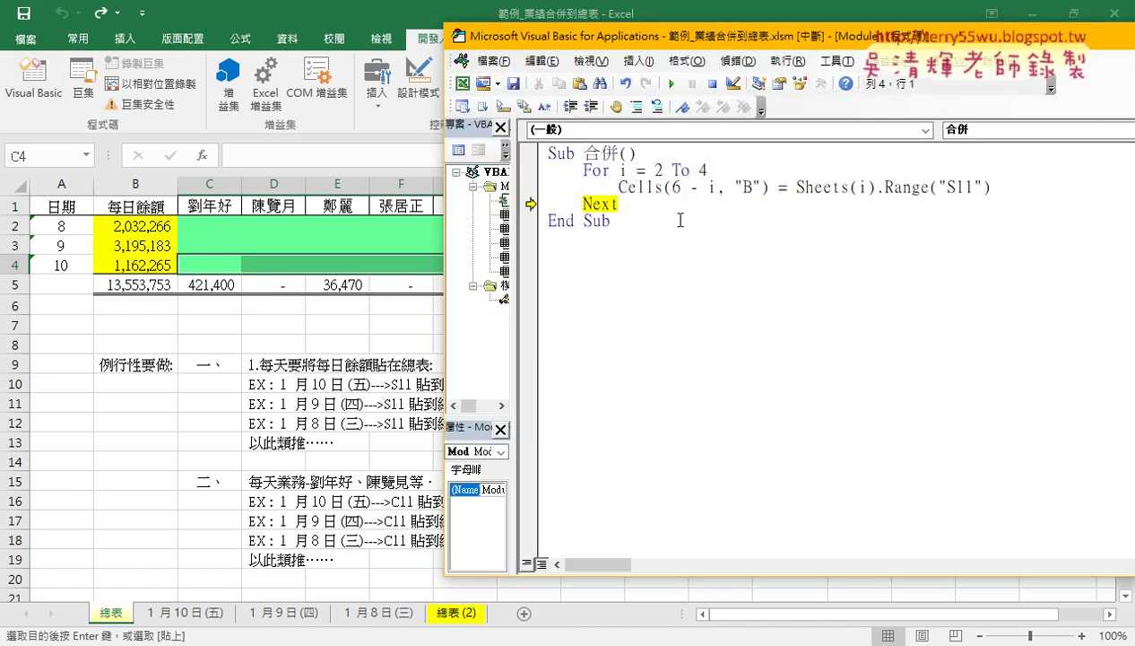
Reset the paused macro and add a blank line after the S11 line in the loop
click(712, 84)
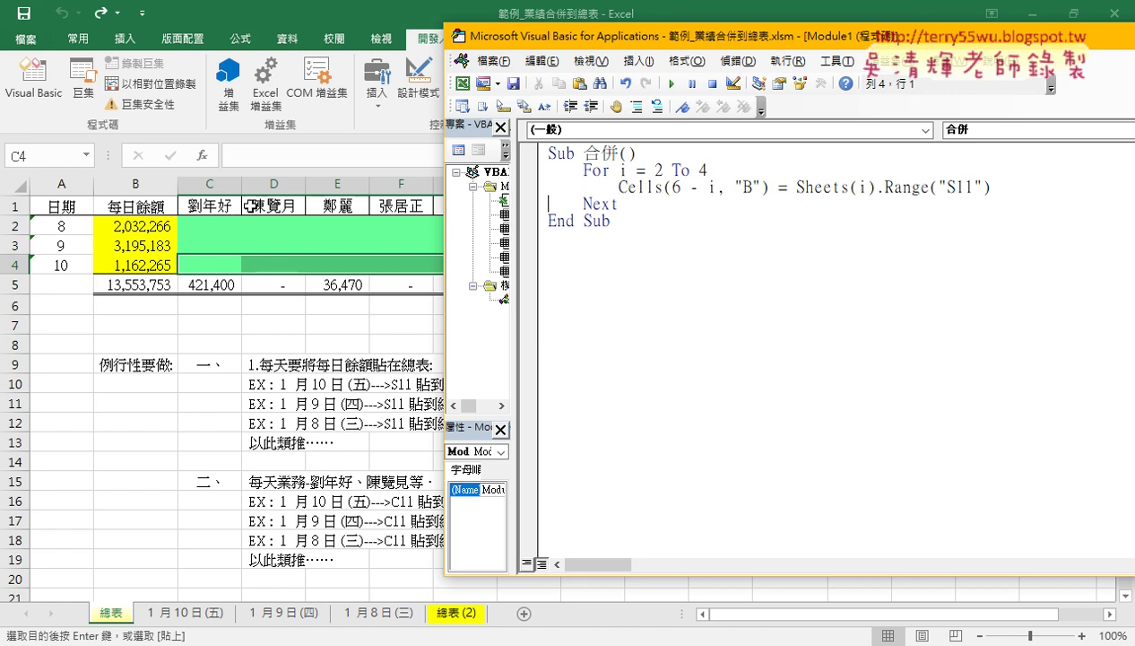
click(987, 187)
key(Return)
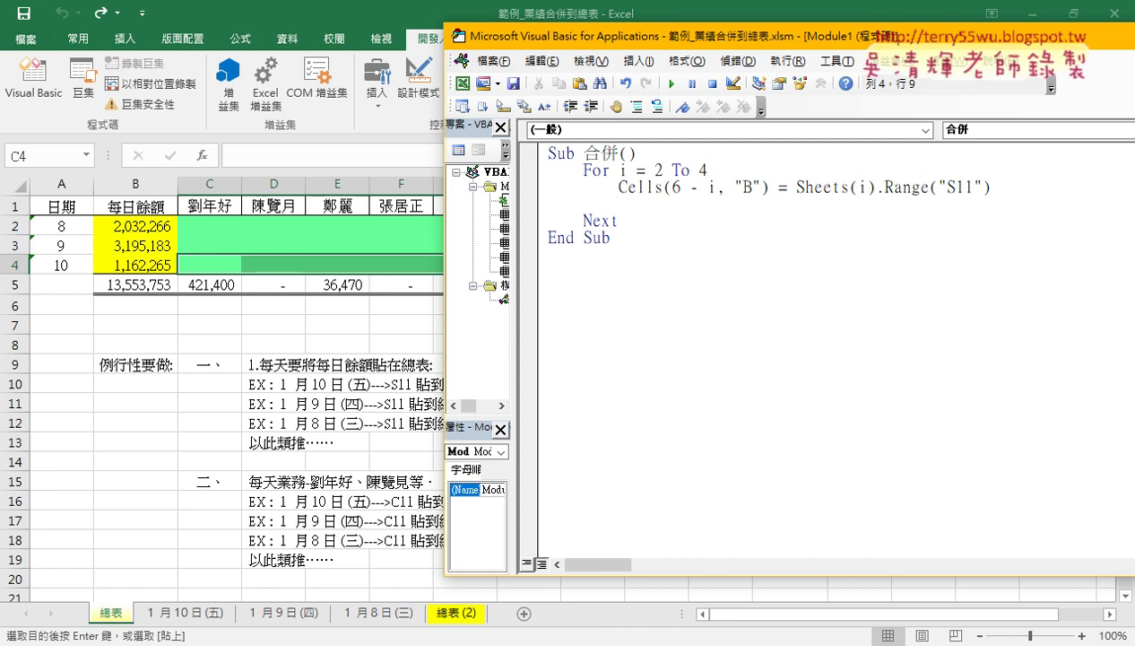
Check the C11:R11 source range and the 總表 C4 paste start, then return to the code
click(168, 613)
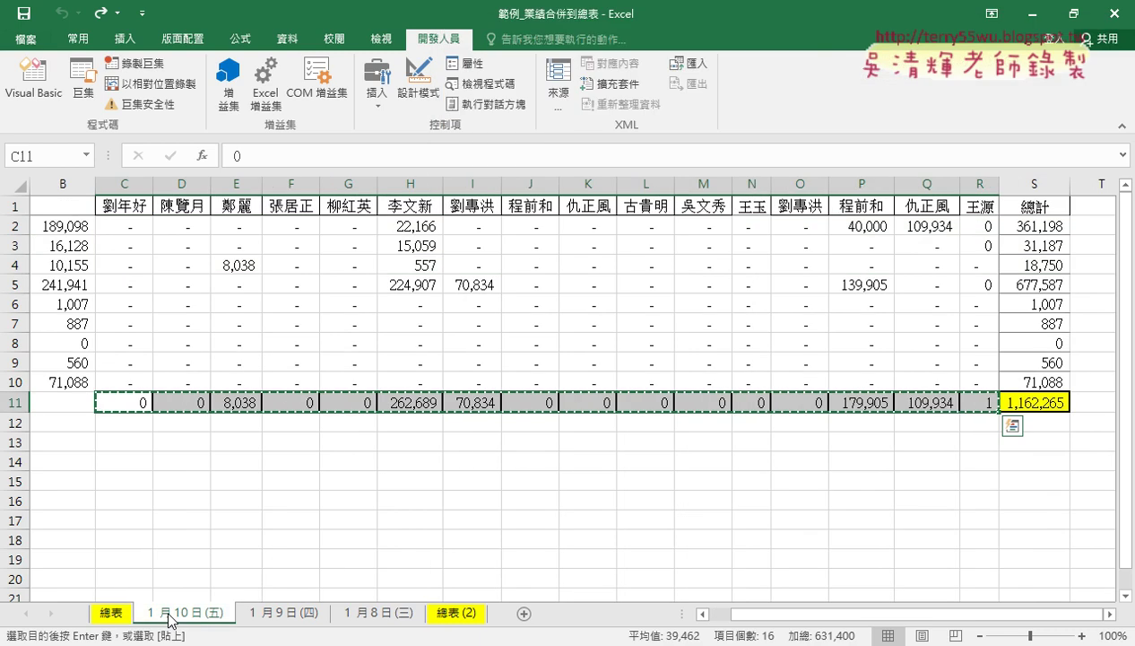
drag(116, 404, 977, 394)
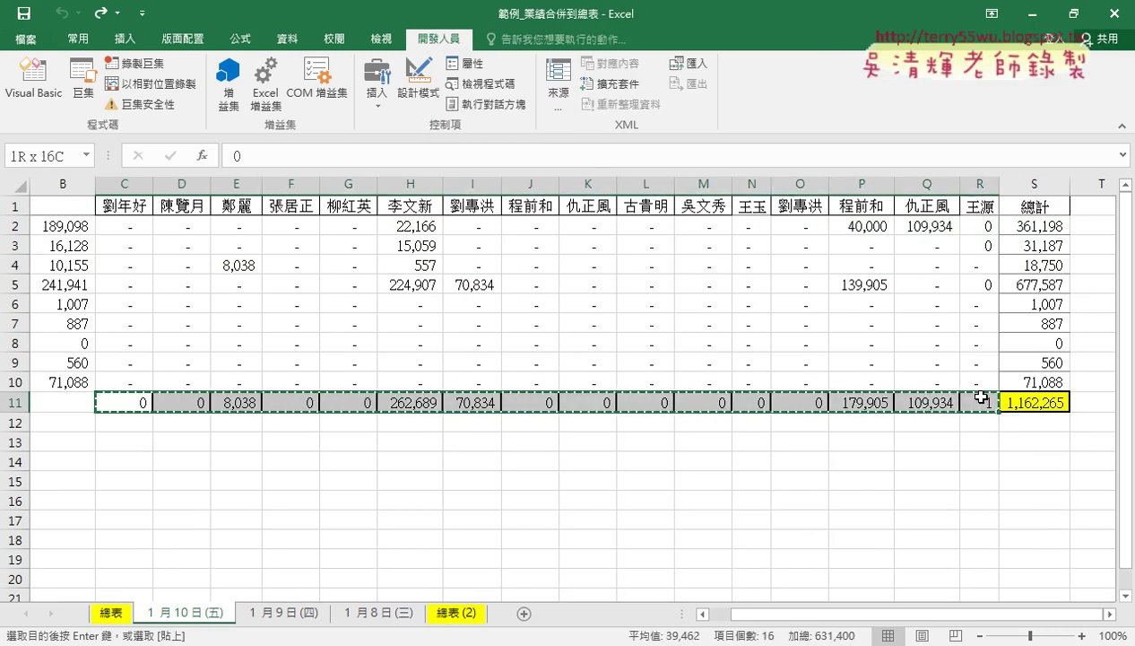
click(125, 613)
click(197, 267)
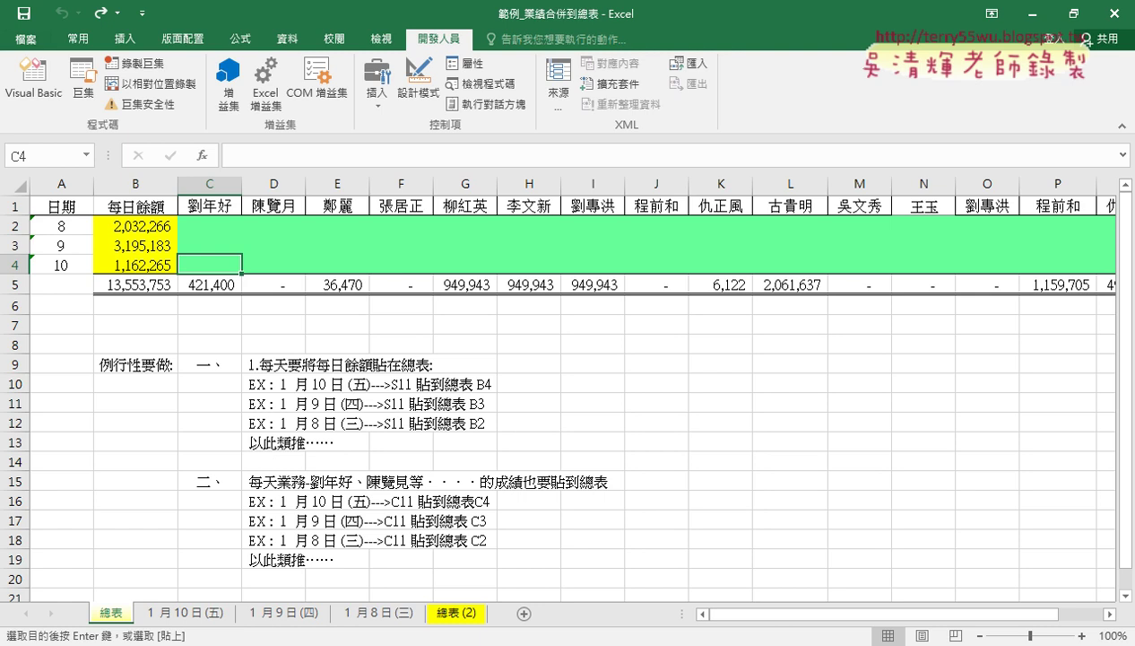
click(420, 570)
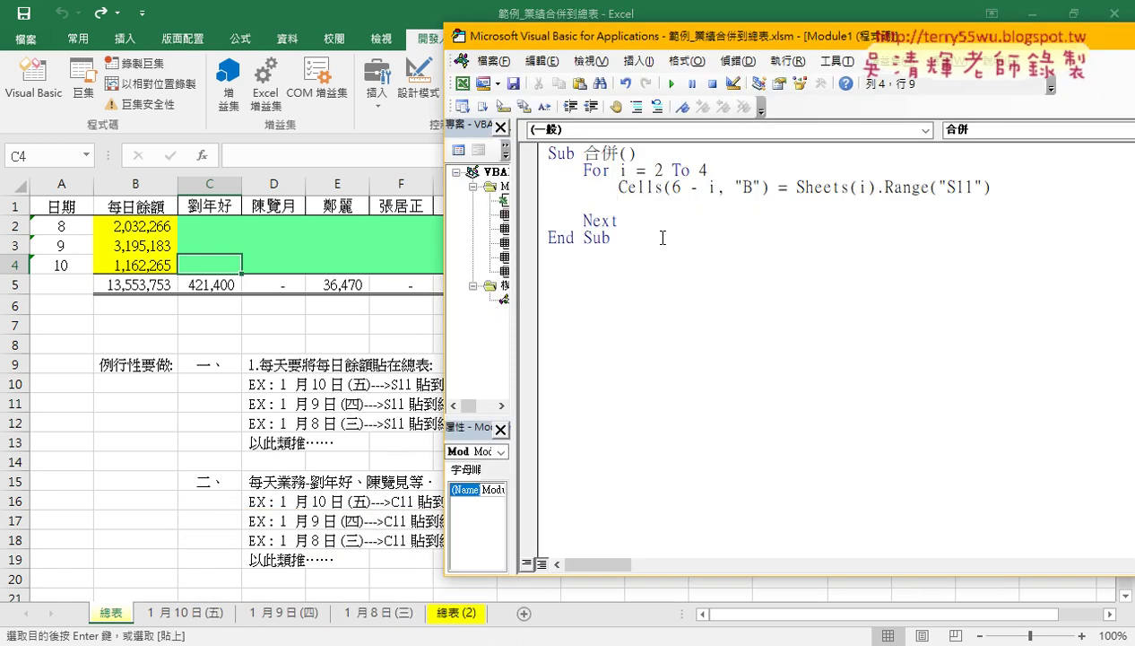
Enter the line Sheets(i).Range("C11:R11").Copy Cells(4,"C") in the loop
text(s)
text(hh)
key(BackSpace)
text(e)
text(et)
text(s(i)
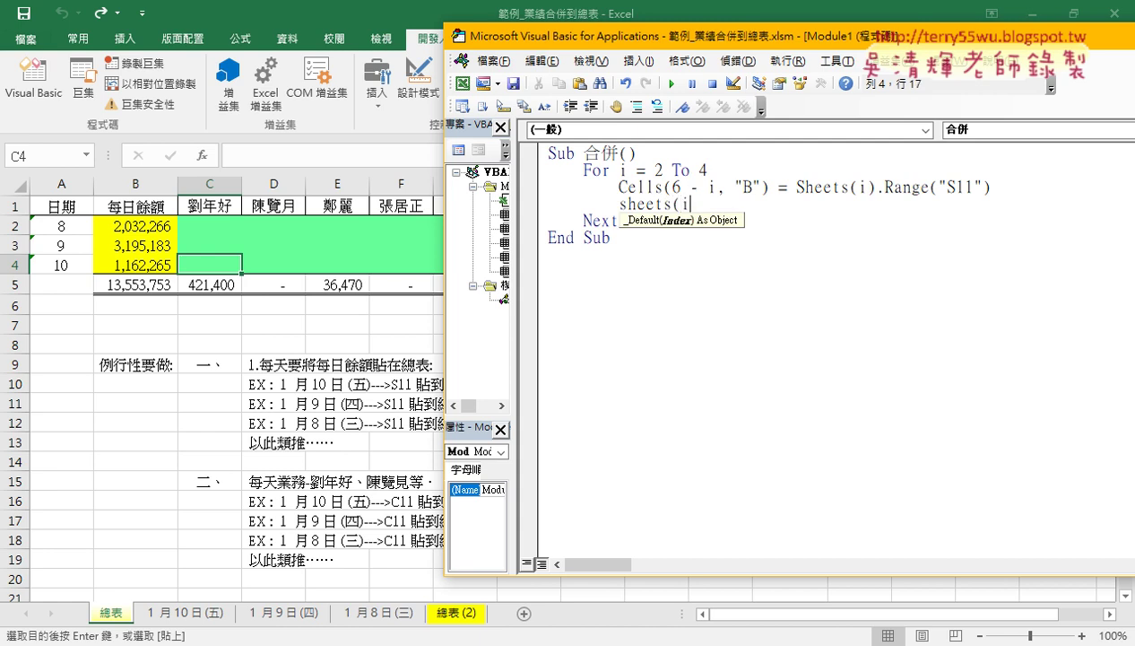
text().)
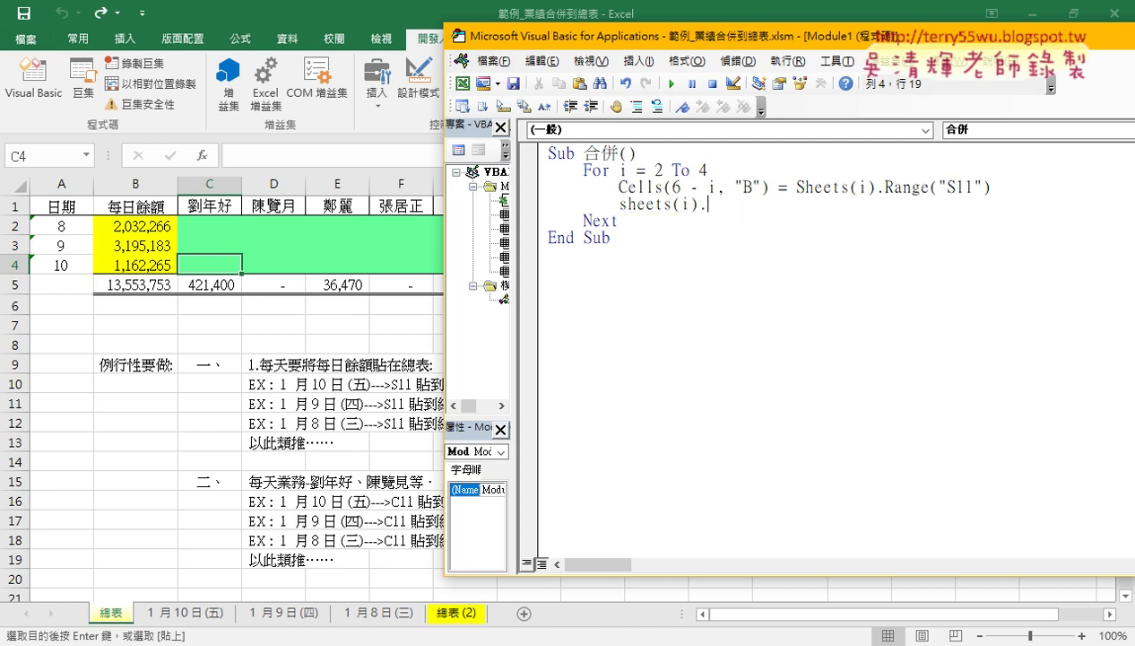
text(ran)
text(ge()
text("C11)
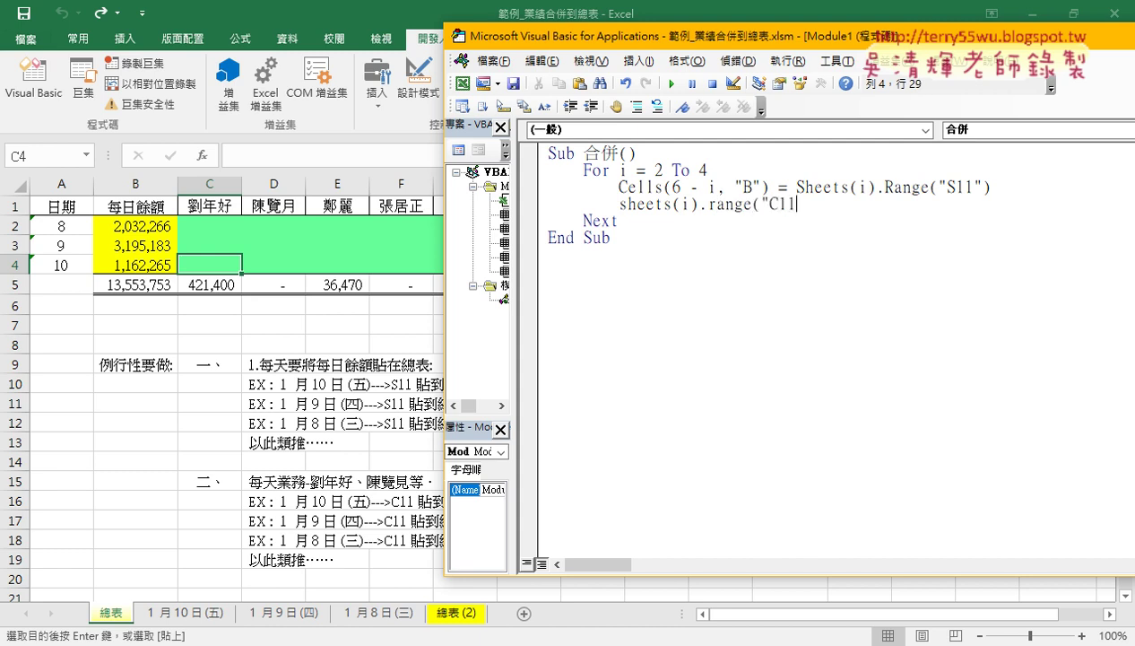
text(:)
text(R11")
text().)
text(c)
text(opy)
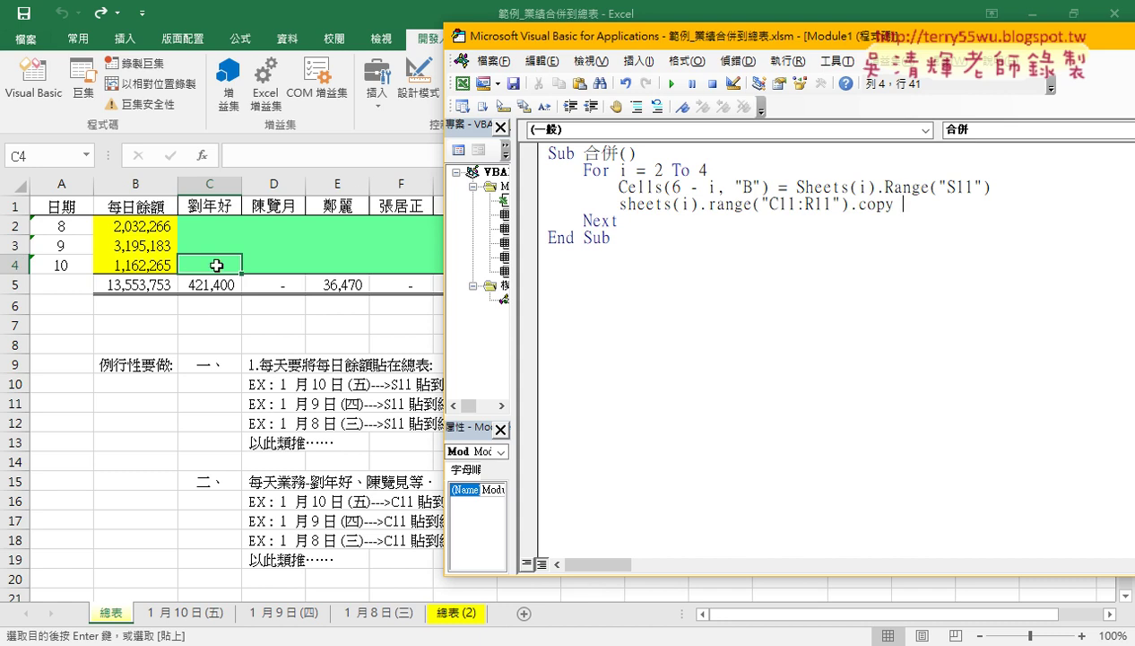
text( cel)
text(ls()
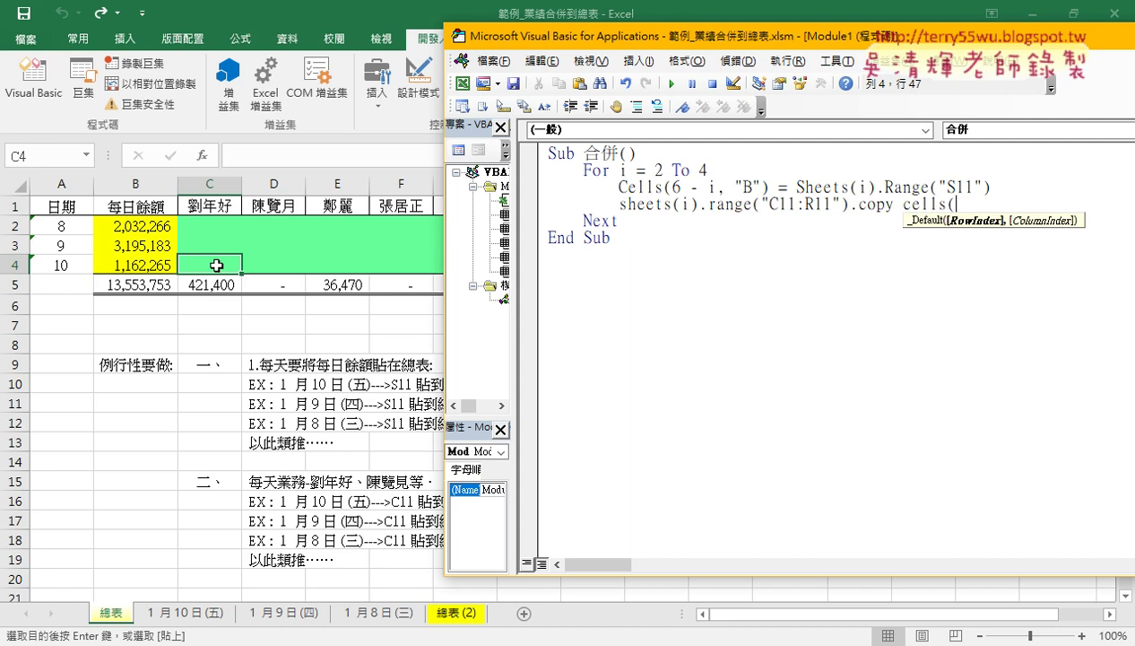
text(4)
text(,)
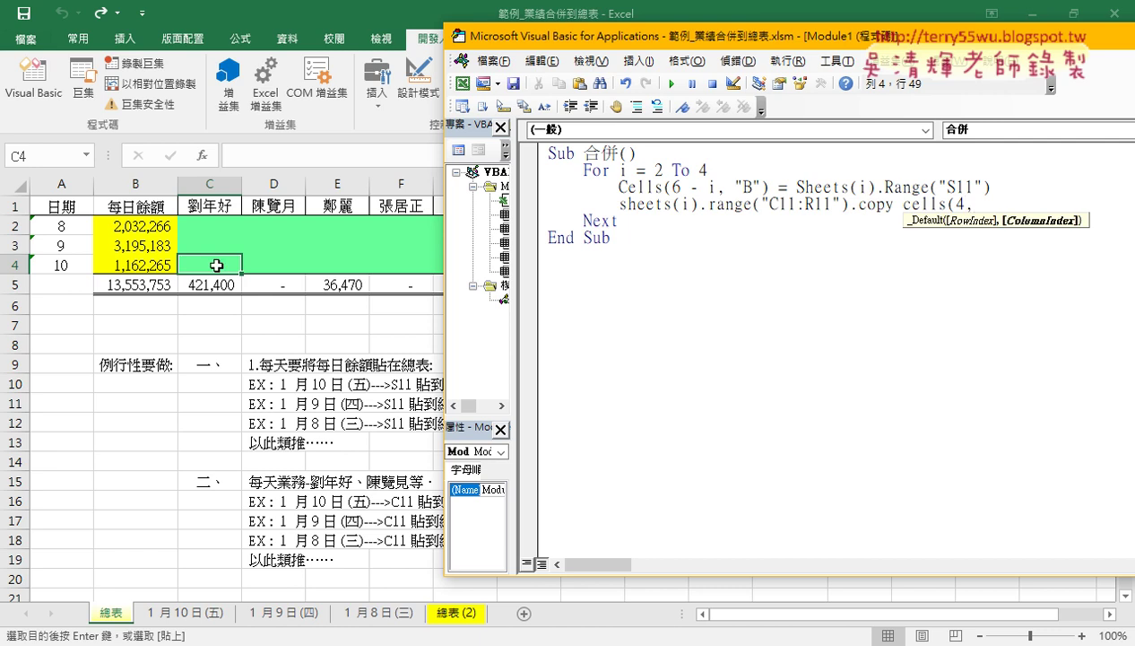
text("C)
text("))
key(Down)
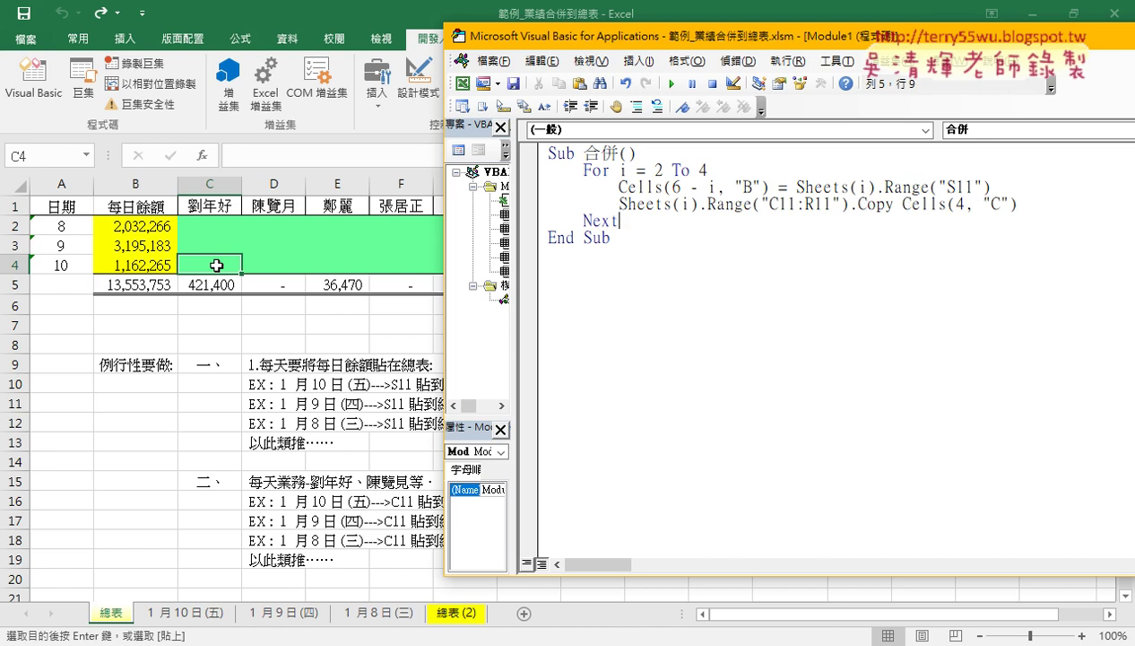
Change the copy destination from Cells(4, "C") to Cells(6 - i, "C")
click(618, 203)
drag(618, 203, 848, 204)
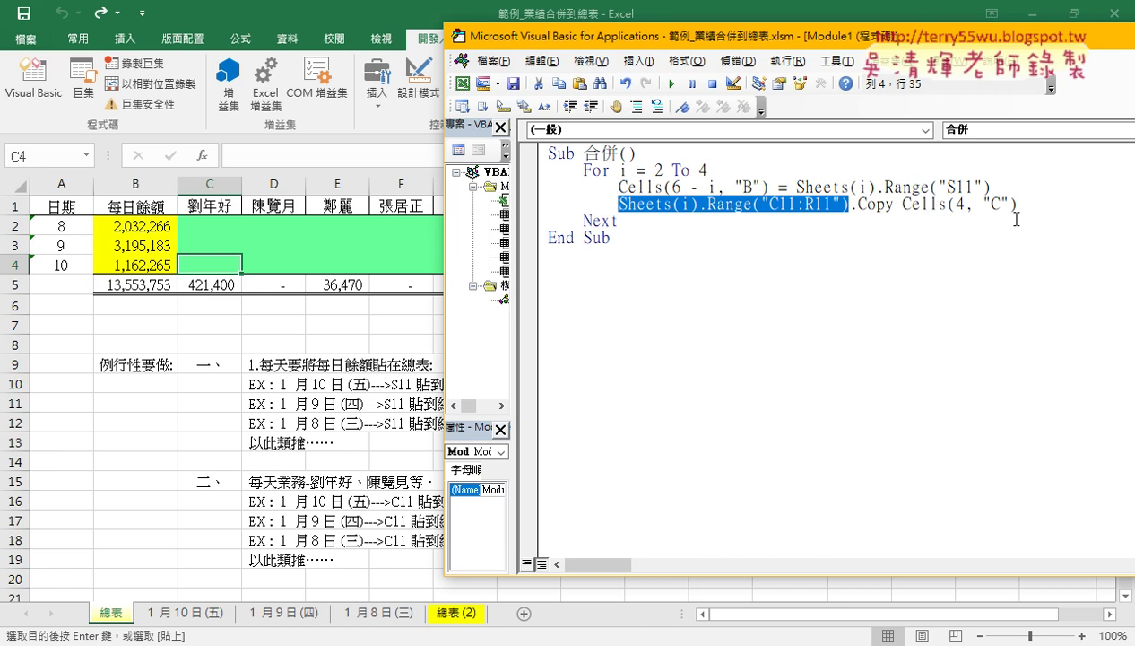
double_click(956, 204)
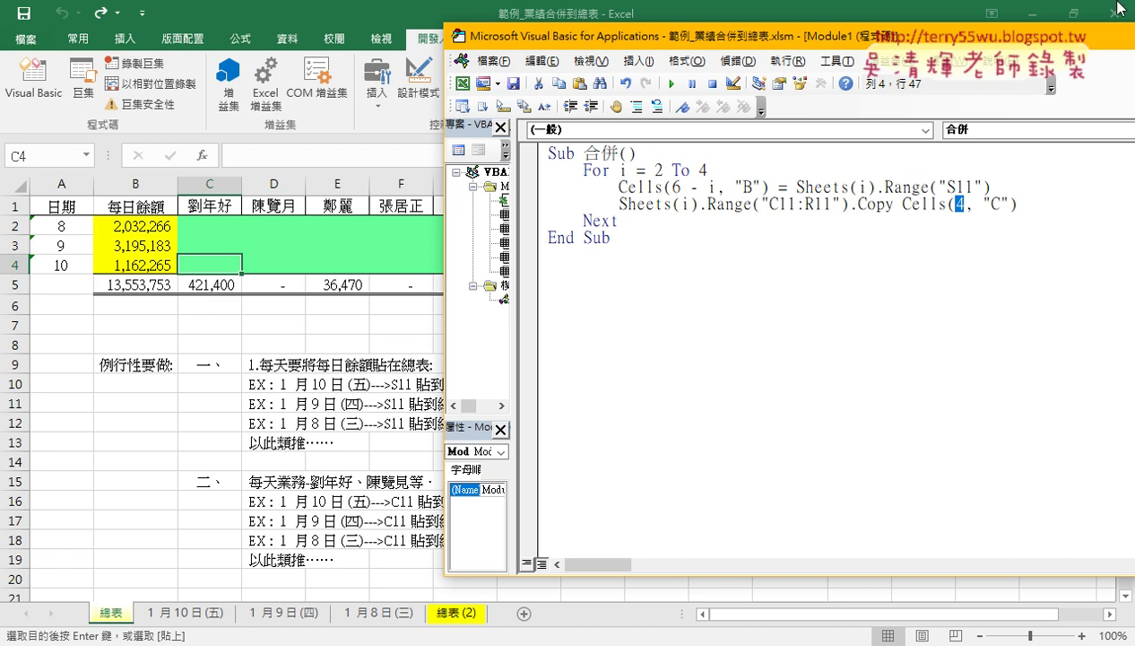
drag(715, 187, 682, 187)
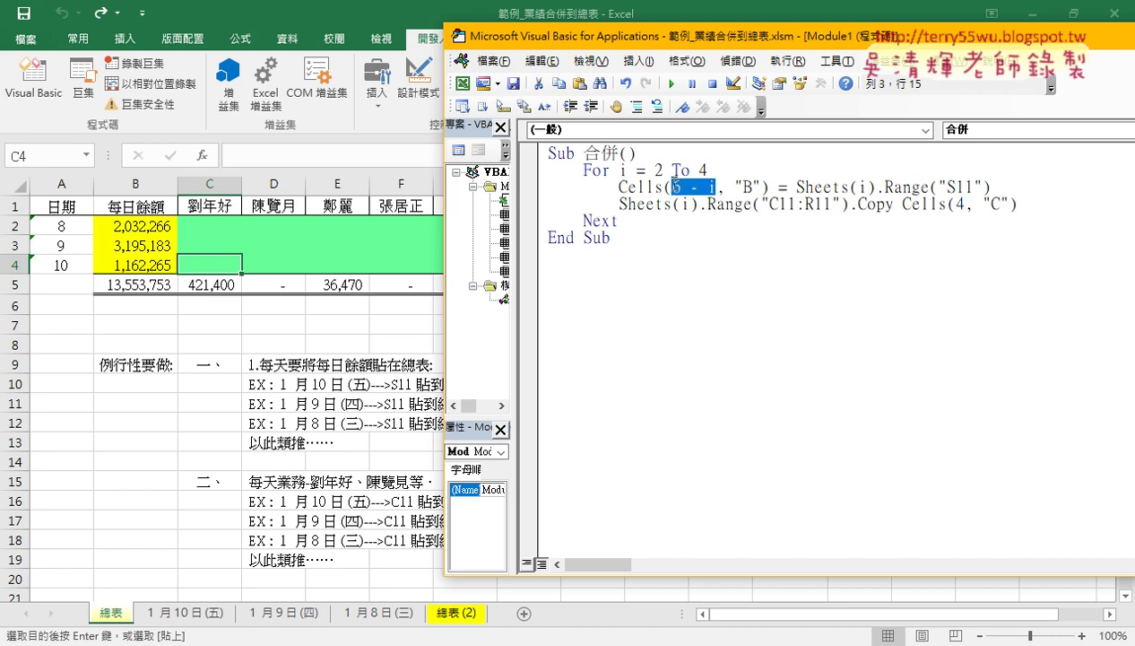
double_click(958, 204)
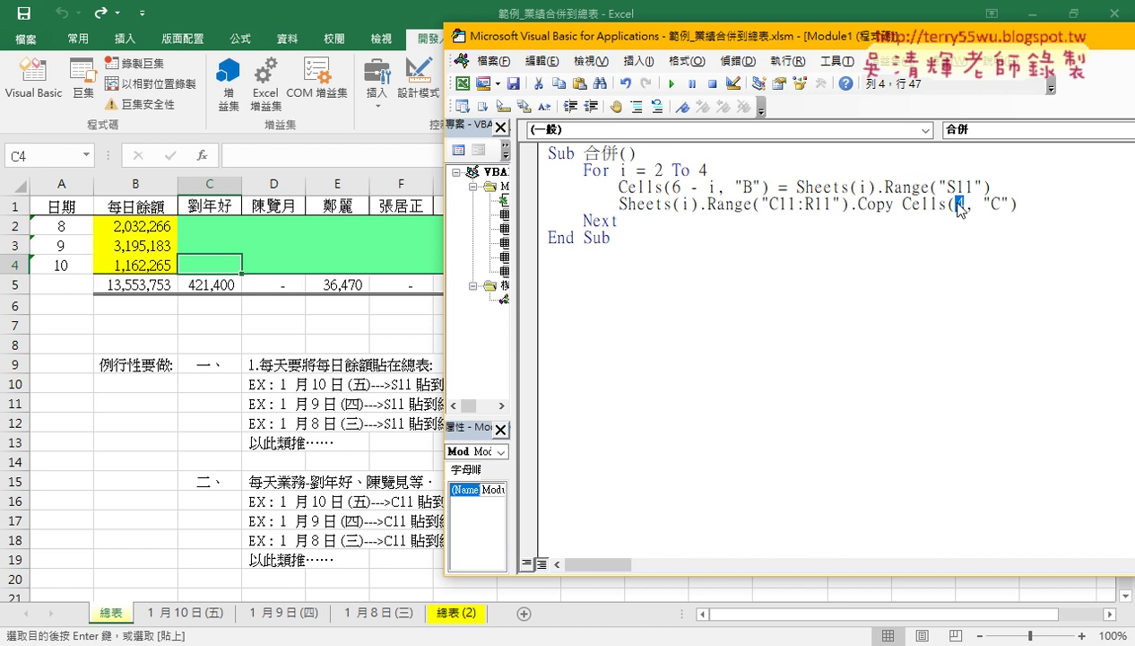
text(6 - )
text(i)
key(Down)
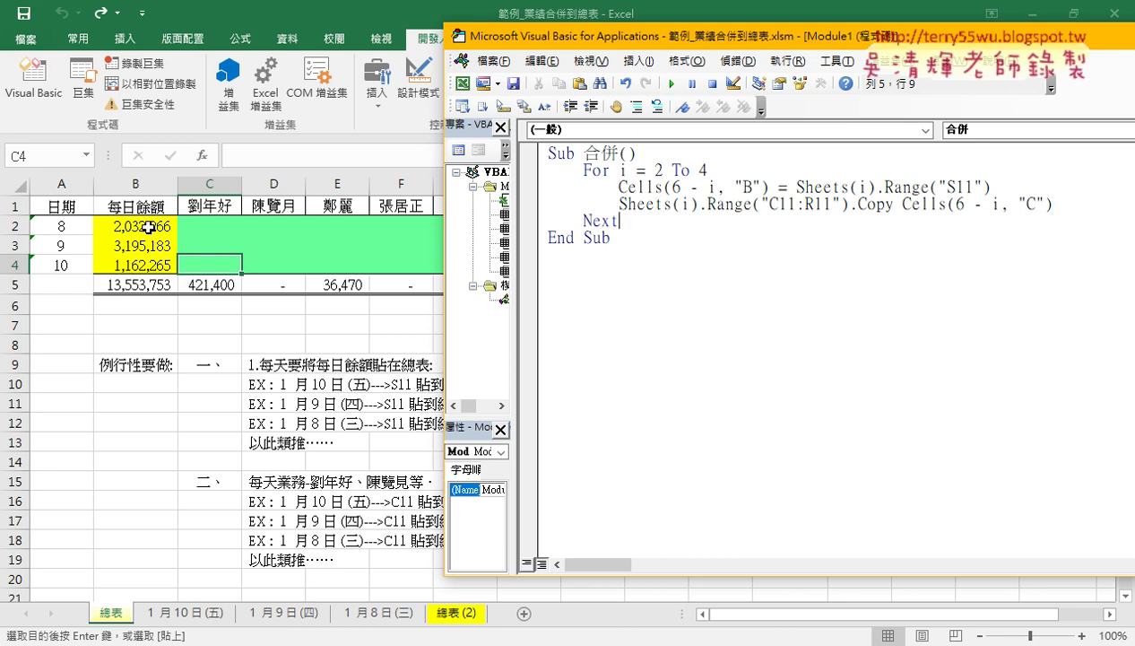
Clear B2:B4, switch to the 總表 (2) sheet, and open the VBA editor
drag(141, 227, 145, 257)
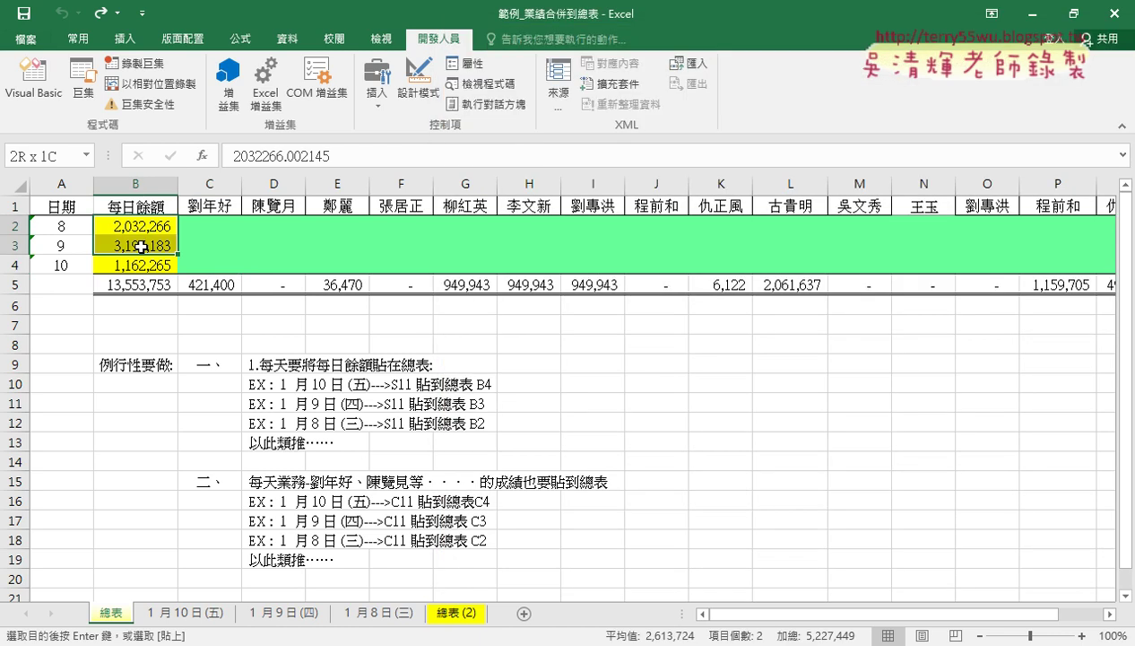
key(Delete)
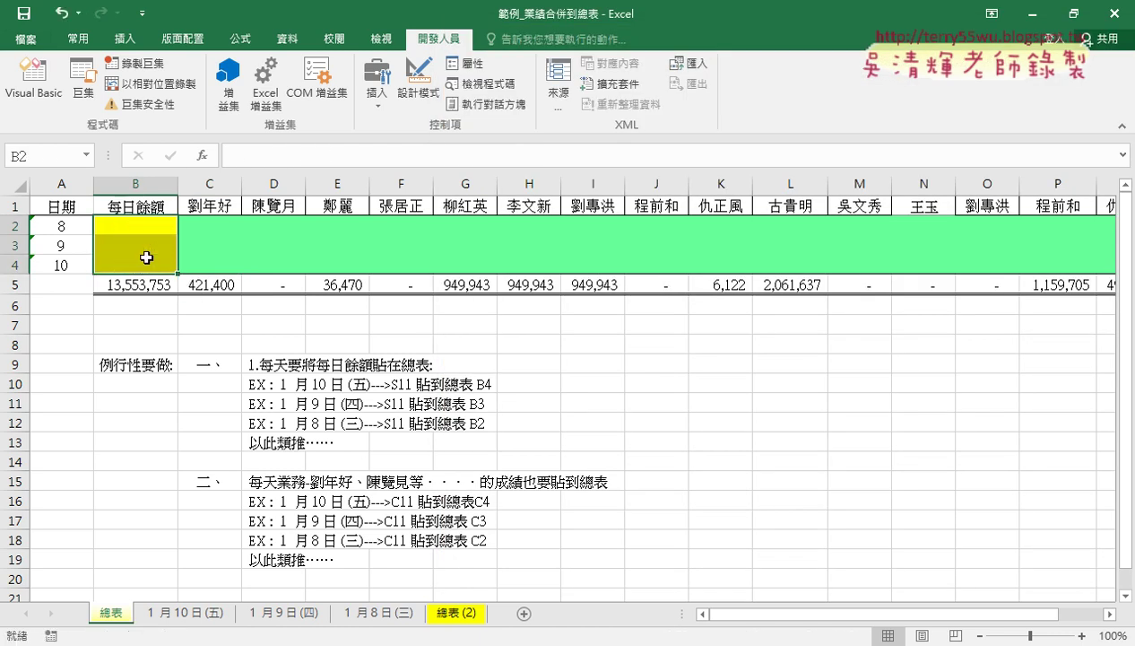
click(454, 613)
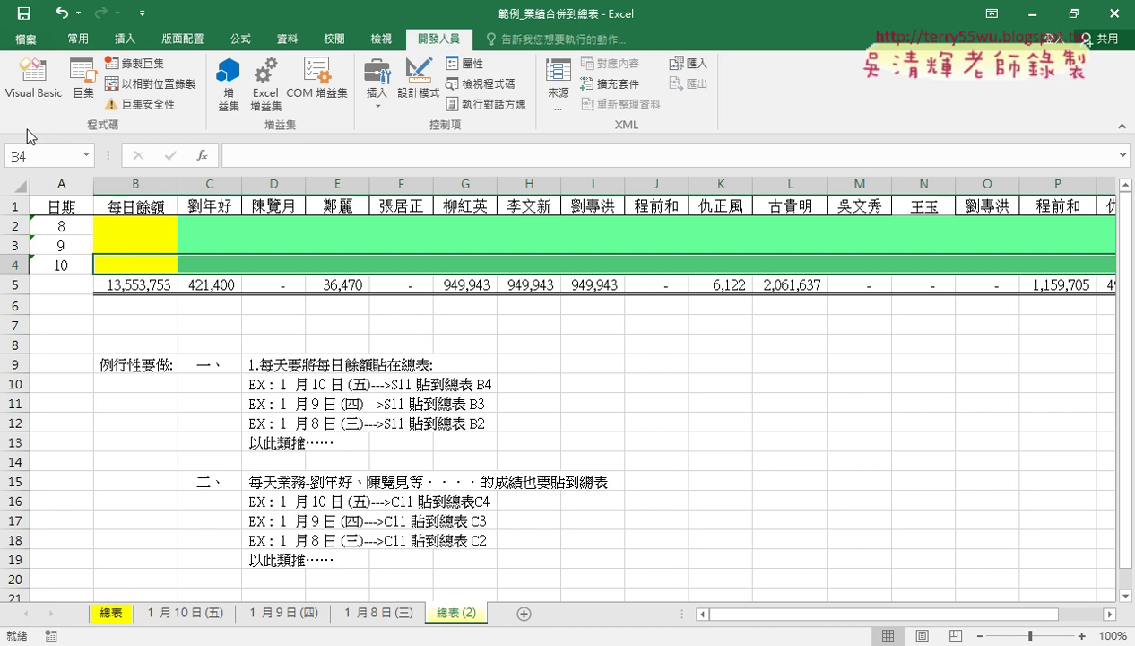
click(33, 79)
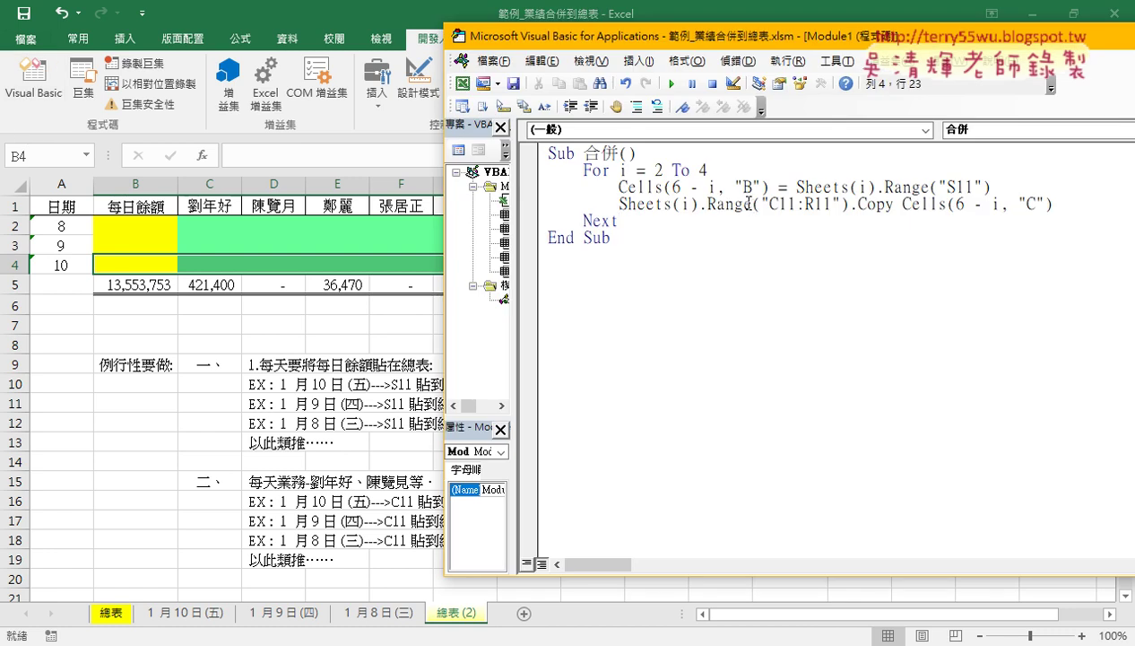
Step through 合併 with F8, filling rows 4, 3 and 2, then check the worksheet
key(F8)
key(F8)
key(F8)
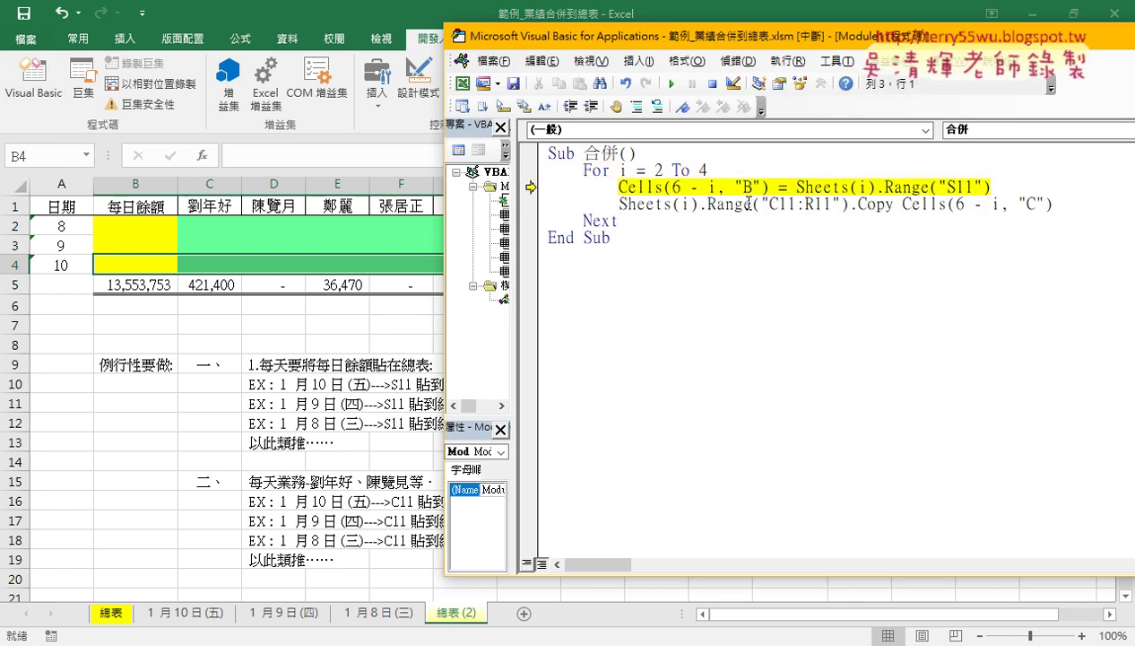
key(F8)
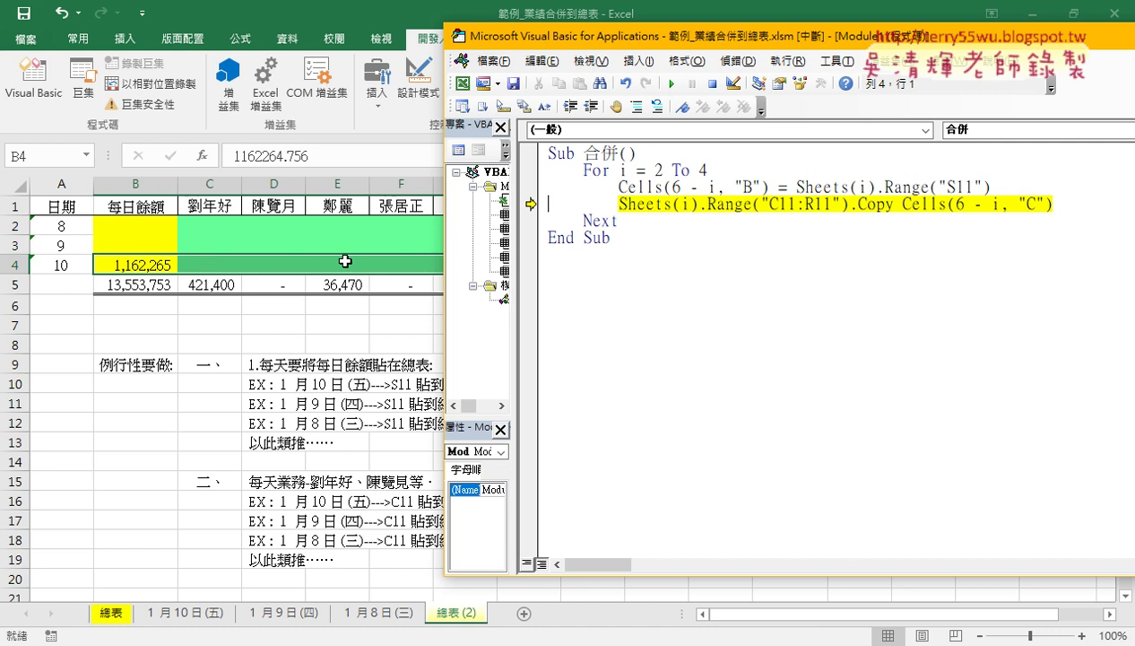
key(F8)
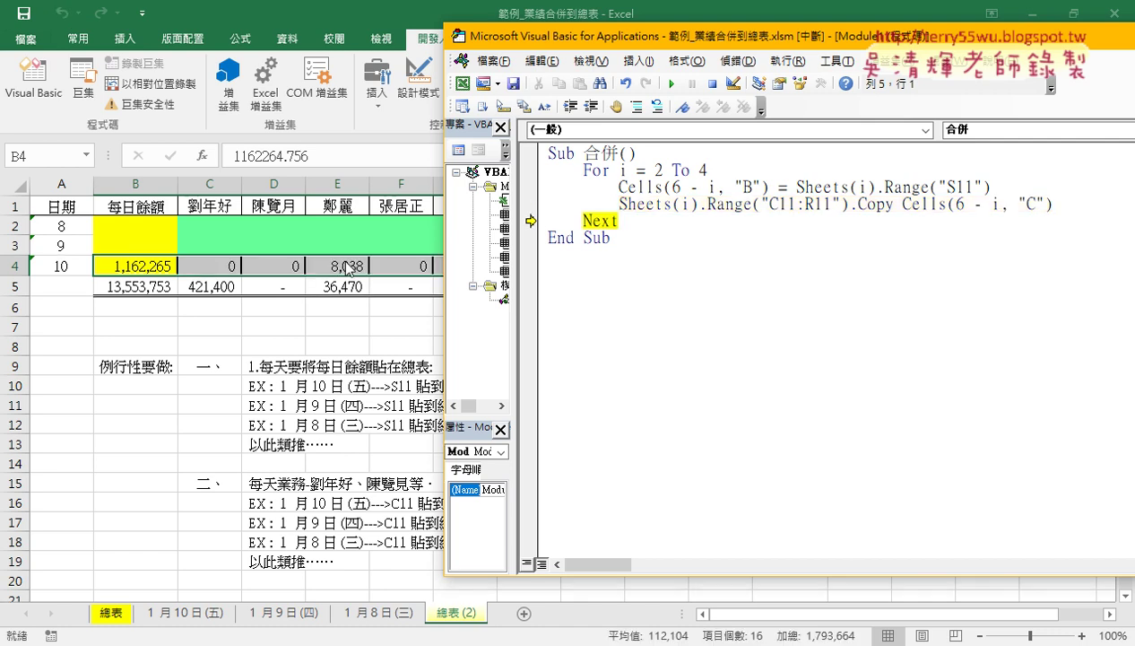
key(F8)
key(F8)
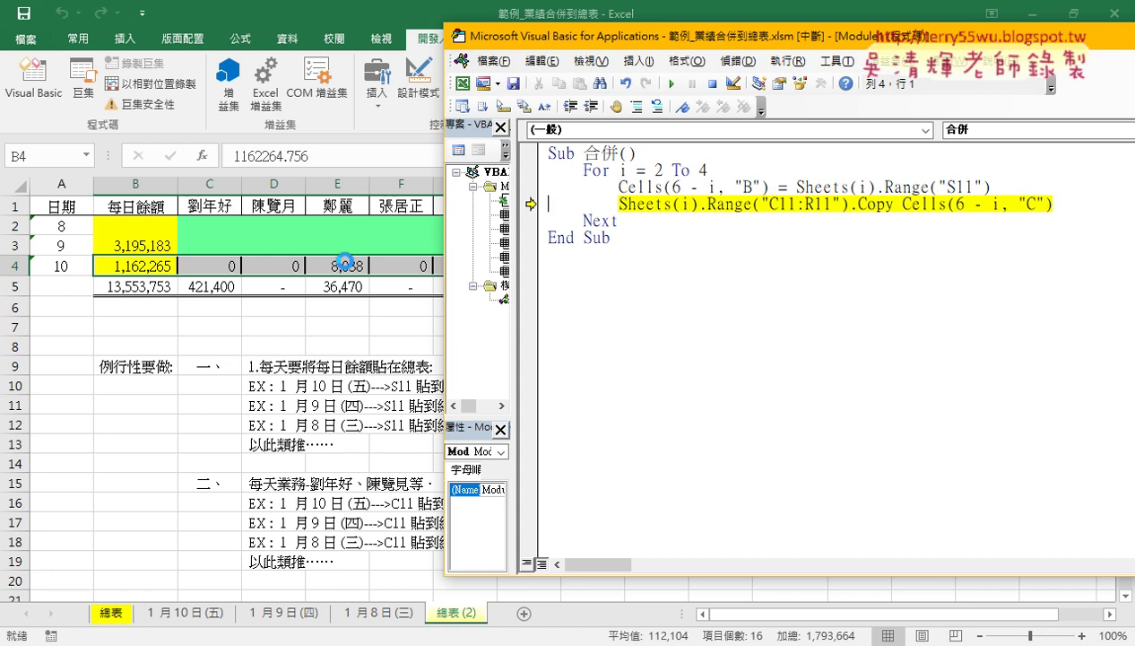
key(F8)
key(F8)
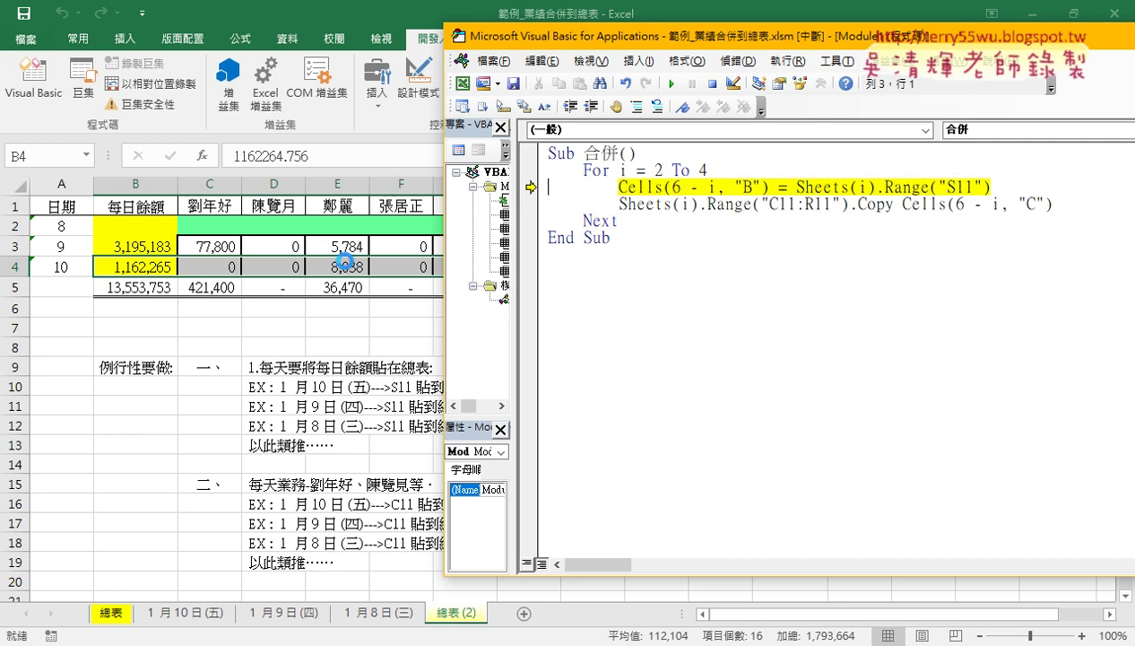
key(F8)
key(F8)
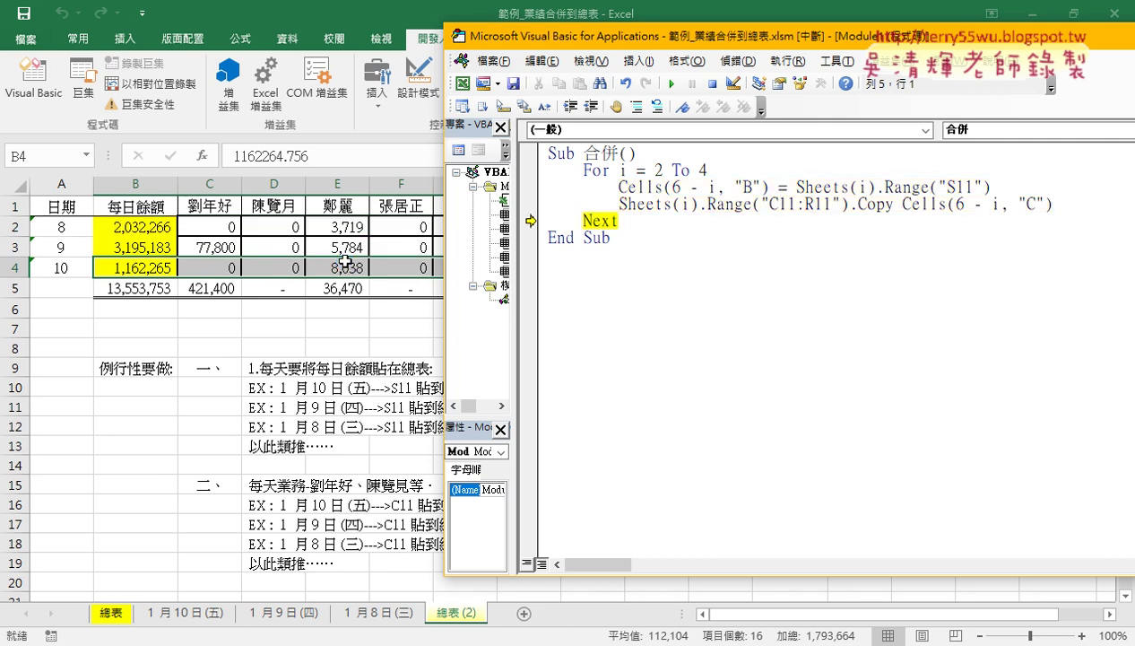
key(F8)
key(F8)
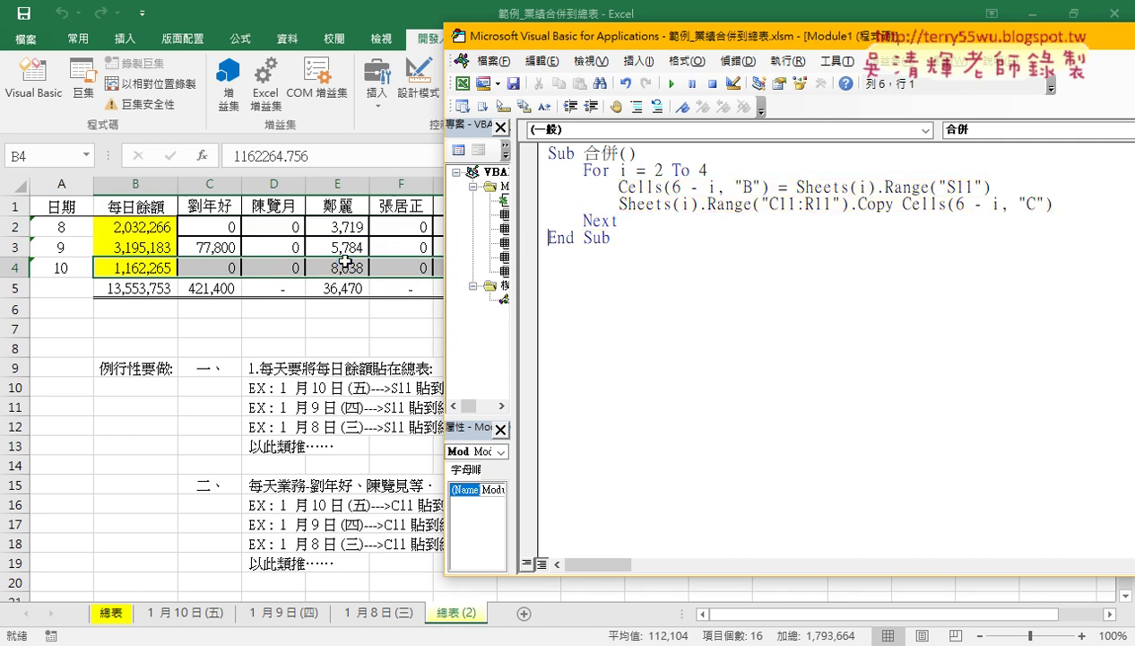
click(383, 288)
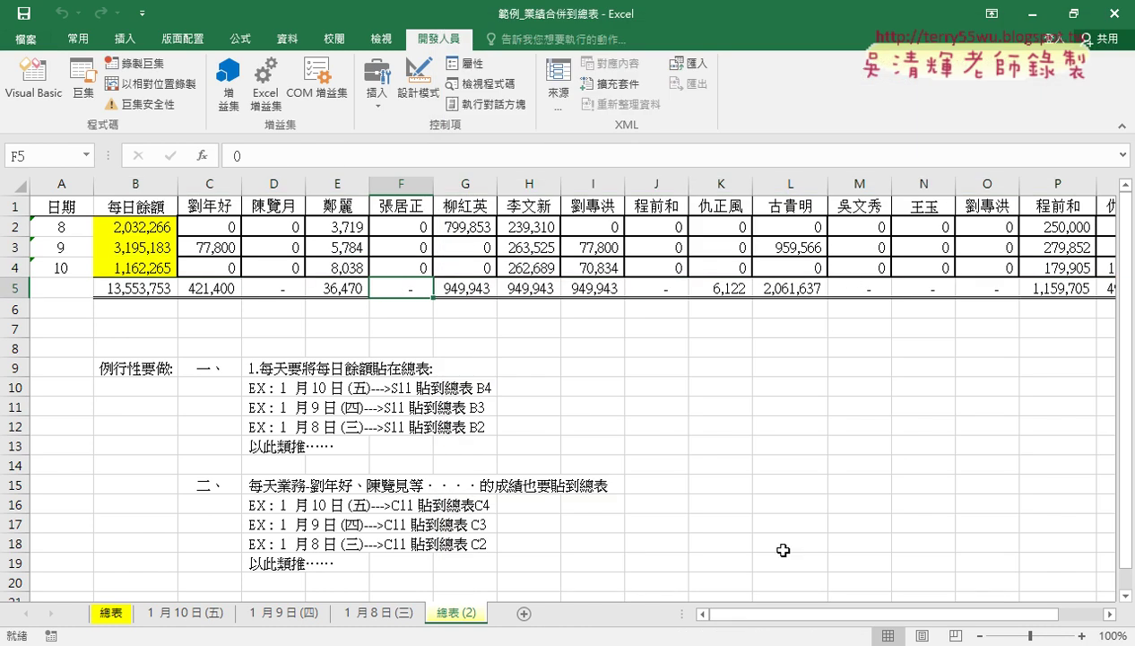
Delete the filled 總表 (2) sheet and Ctrl-drag 總表 to make a fresh copy
mouse_move(767, 615)
mouse_down()
mouse_move(810, 621)
mouse_move(768, 615)
mouse_up()
click(213, 227)
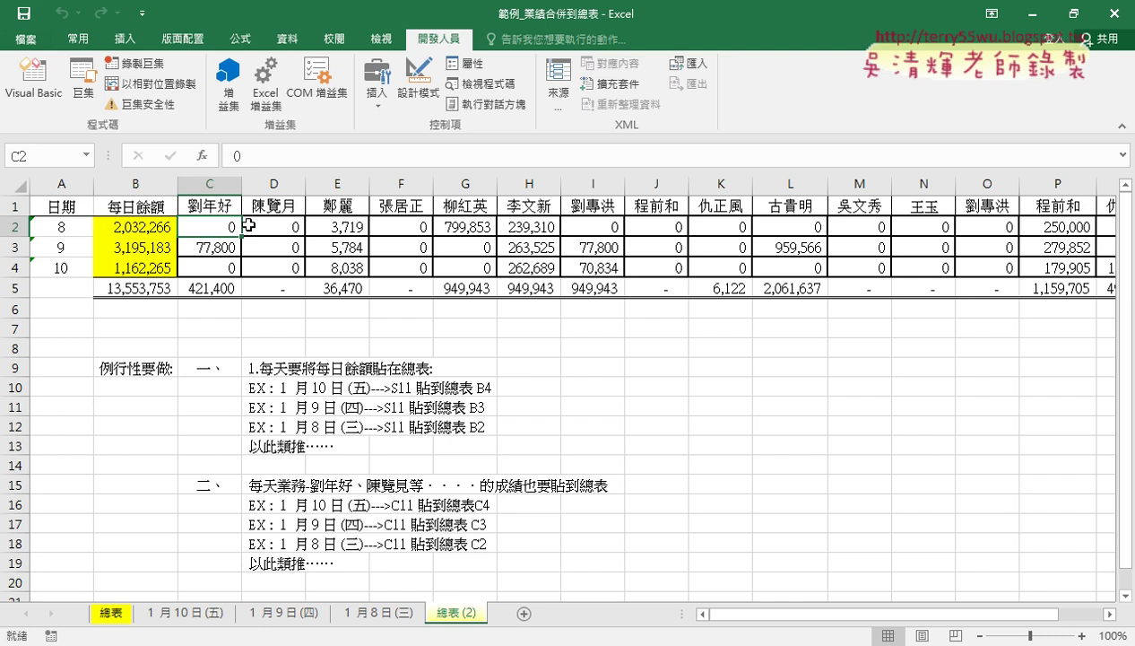
right_click(450, 614)
click(496, 426)
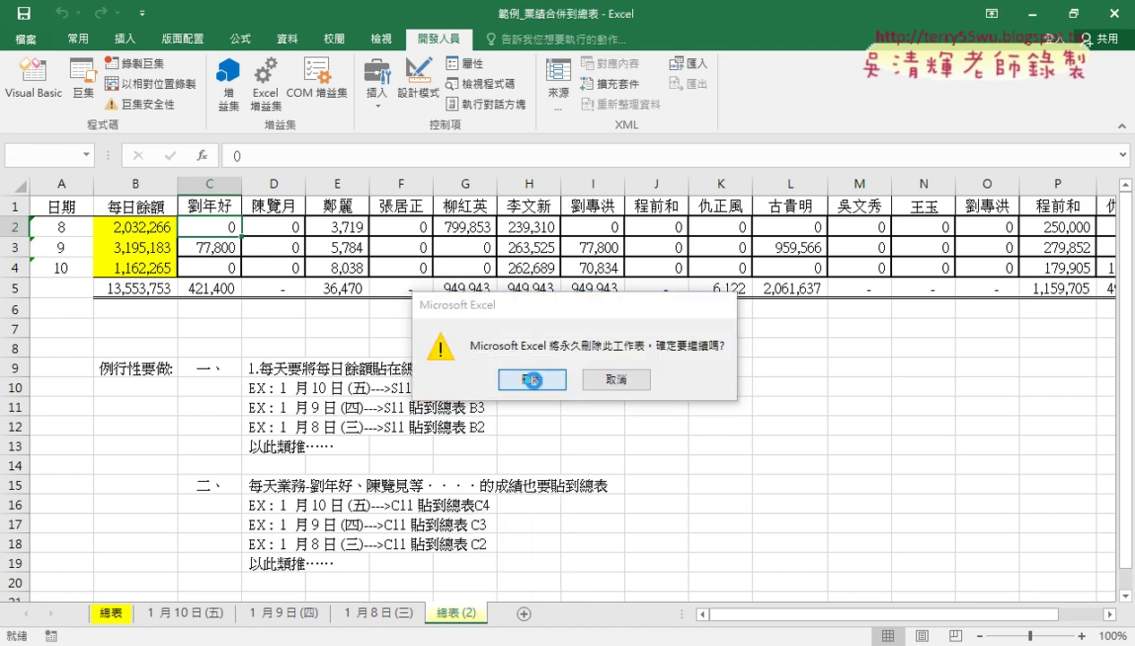
click(530, 378)
click(111, 614)
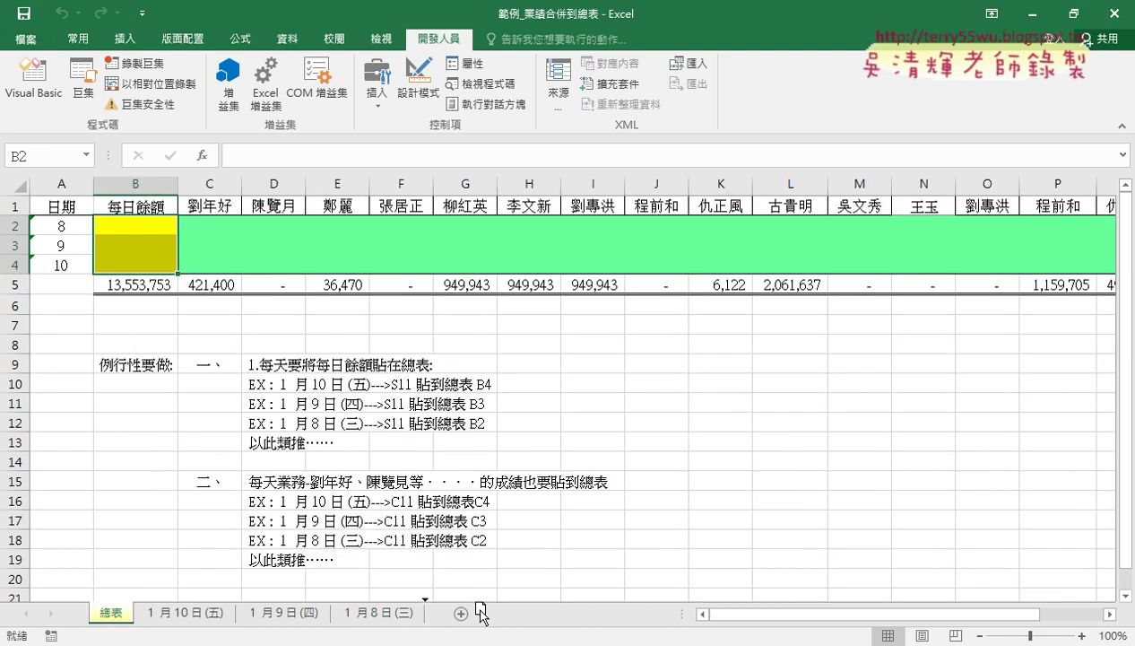
drag(483, 617, 480, 615)
In the VBA editor, break Cells(6 - i, "C") onto its own line after .Copy
click(208, 249)
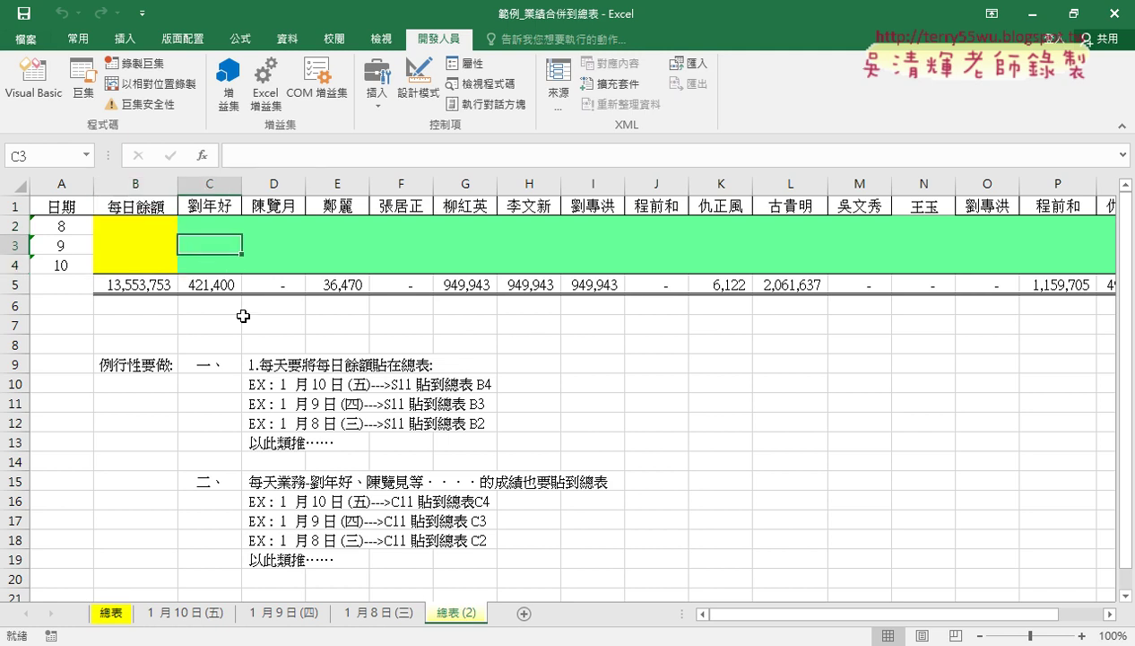
click(34, 79)
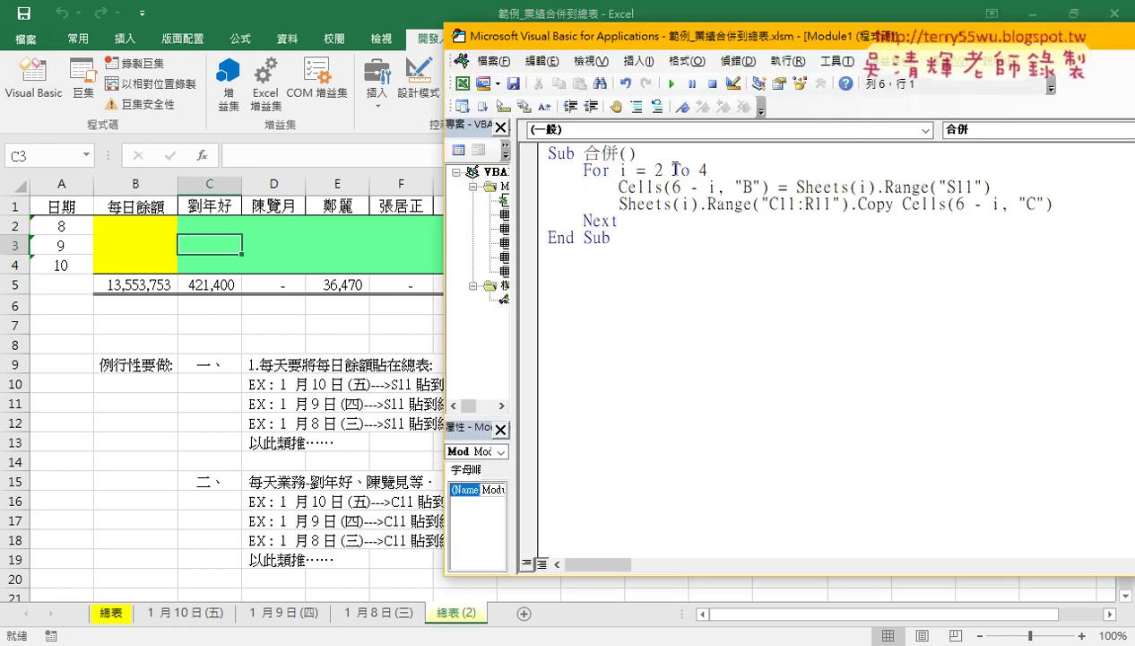
drag(665, 38, 407, 39)
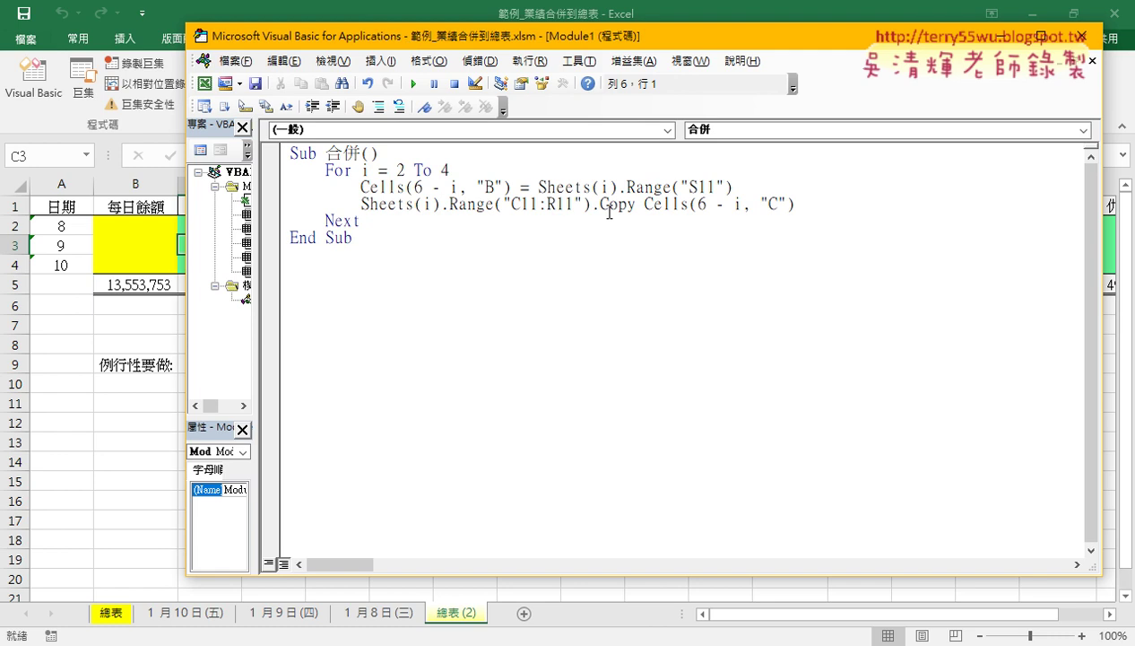
drag(634, 204, 813, 201)
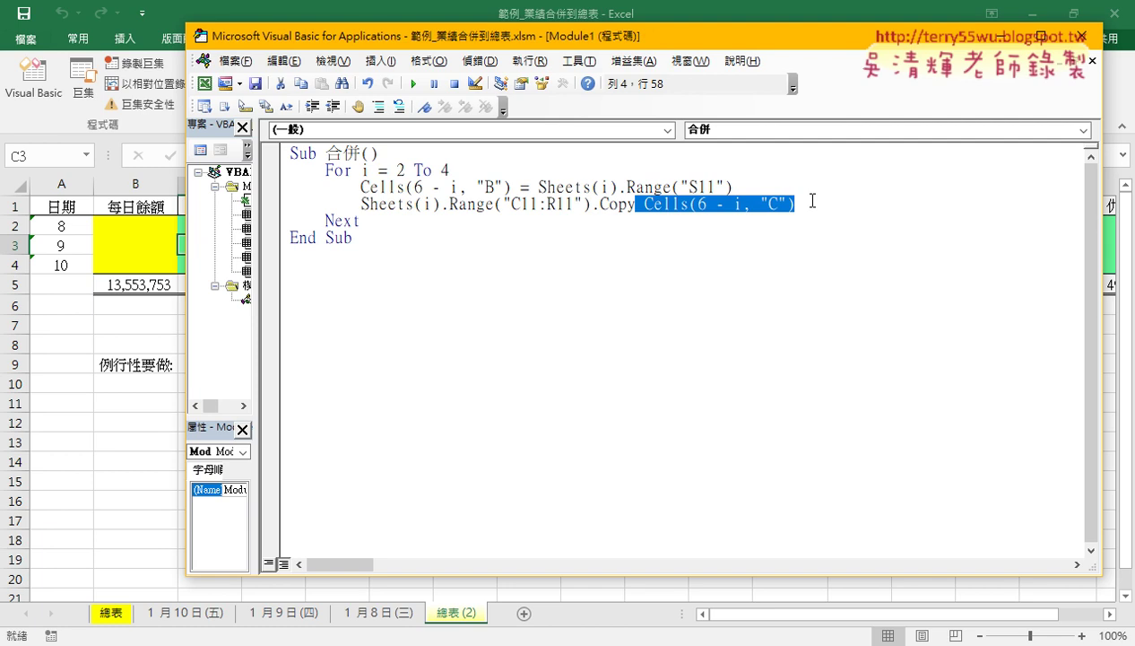
key(Left)
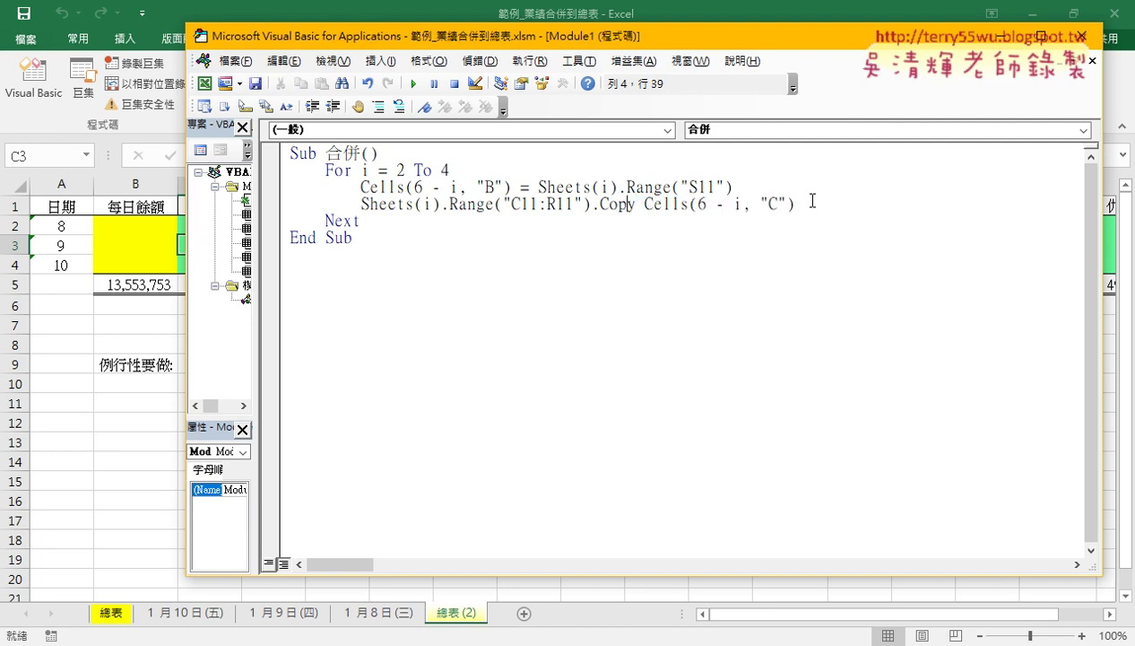
key(Return)
Dismiss the compile error and delete the (6 - i, "C") arguments, leaving just Cells
click(812, 200)
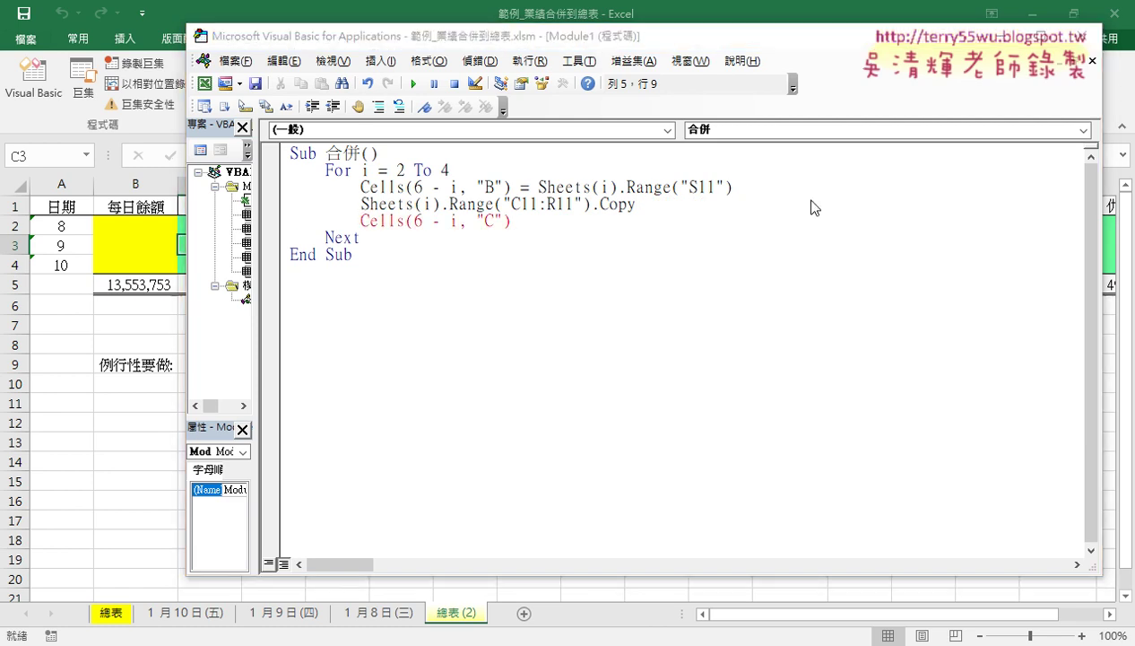
key(Return)
key(Up)
key(Right)
key(Right)
key(Right)
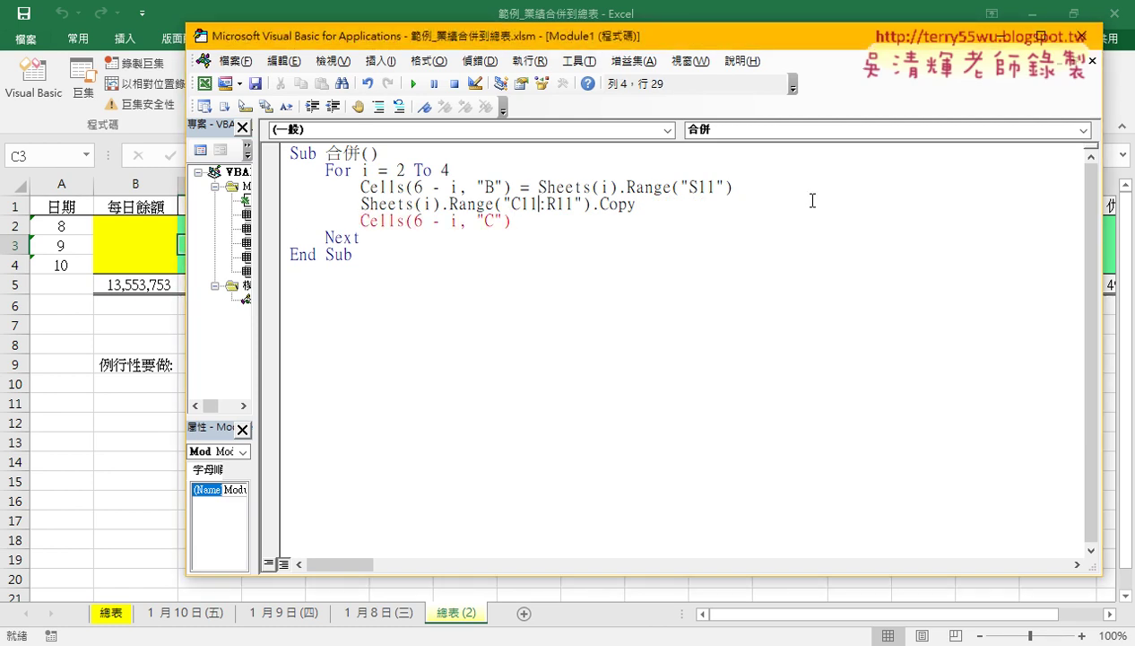
key(Right)
key(Right)
key(Right)
key(Right)
key(Right)
key(Right)
key(Down)
key(Left)
key(Left)
key(Left)
key(Left)
key(Left)
key(Left)
key(Left)
key(Left)
key(Left)
key(Left)
key(Left)
key(Left)
key(Left)
key(Left)
drag(405, 222, 514, 222)
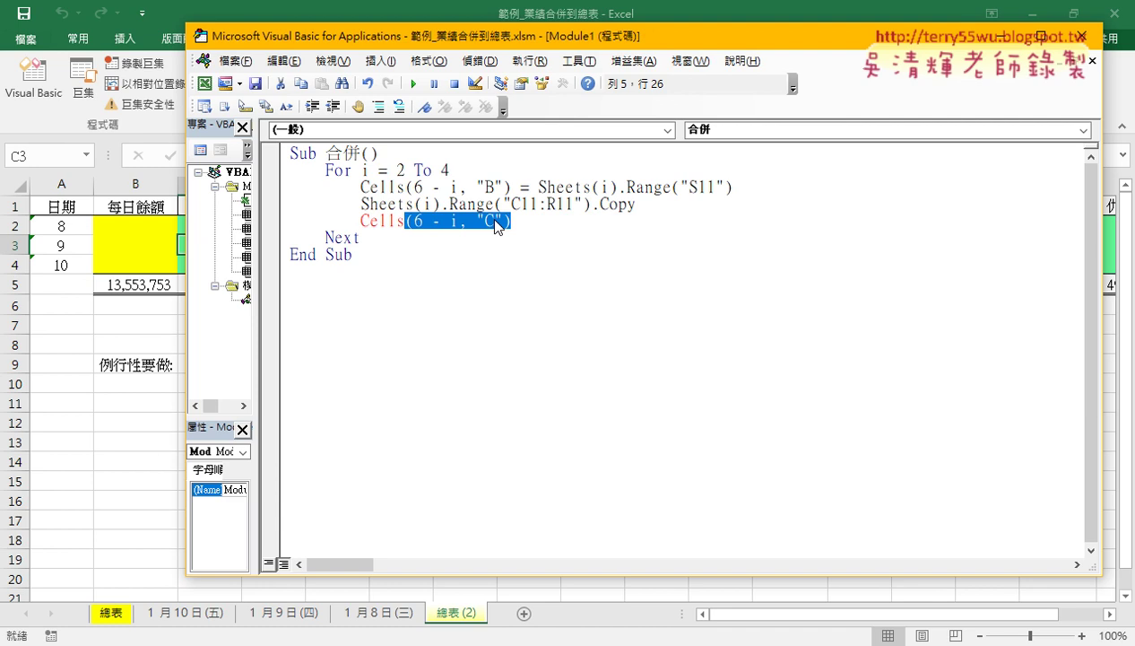
key(Delete)
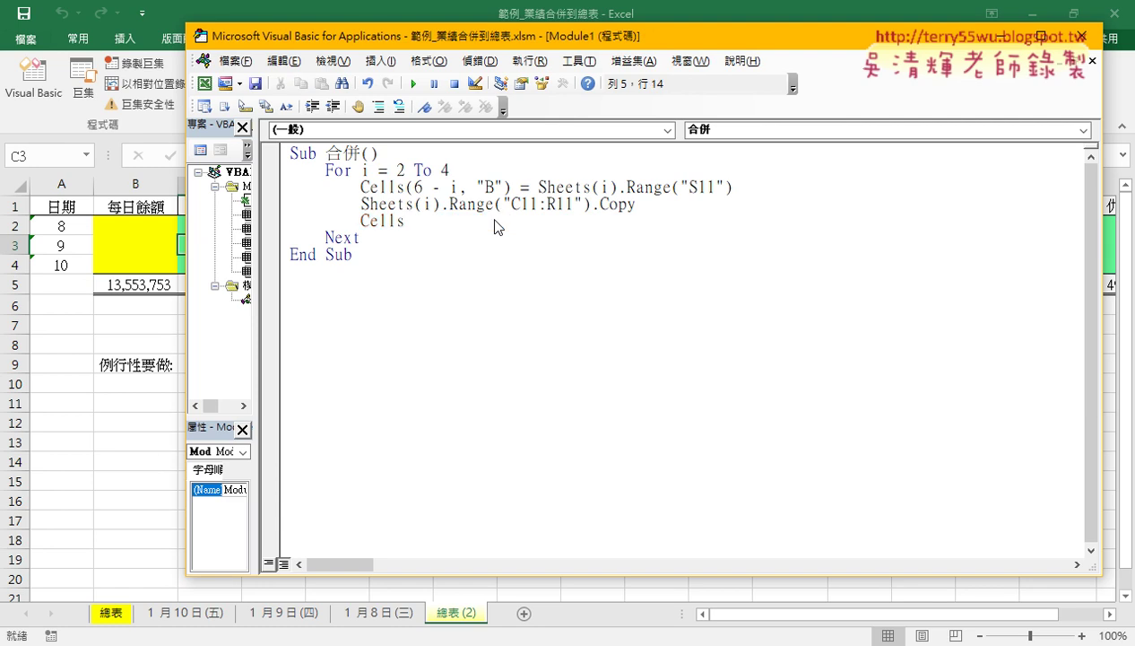
Extend the new line to Cells.PasteSpecial using the member suggestion list
text(.)
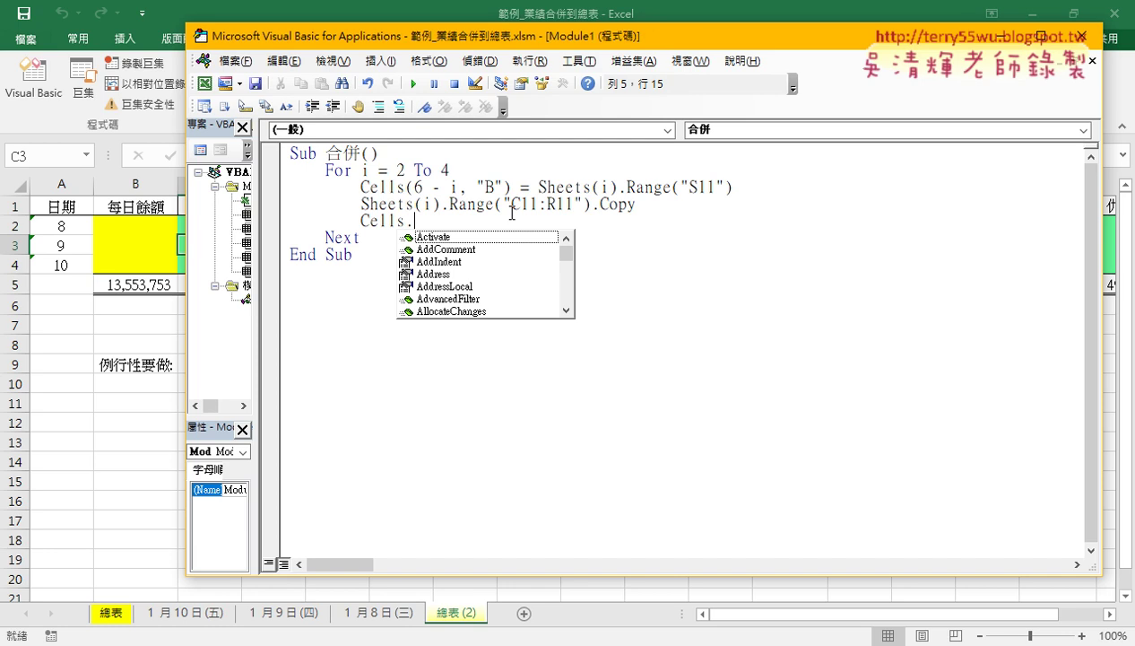
text(P)
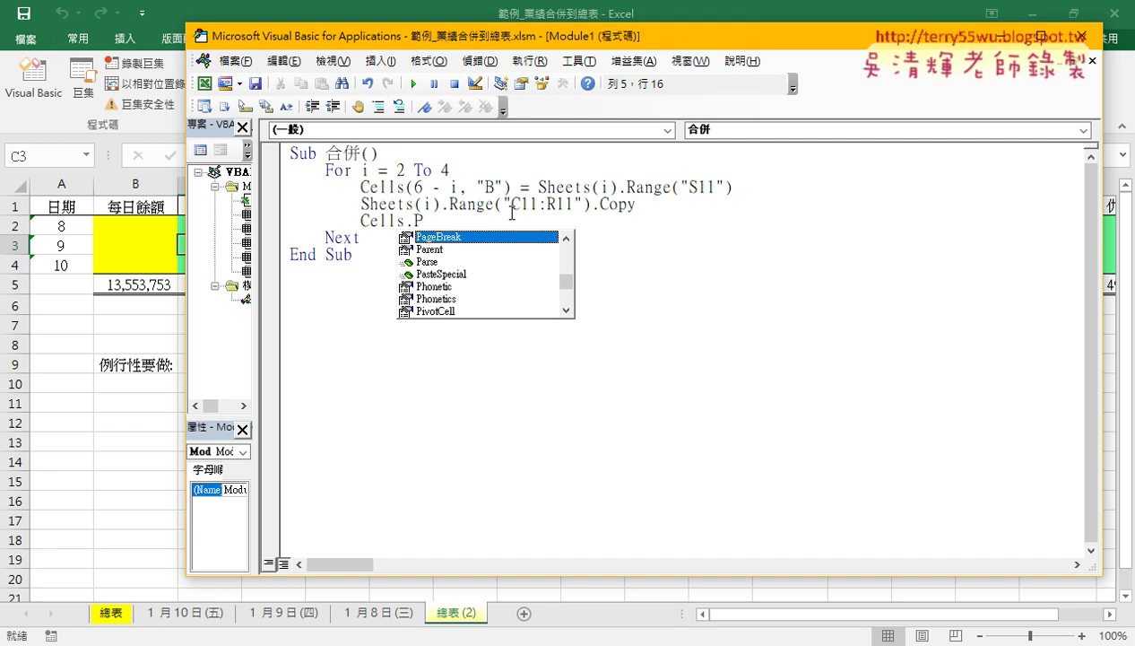
key(Down)
key(Down)
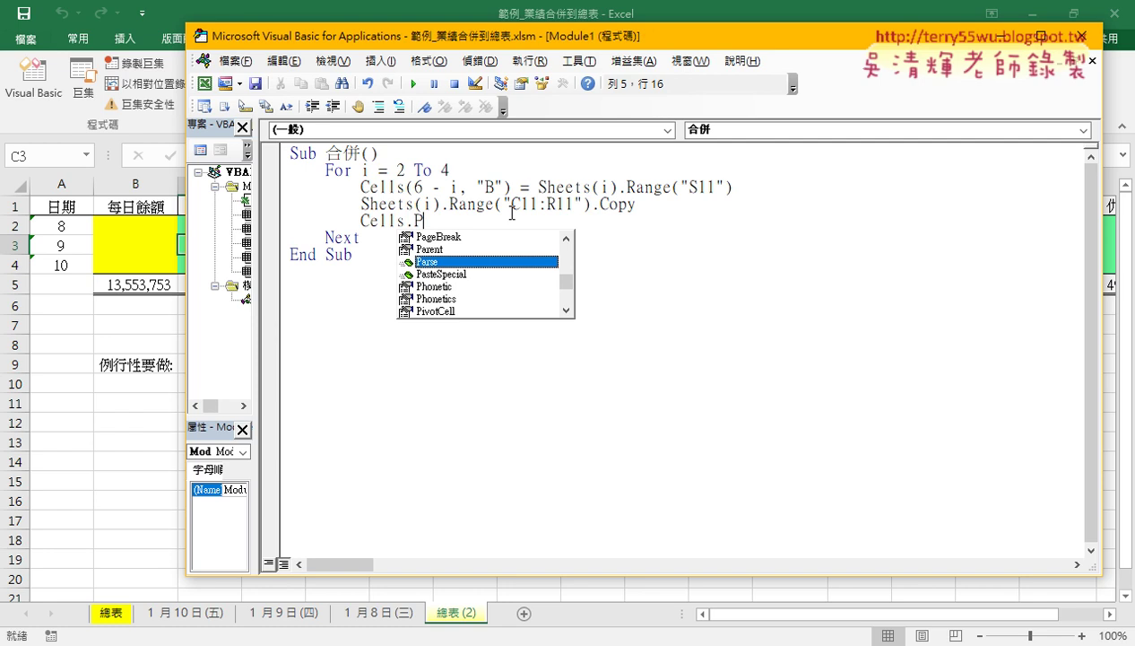
key(Down)
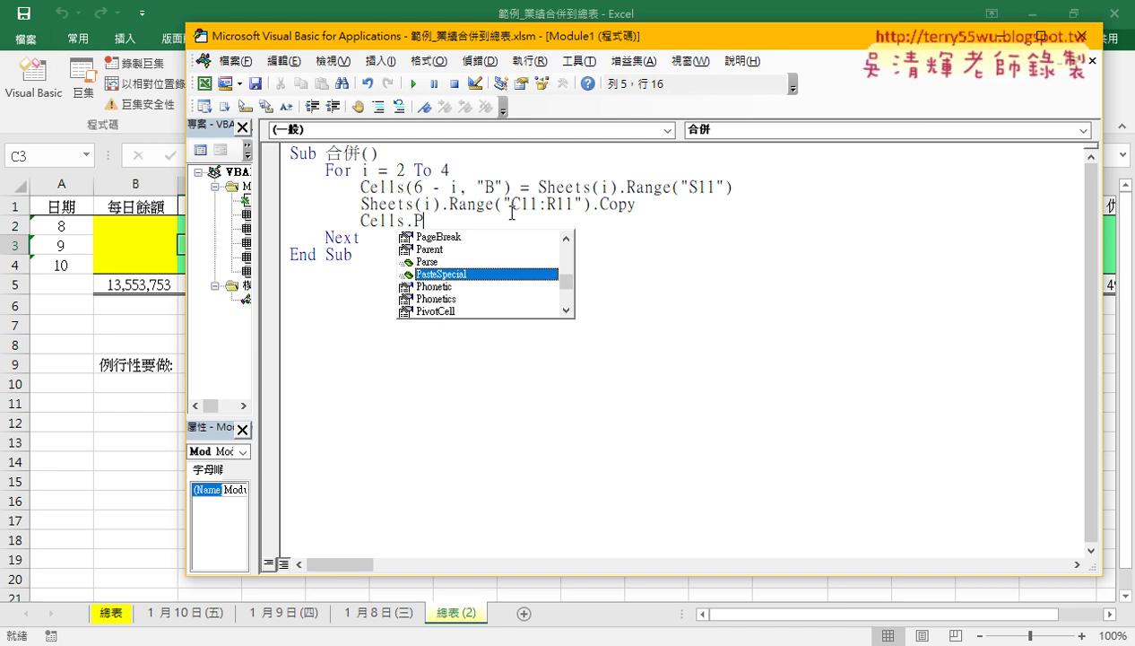
key(space)
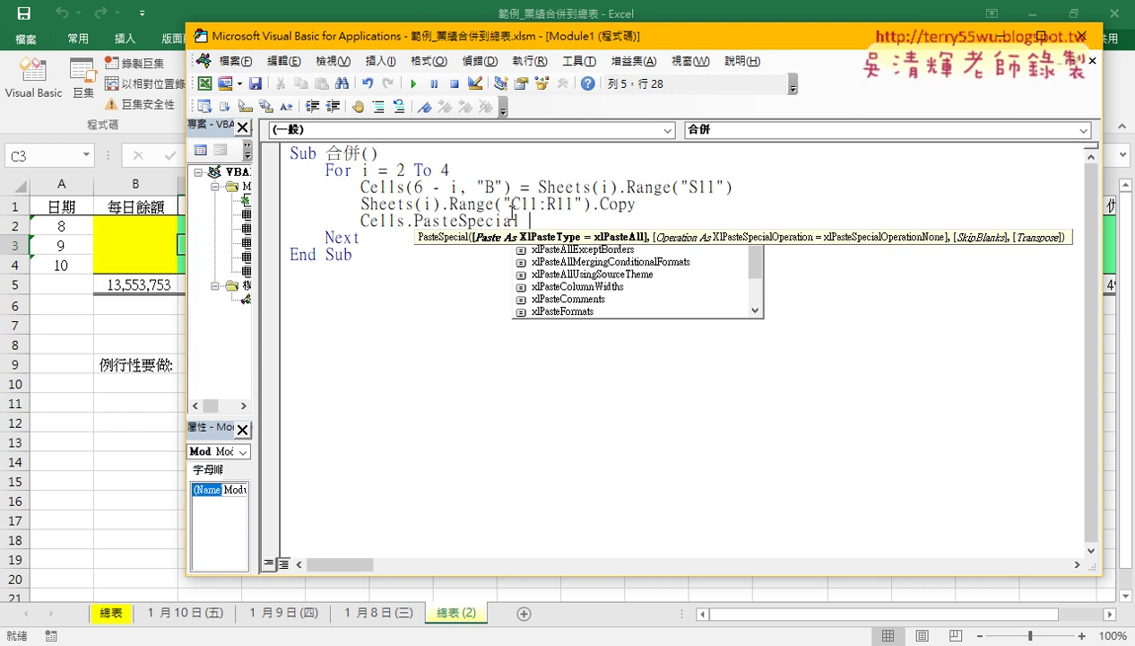
Choose xlPasteValues as the PasteSpecial paste type
key(Down)
key(Down)
key(Down)
key(Down)
key(Down)
key(Down)
key(Down)
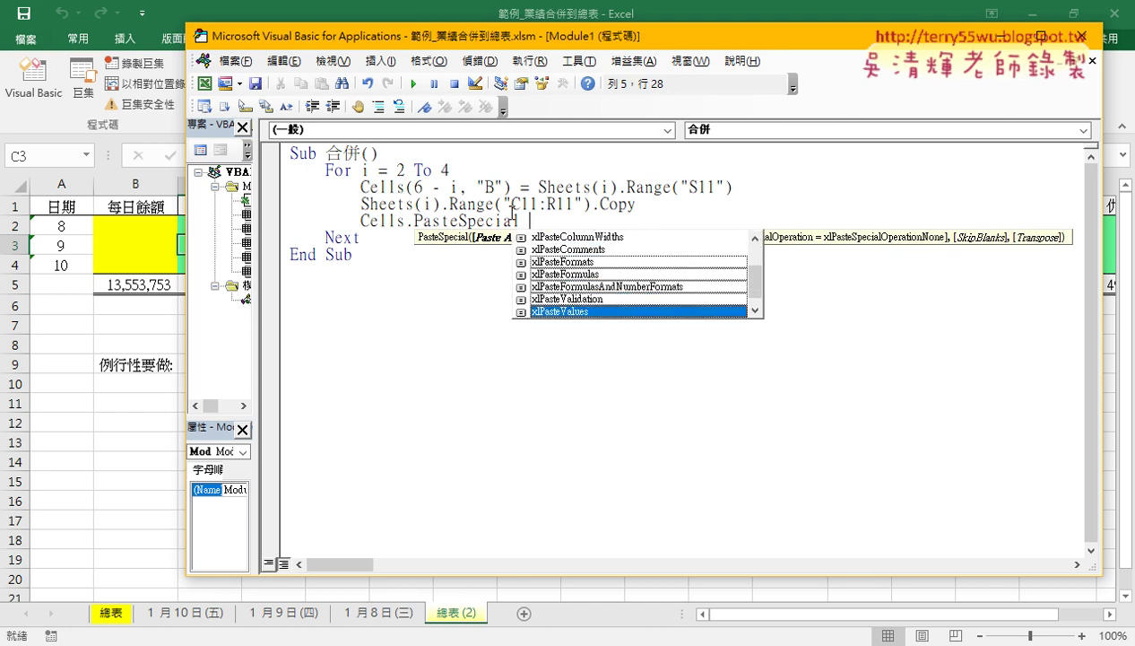
key(Up)
key(Up)
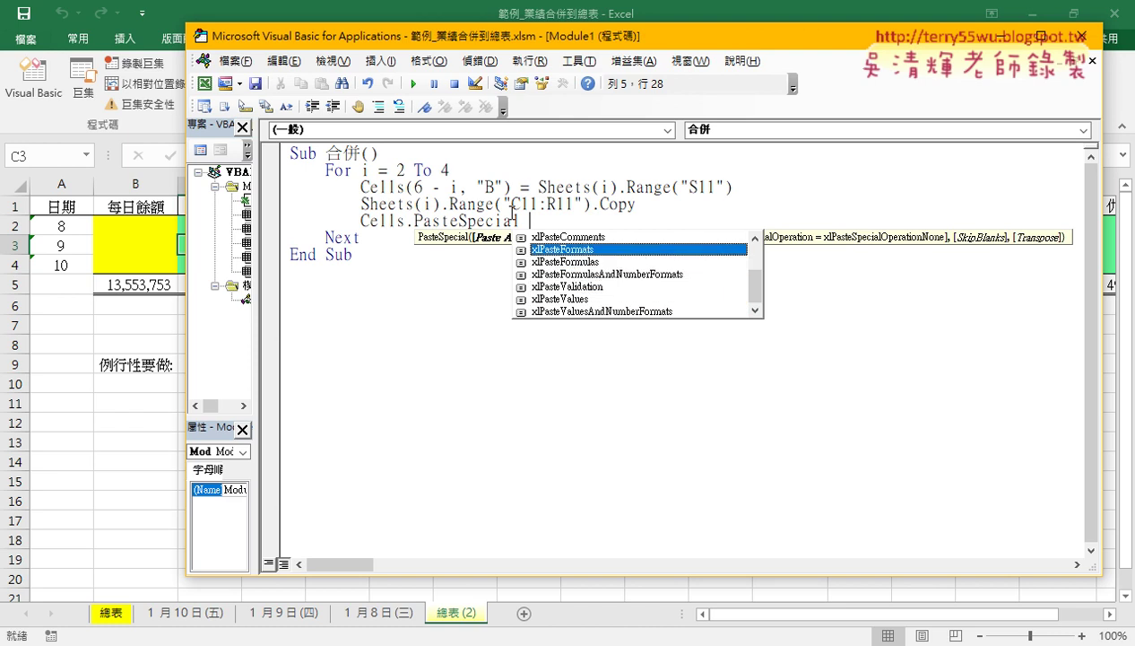
key(Down)
key(Down)
key(Down)
key(Down)
key(Down)
key(Up)
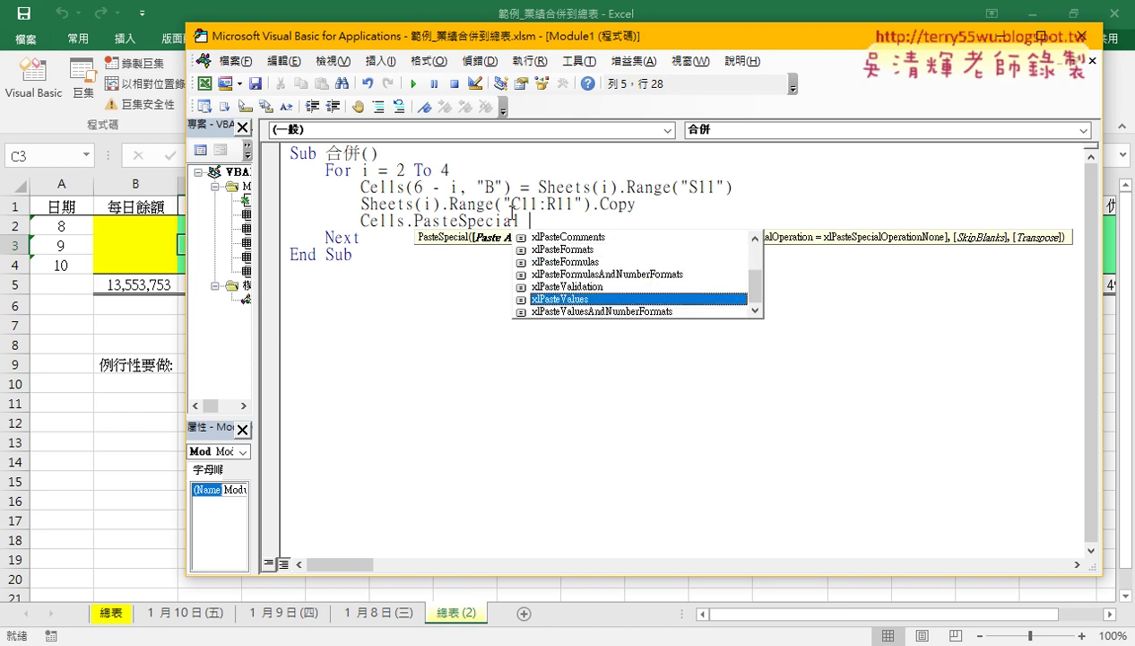
key(Up)
key(Up)
key(Up)
key(Up)
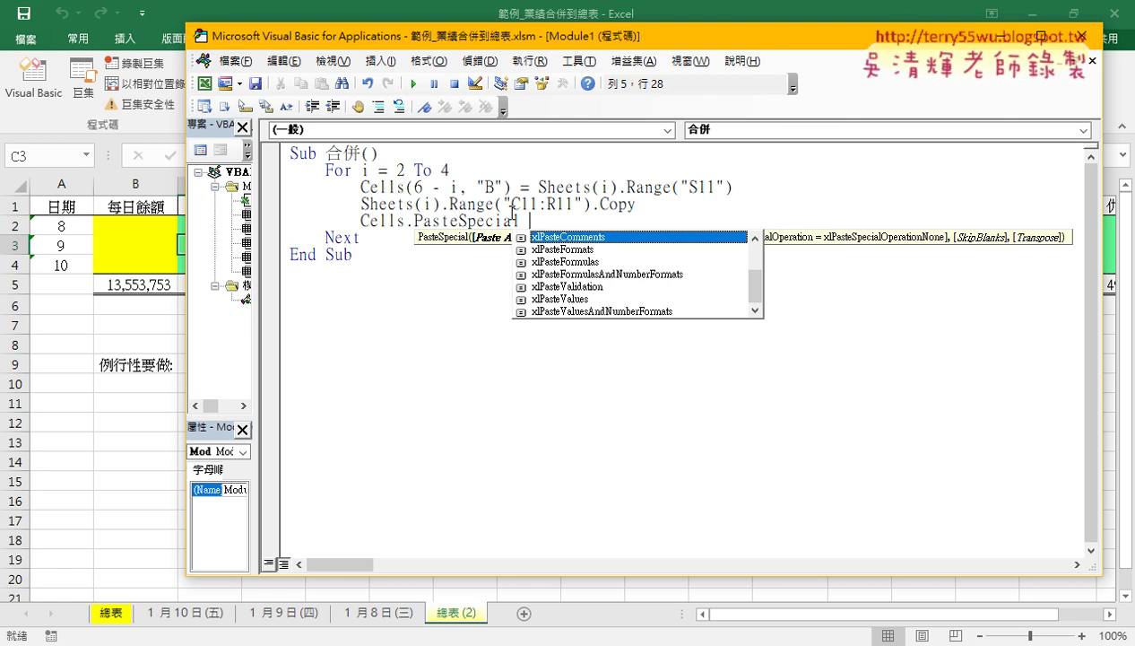
key(Down)
key(Down)
key(Down)
key(Down)
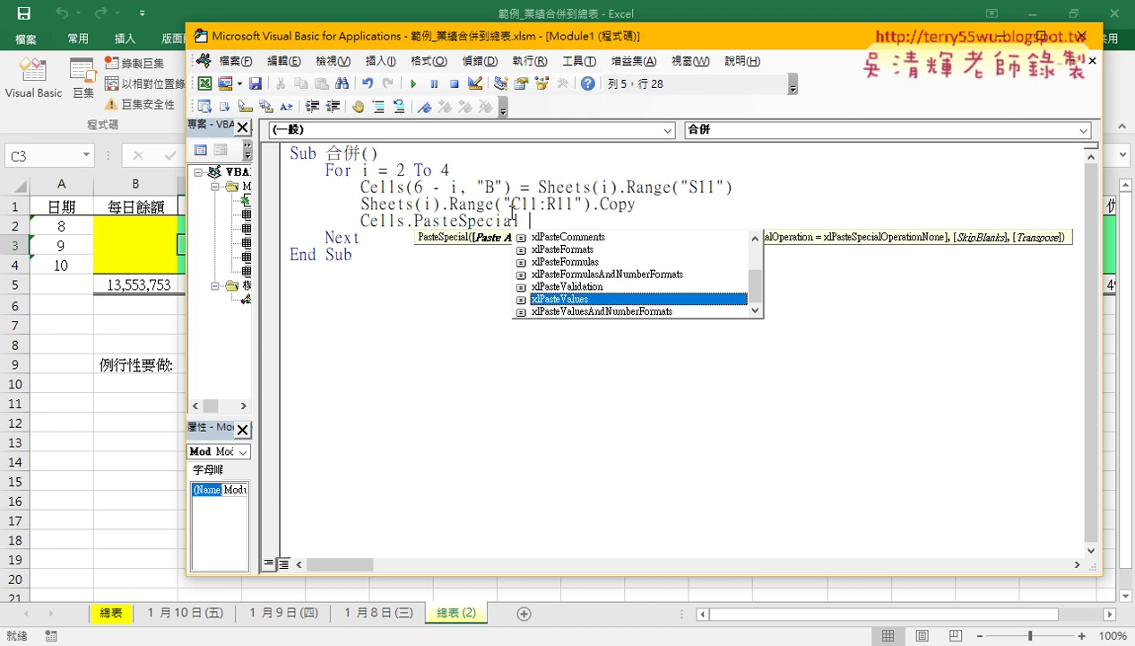
key(space)
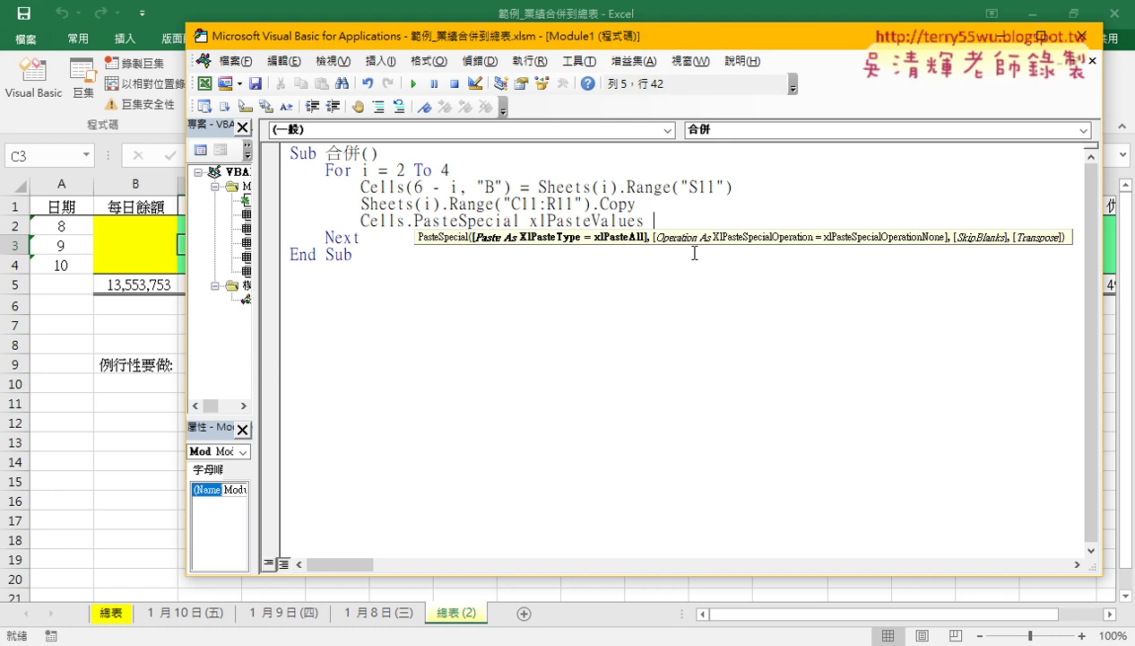
Set the paste target to Cells(6 - i, "C"), changing the column from B to C
key(Left)
key(Left)
key(Left)
key(Left)
mouse_move(512, 186)
mouse_down()
mouse_move(405, 186)
mouse_move(408, 220)
mouse_up()
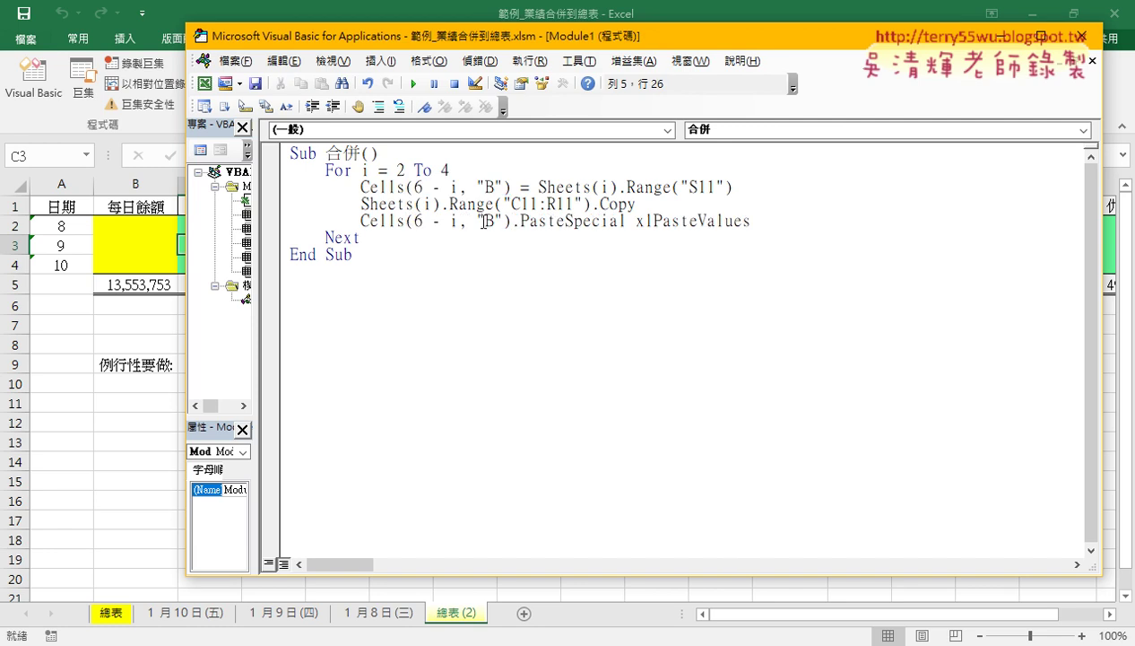
double_click(489, 221)
text(C)
drag(753, 220, 262, 206)
drag(377, 36, 588, 39)
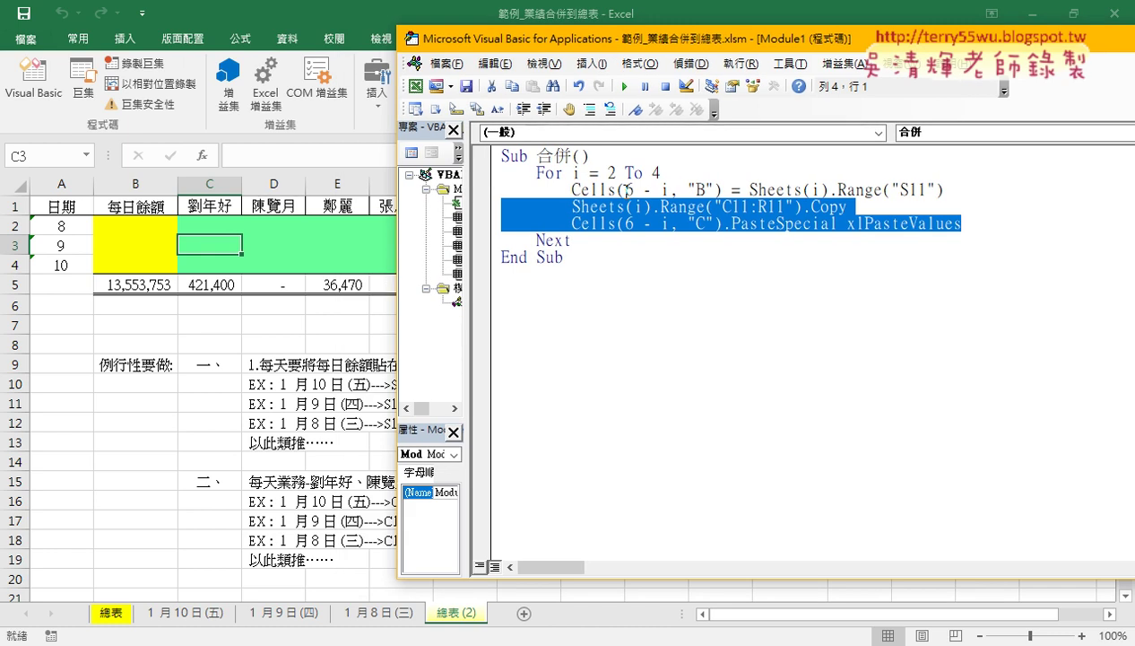
mouse_move(554, 187)
mouse_down()
mouse_move(153, 250)
mouse_move(135, 274)
mouse_up()
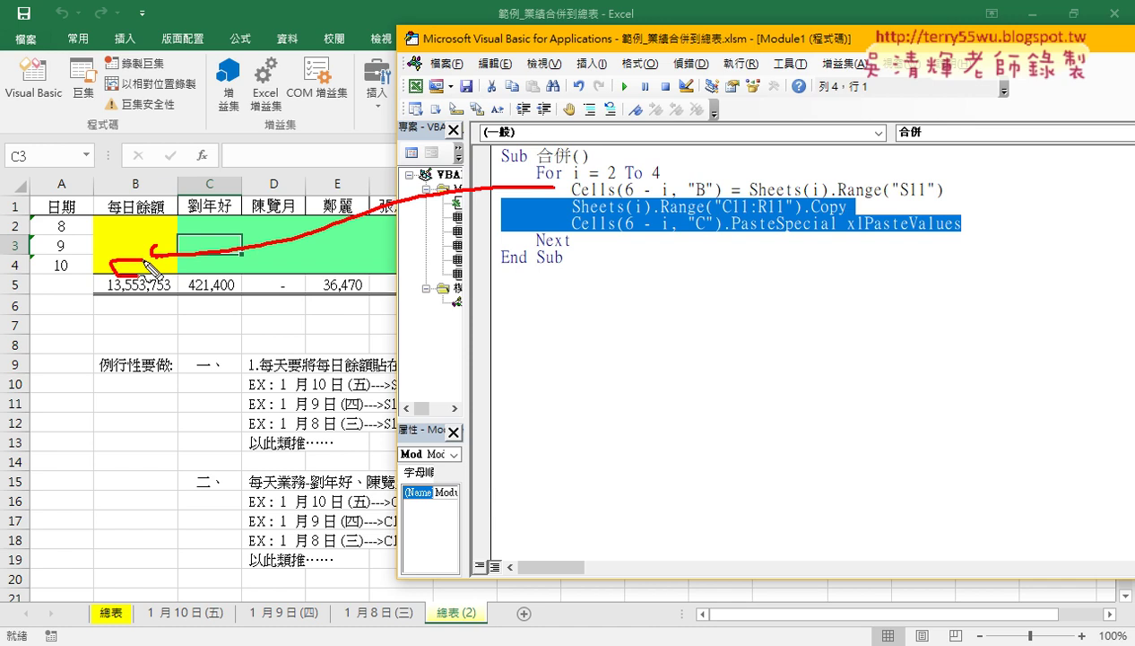
drag(654, 235, 644, 247)
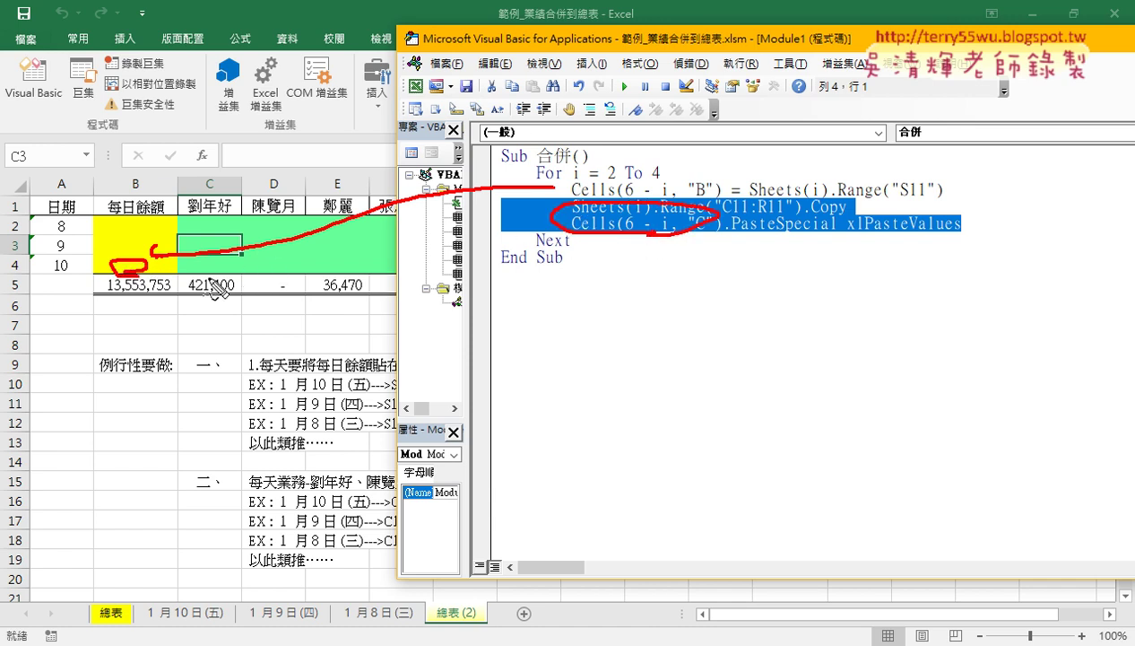
mouse_move(229, 261)
mouse_down()
mouse_move(230, 278)
mouse_move(269, 282)
mouse_up()
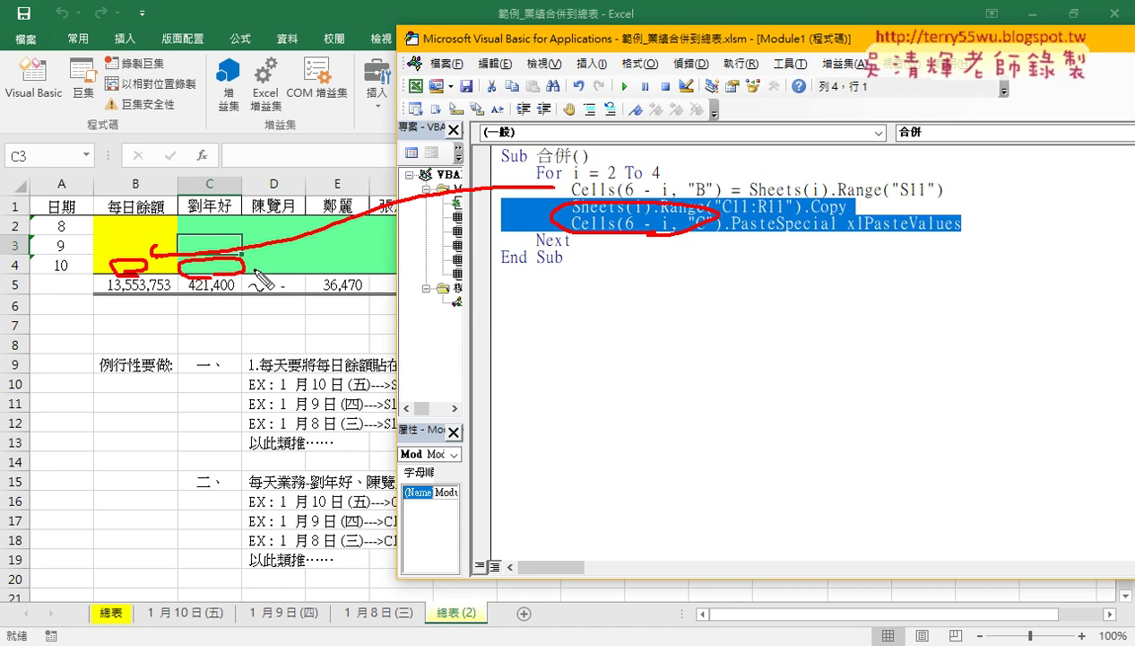
key(ctrl+z)
mouse_move(244, 267)
mouse_down()
mouse_move(315, 262)
mouse_move(312, 271)
mouse_up()
key(Escape)
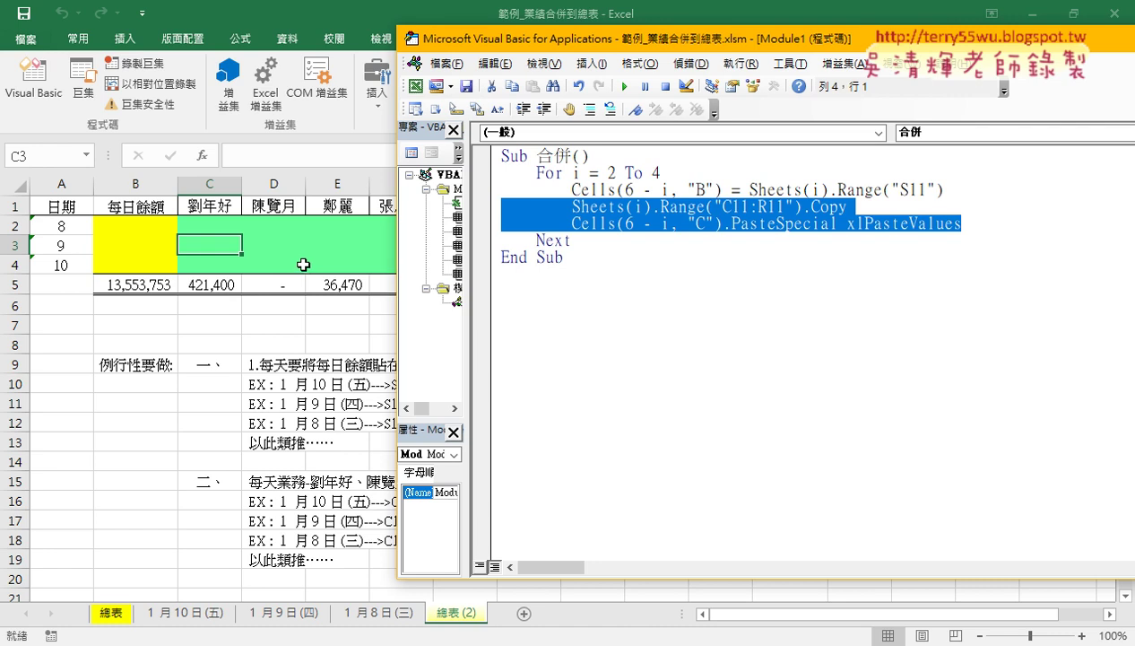
Step through the first loop pass, filling B4 and pasting that day's C11:R11 values into row 4
click(616, 243)
click(587, 223)
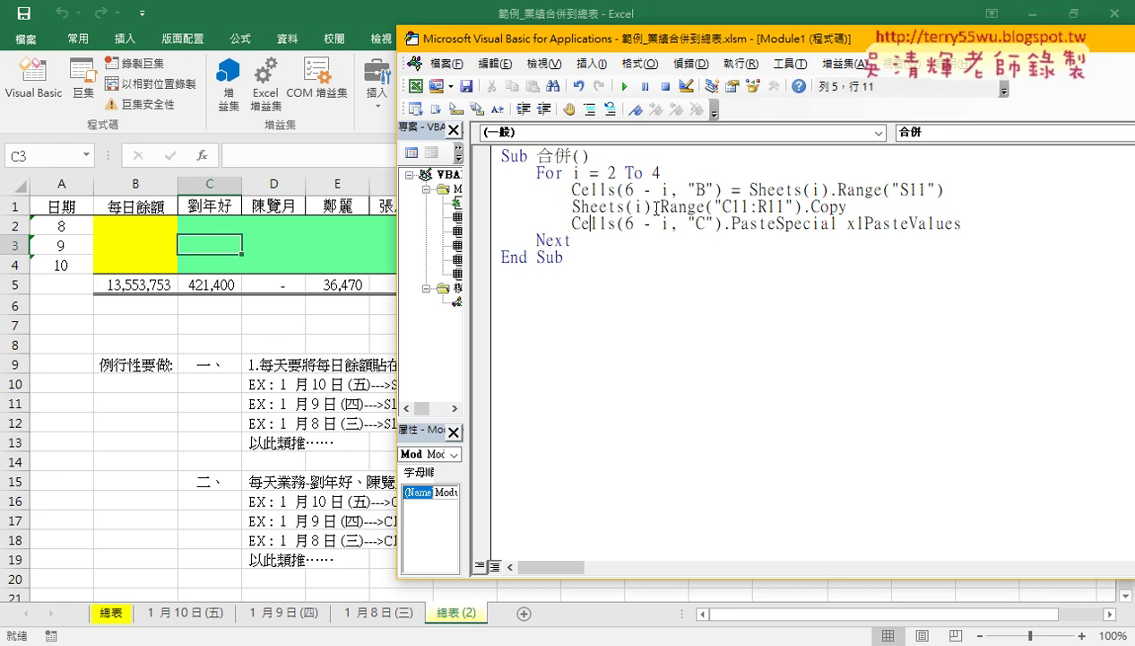
key(F8)
key(F8)
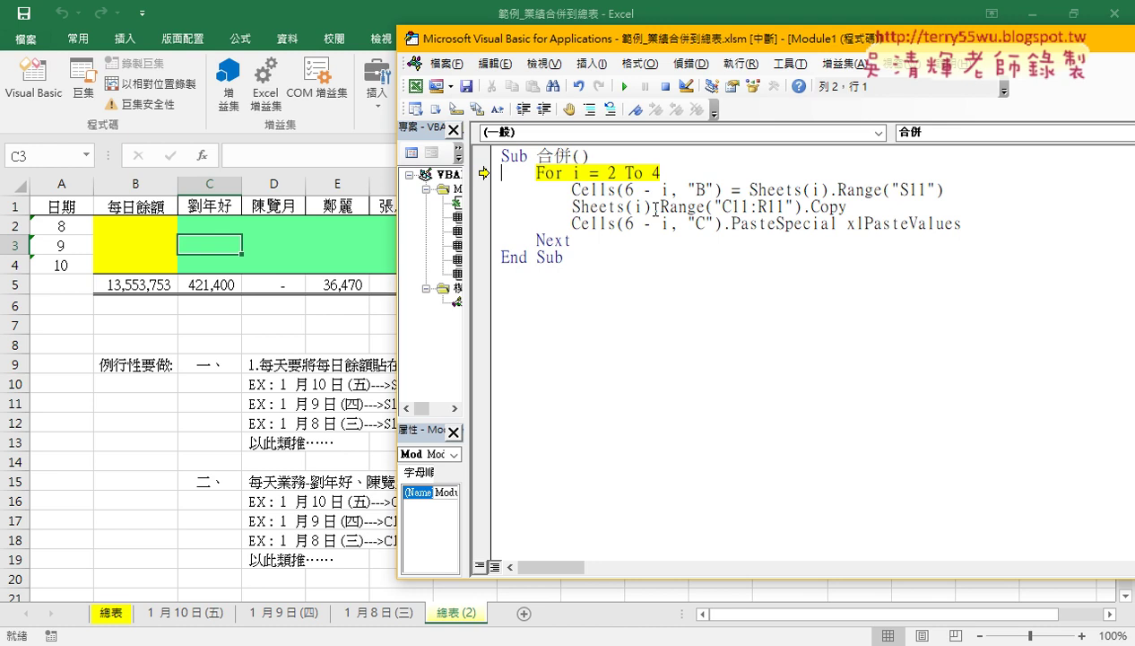
key(F8)
key(F8)
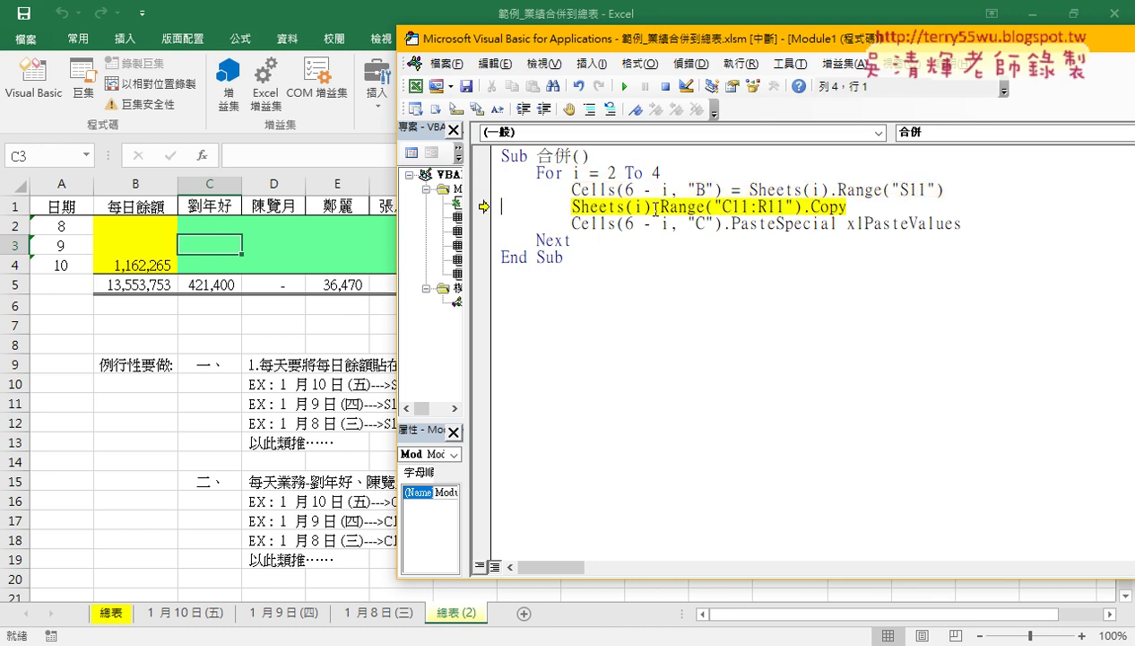
key(F8)
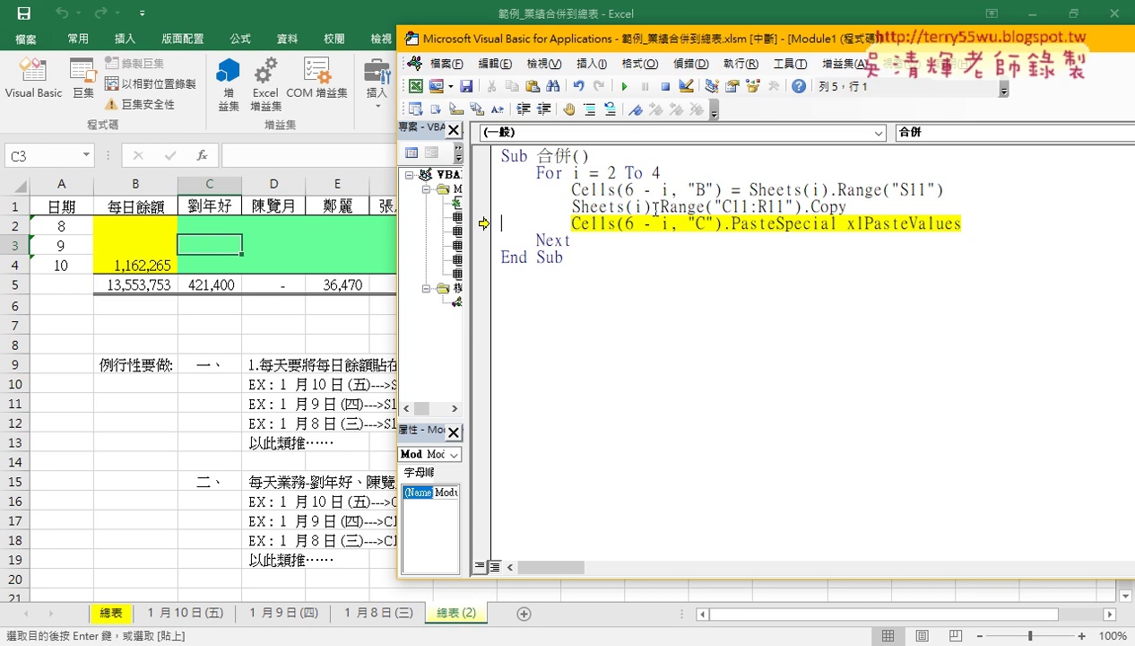
key(F8)
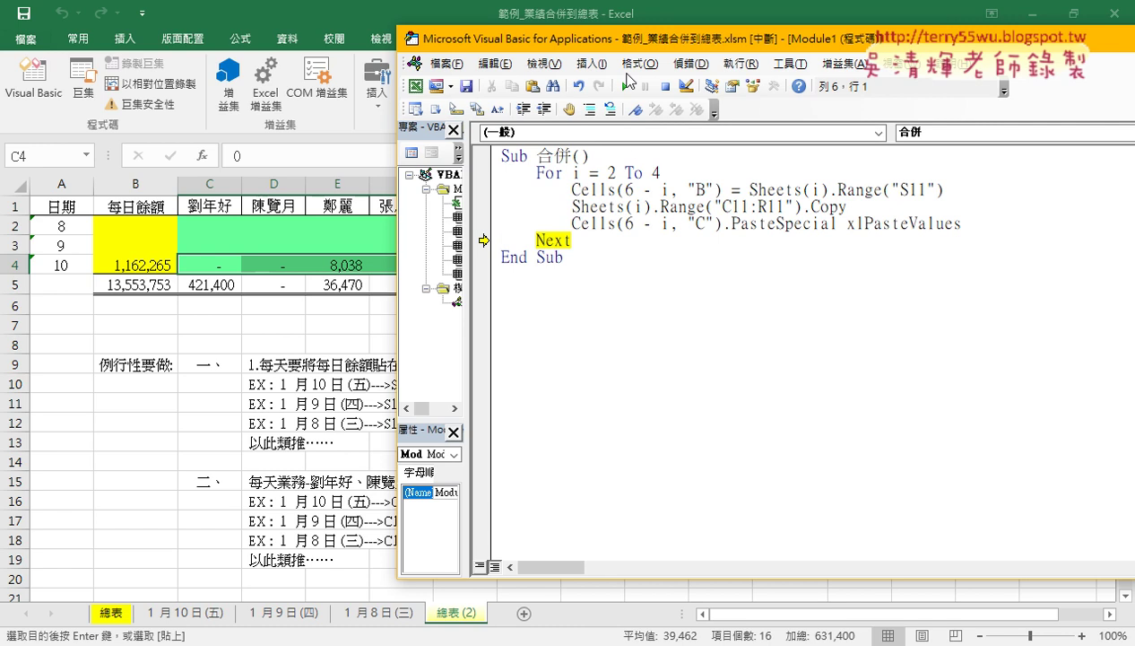
Keep stepping to fill rows 3 and 2 with the remaining days' balances and values
mouse_move(602, 41)
mouse_down()
mouse_move(942, 42)
mouse_move(486, 41)
mouse_up()
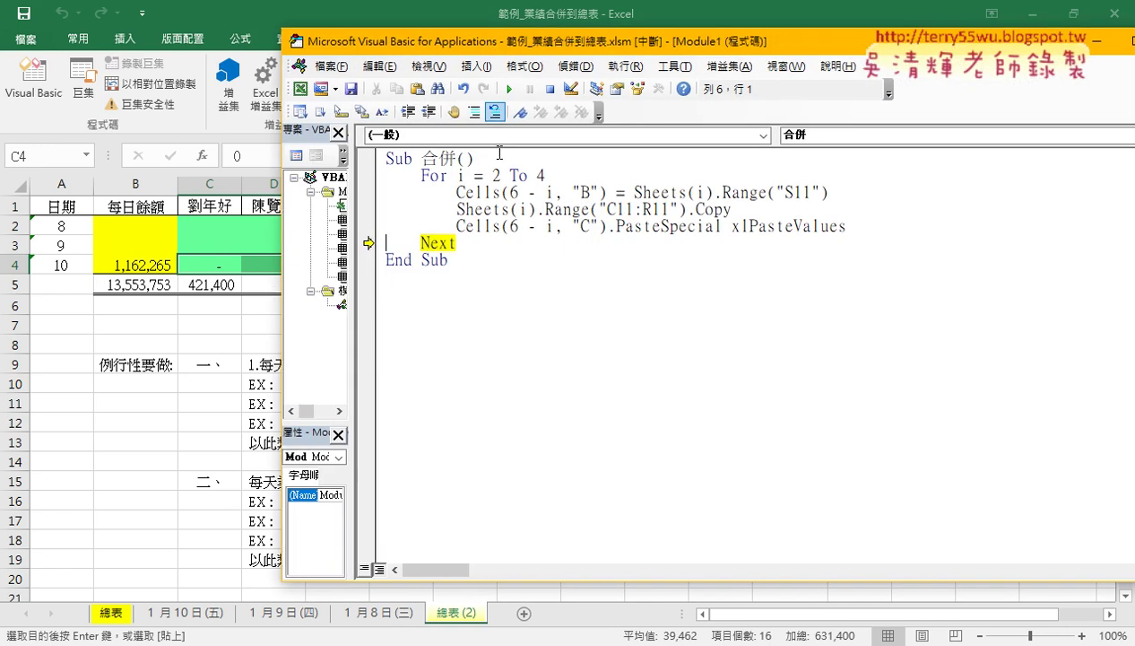
key(F8)
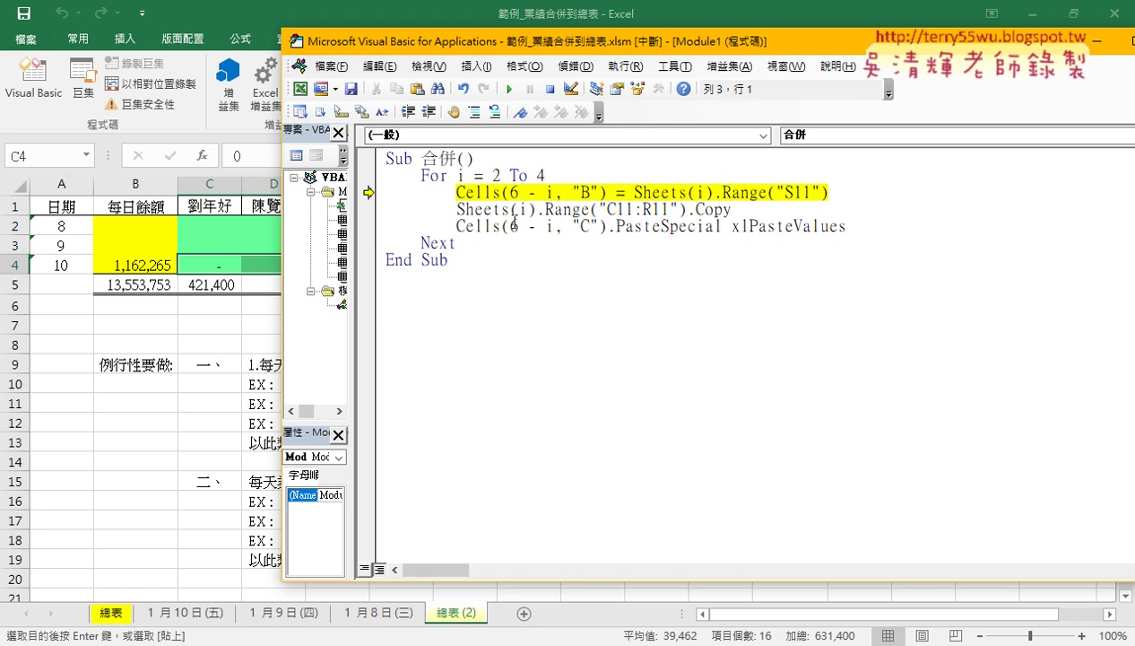
key(F8)
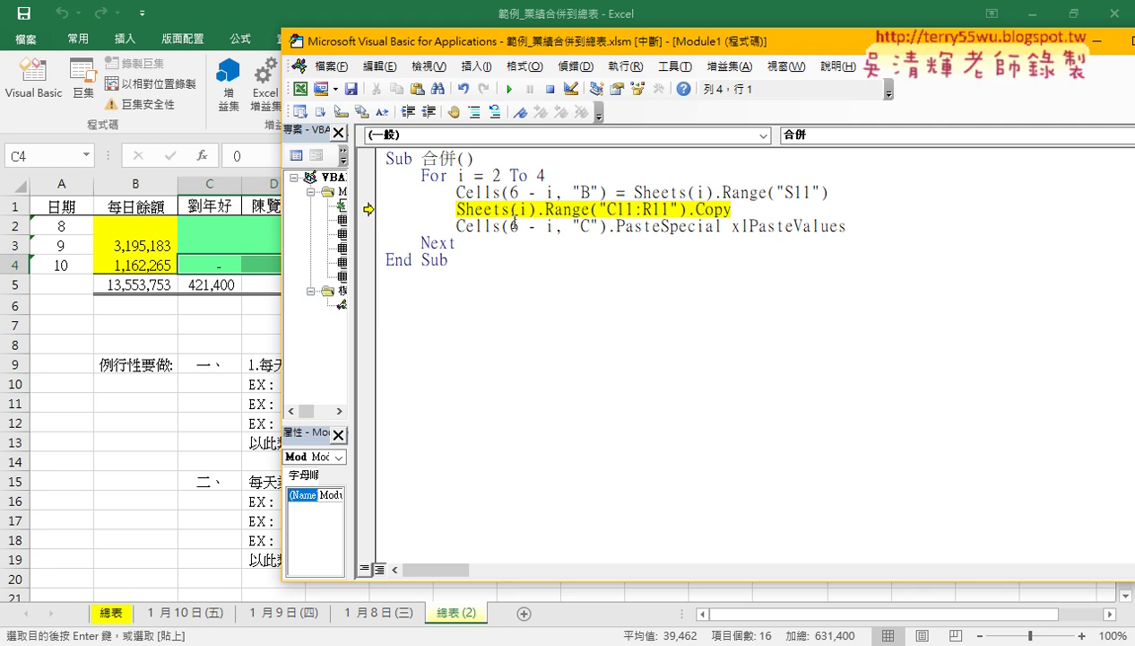
key(F8)
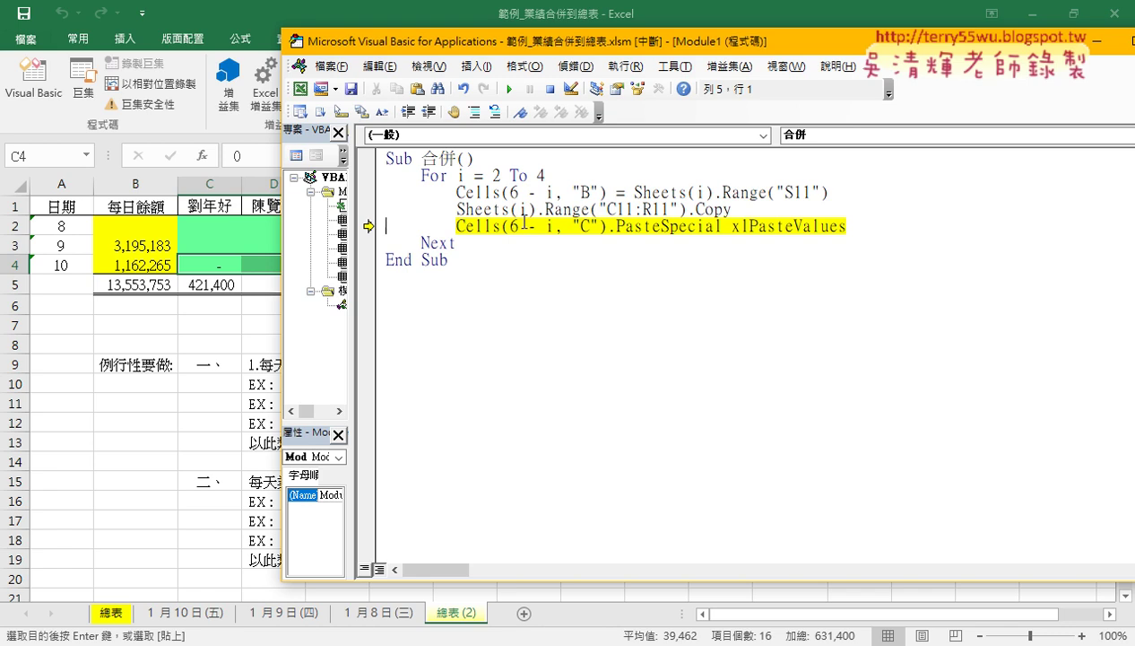
key(F8)
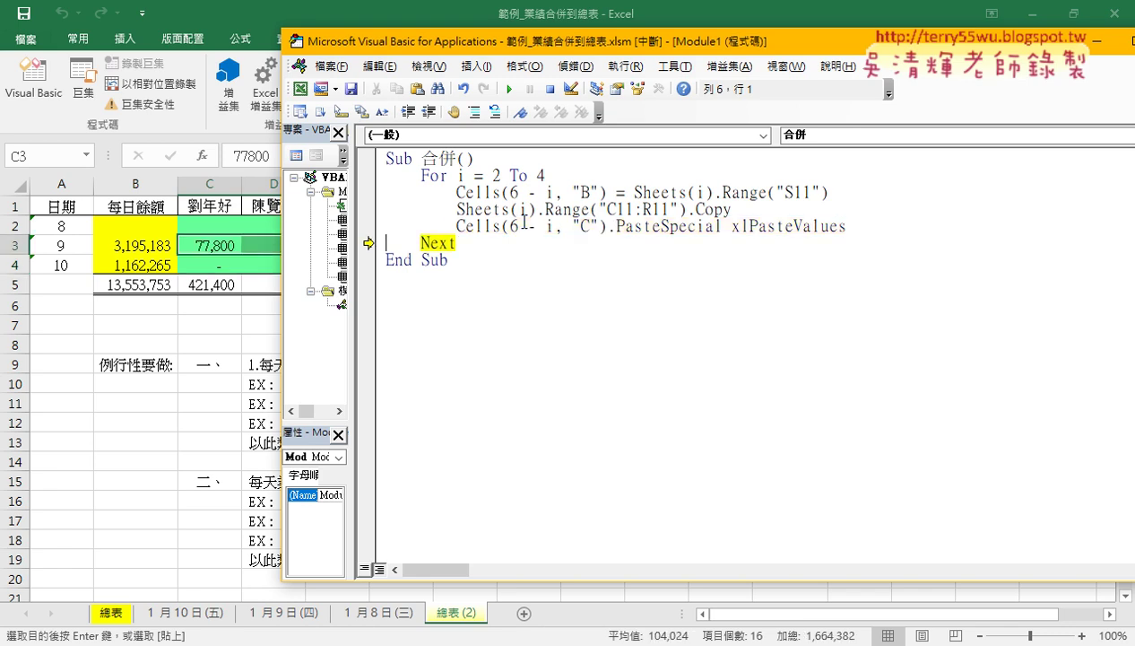
drag(506, 48, 755, 52)
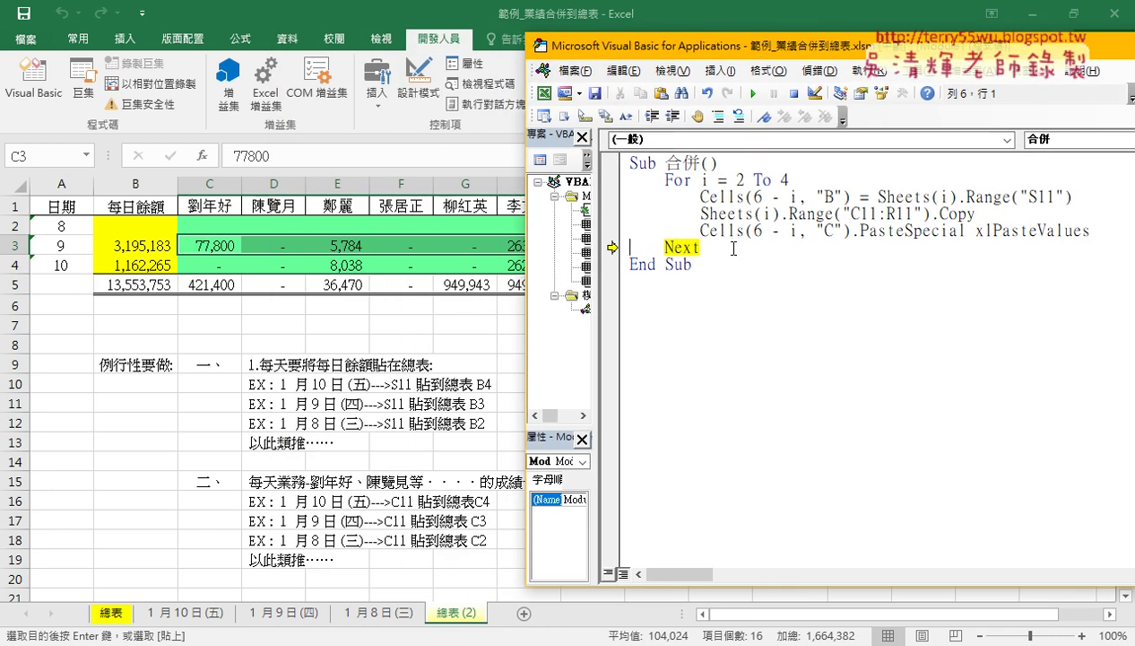
key(F8)
key(F8)
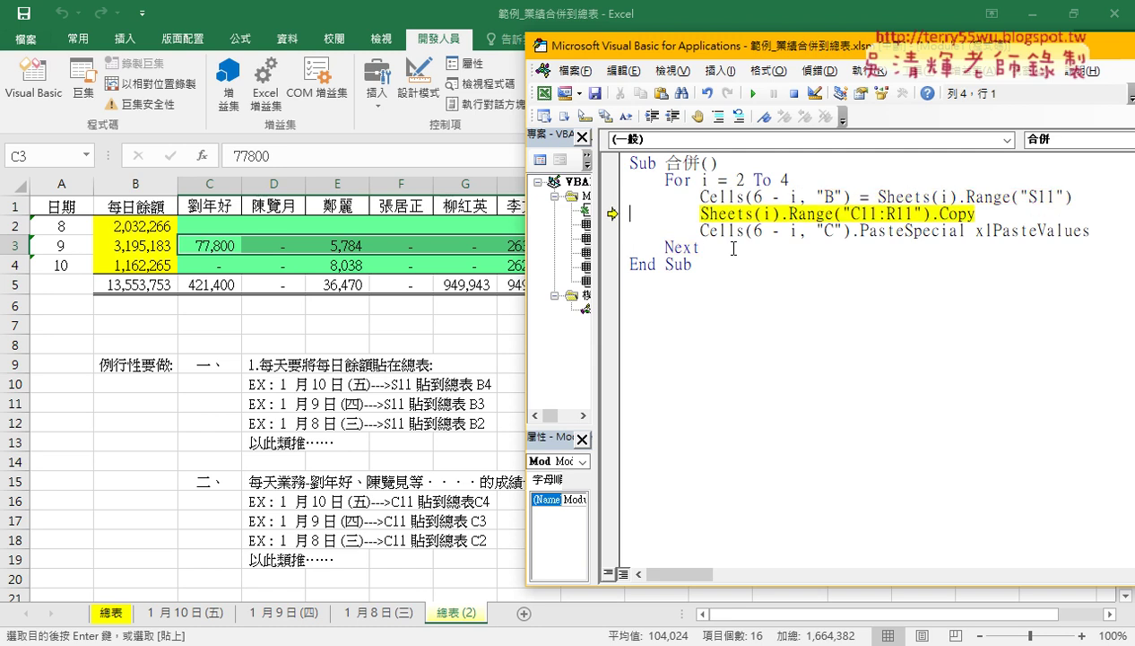
key(F8)
key(F8)
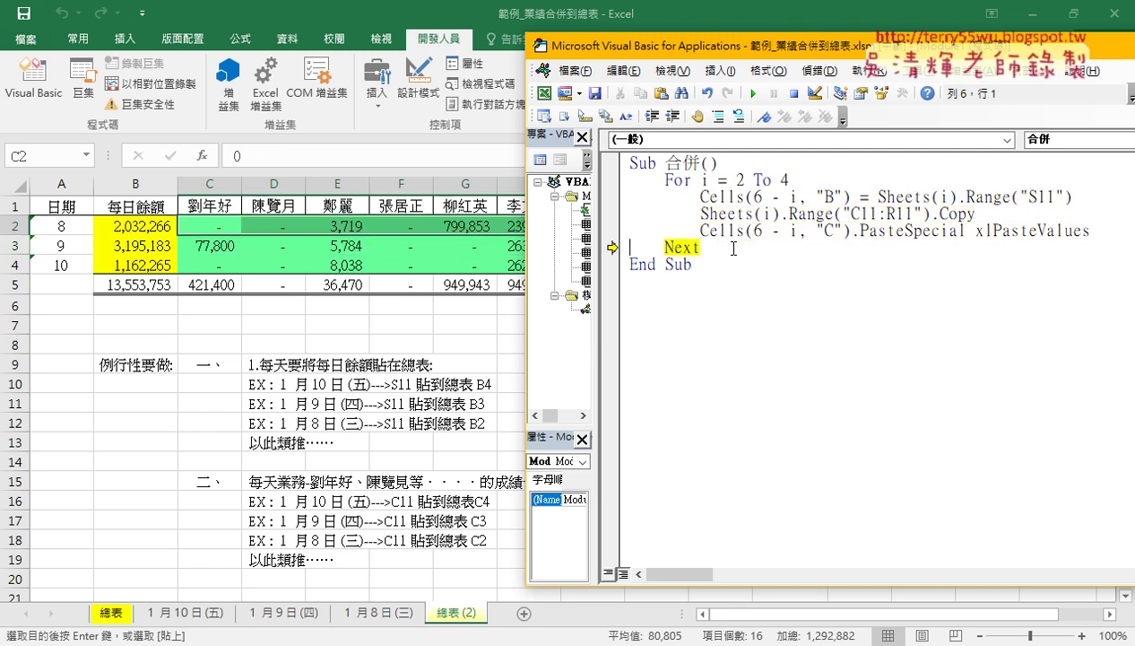
key(F8)
key(F8)
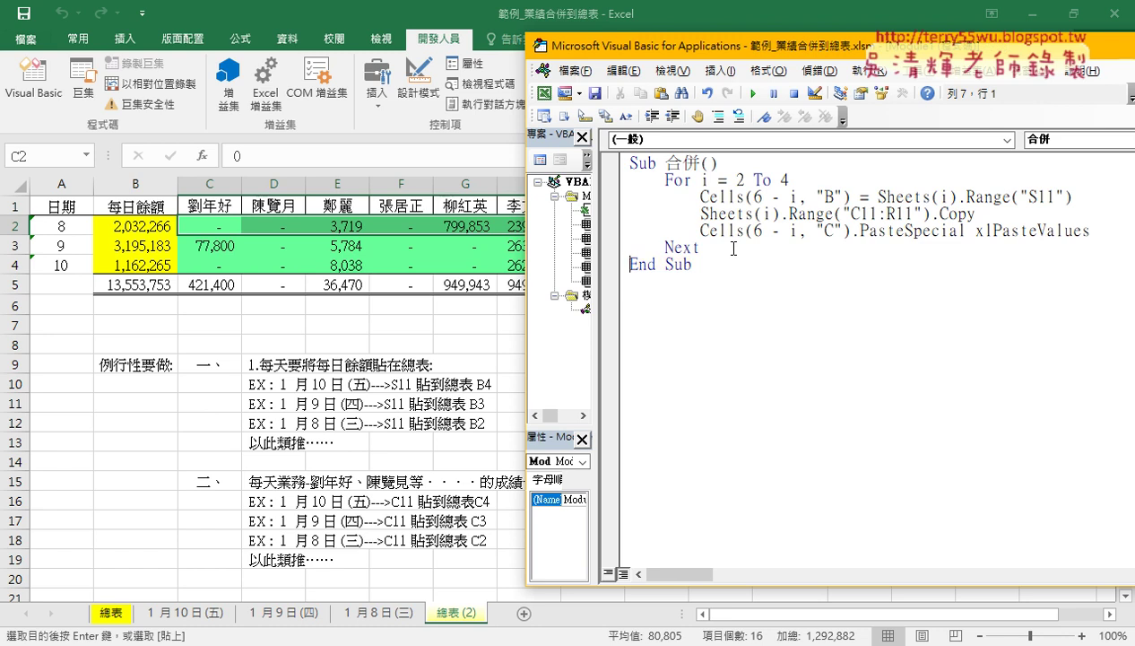
Select all of the 合併 macro code in the VBA code window with Ctrl+A
key(ctrl+a)
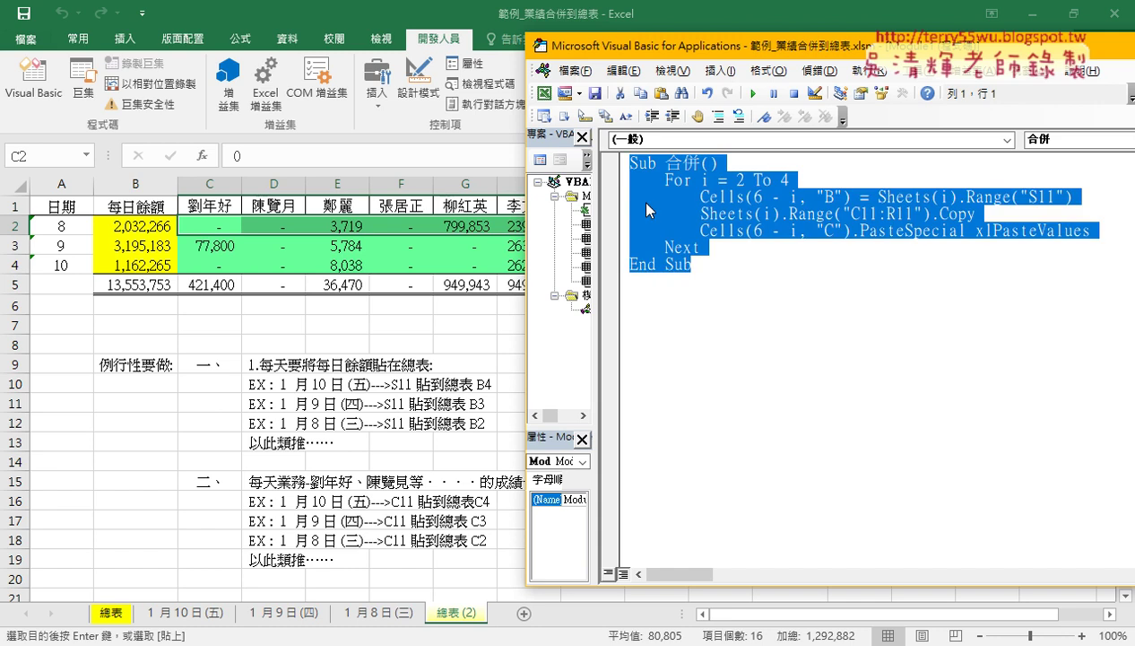